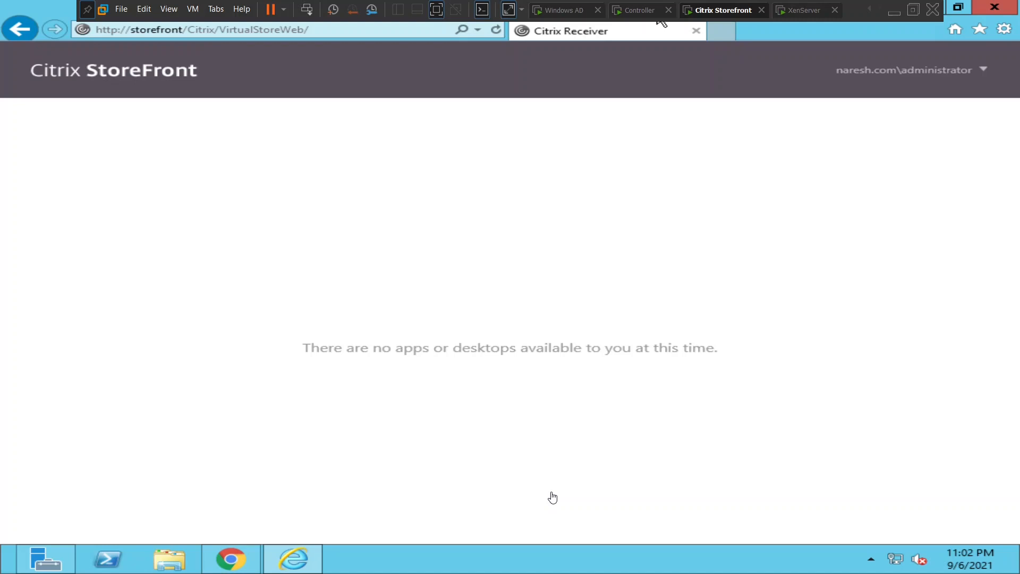
In the StoreFront VM, search for 'store' and launch the Citrix StoreFront management console.
{"action": "left_click", "coordinate": [736, 565]}
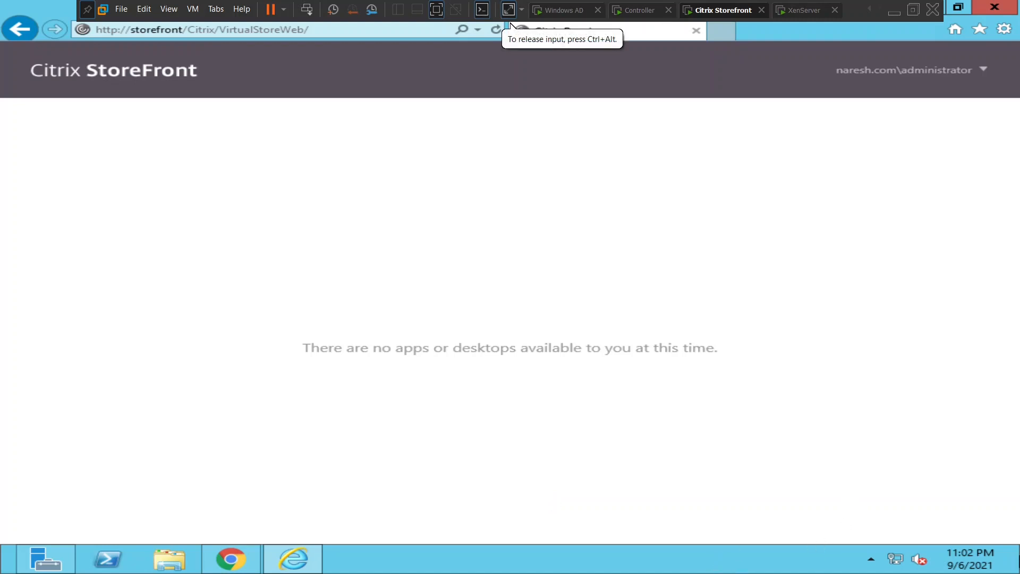
{"action": "mouse_move", "coordinate": [1017, 5]}
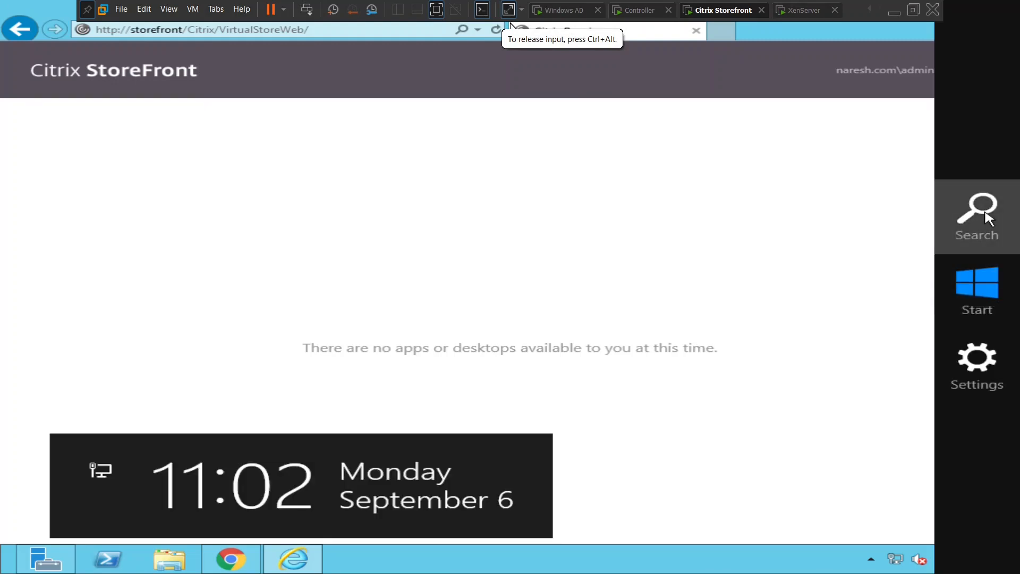
{"action": "left_click", "coordinate": [986, 212]}
{"action": "type", "text": "store"}
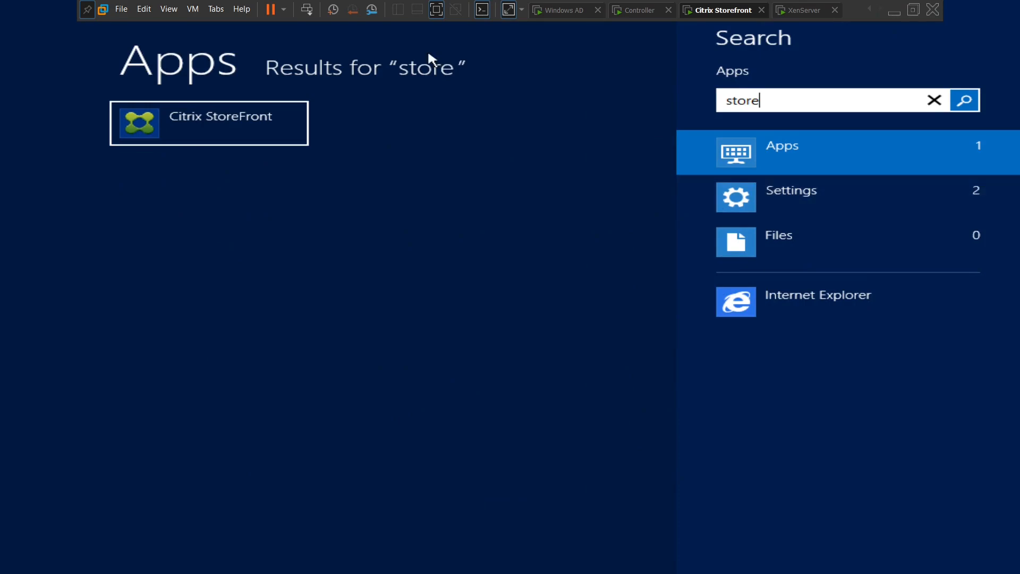
{"action": "left_click", "coordinate": [230, 137]}
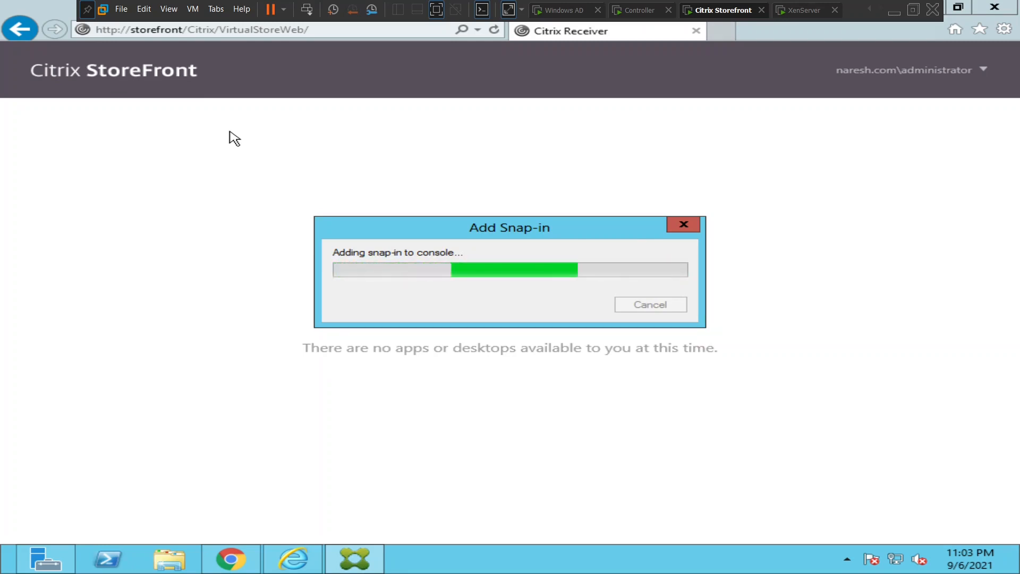
Switch between the StoreFront and Controller VMs, ending on the Controller's Citrix Studio.
{"action": "left_click", "coordinate": [640, 12]}
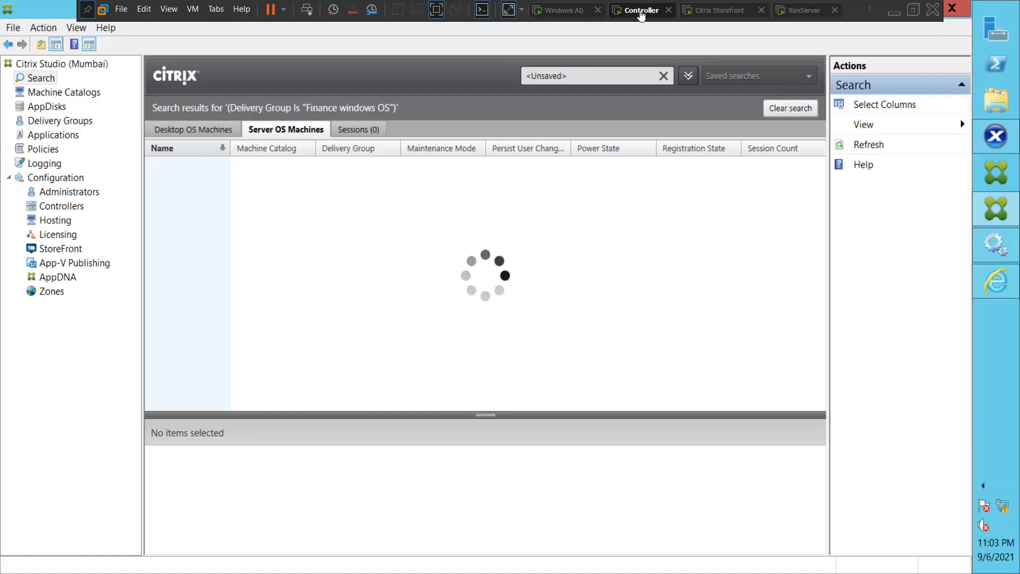
{"action": "left_click", "coordinate": [721, 10]}
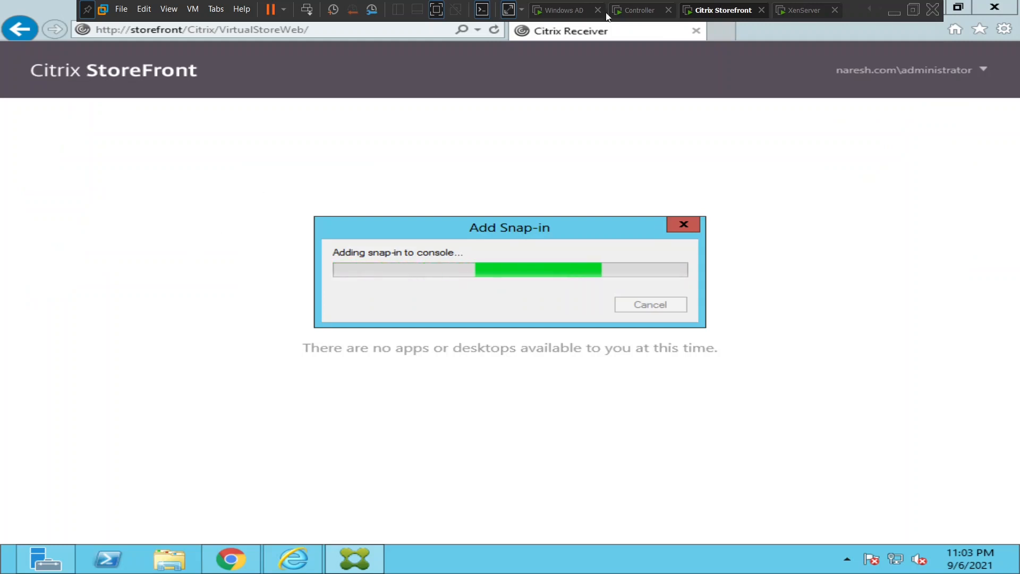
{"action": "left_click", "coordinate": [646, 12]}
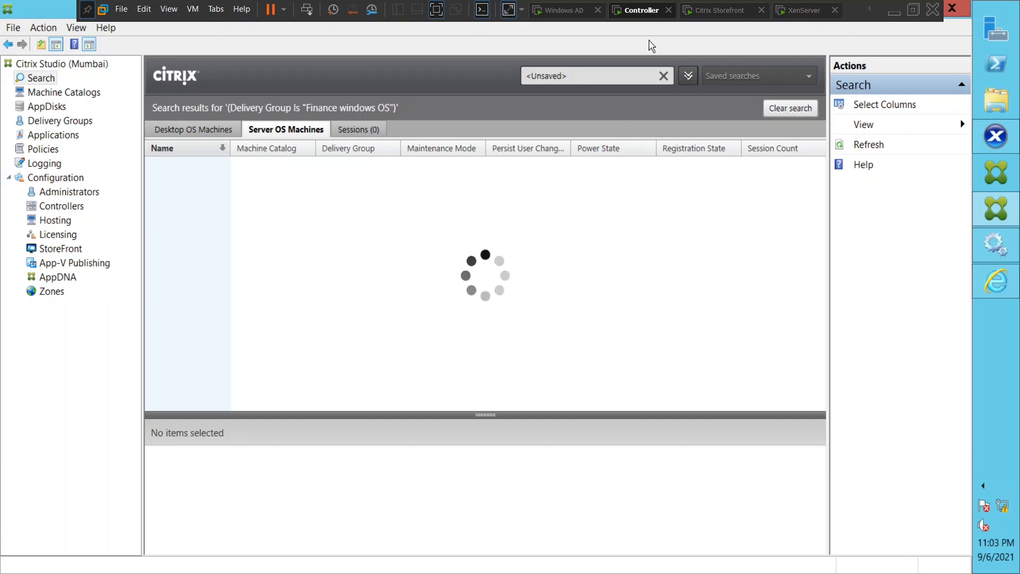
{"action": "left_click", "coordinate": [720, 12]}
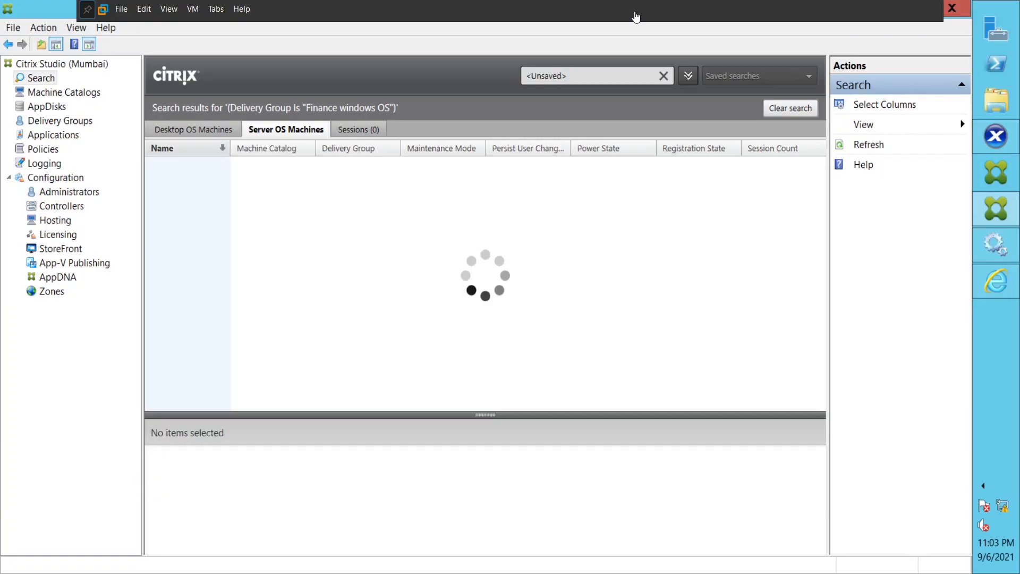
{"action": "left_click", "coordinate": [635, 15]}
Open Stores and check that Virtual Store uses the Controller delivery controller, then view its details.
{"action": "left_click", "coordinate": [714, 12]}
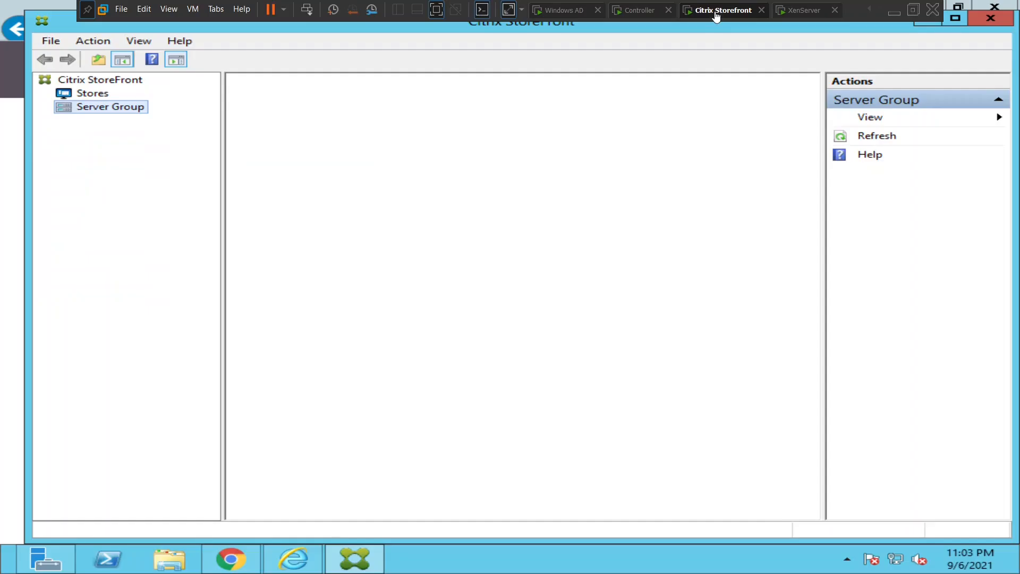
{"action": "left_click", "coordinate": [106, 95]}
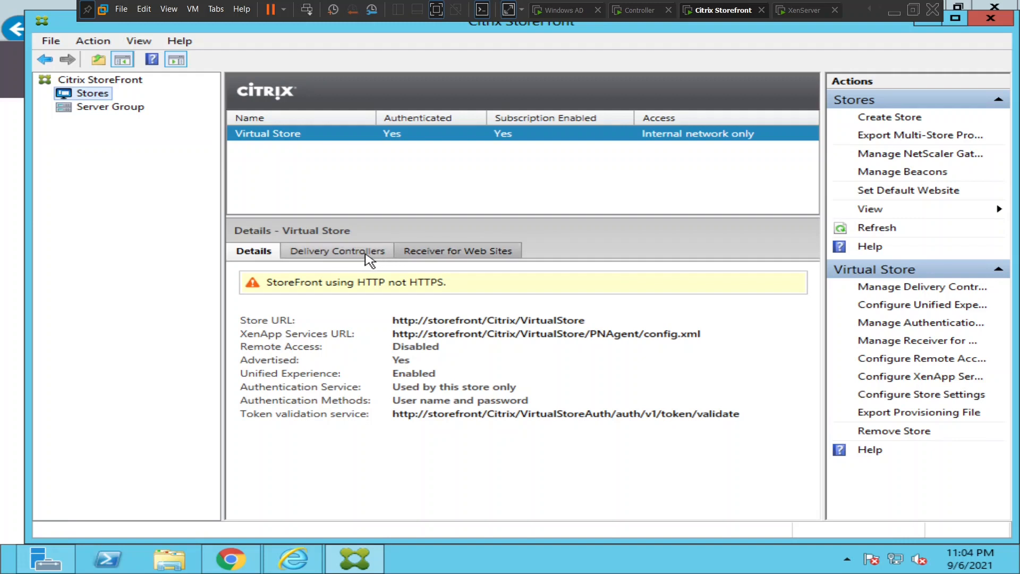
{"action": "left_click", "coordinate": [365, 255]}
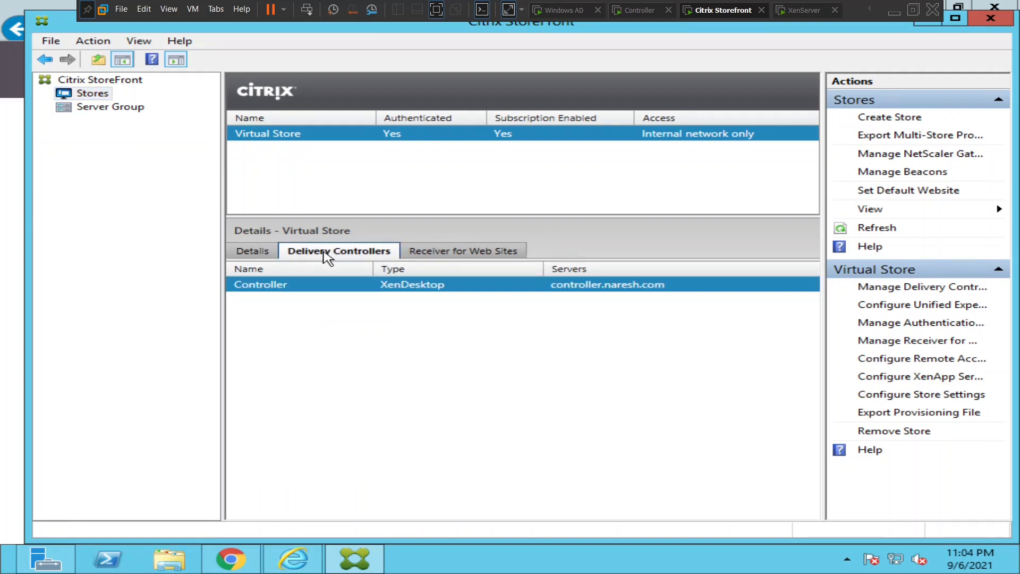
{"action": "left_click", "coordinate": [256, 257]}
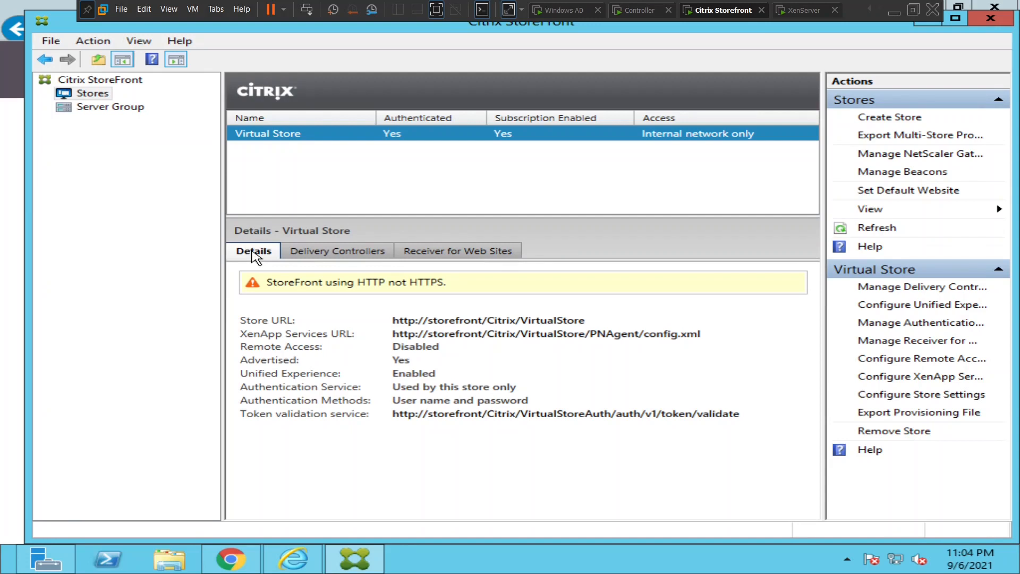
{"action": "left_click", "coordinate": [933, 285]}
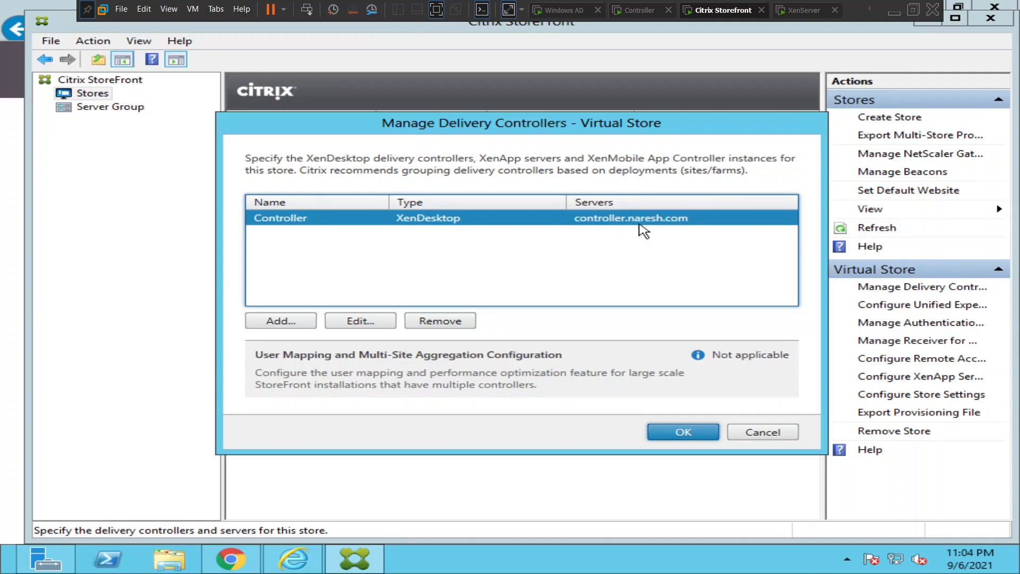
{"action": "left_click", "coordinate": [371, 323]}
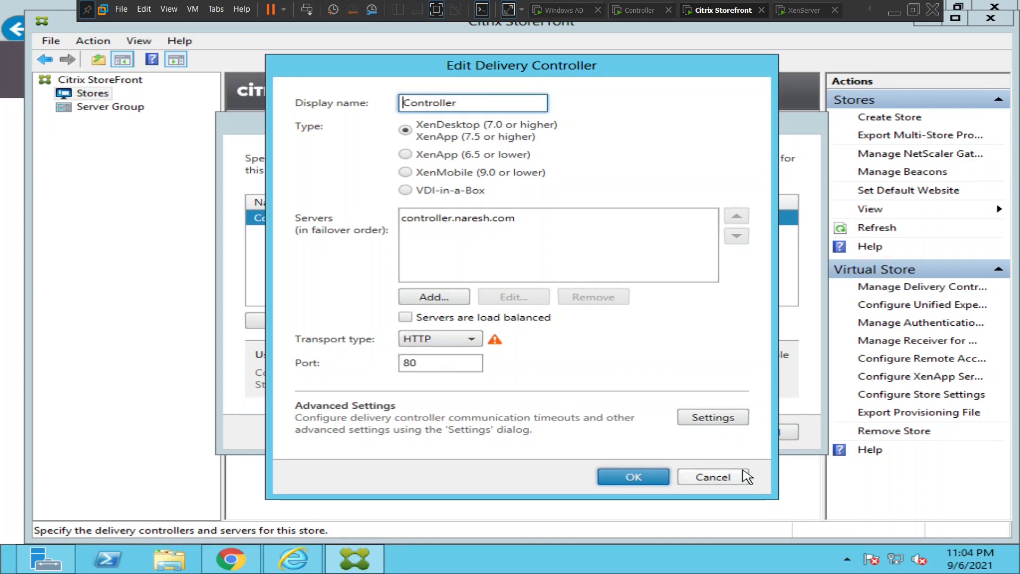
{"action": "left_click", "coordinate": [727, 478]}
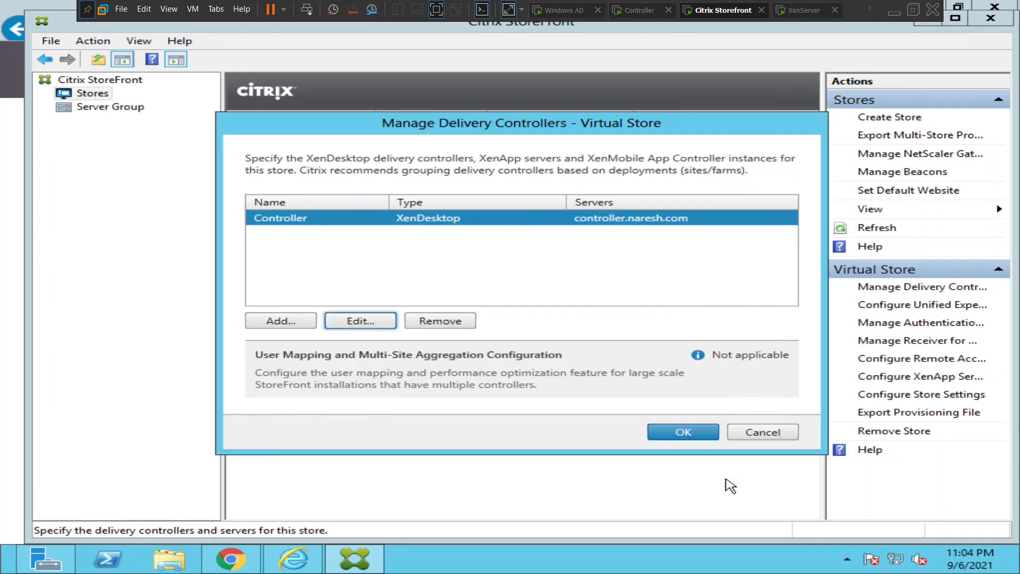
{"action": "left_click", "coordinate": [759, 431]}
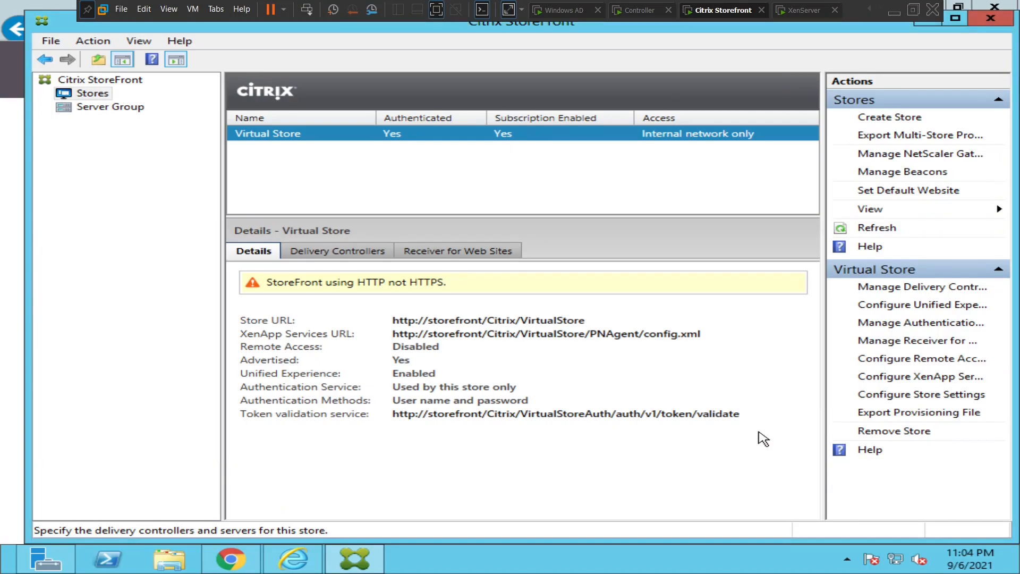
{"action": "left_click", "coordinate": [640, 10]}
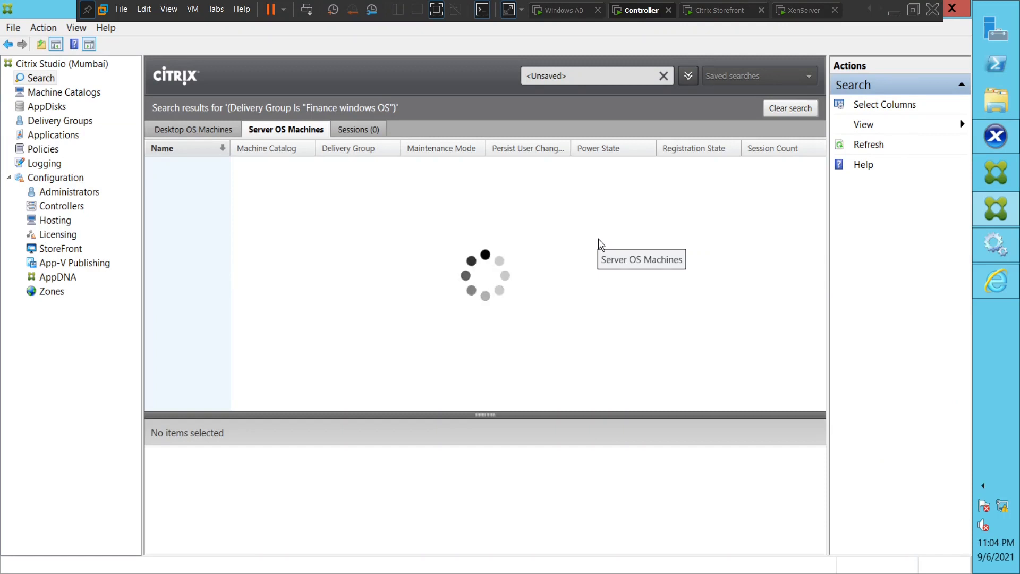
{"action": "left_click", "coordinate": [718, 10]}
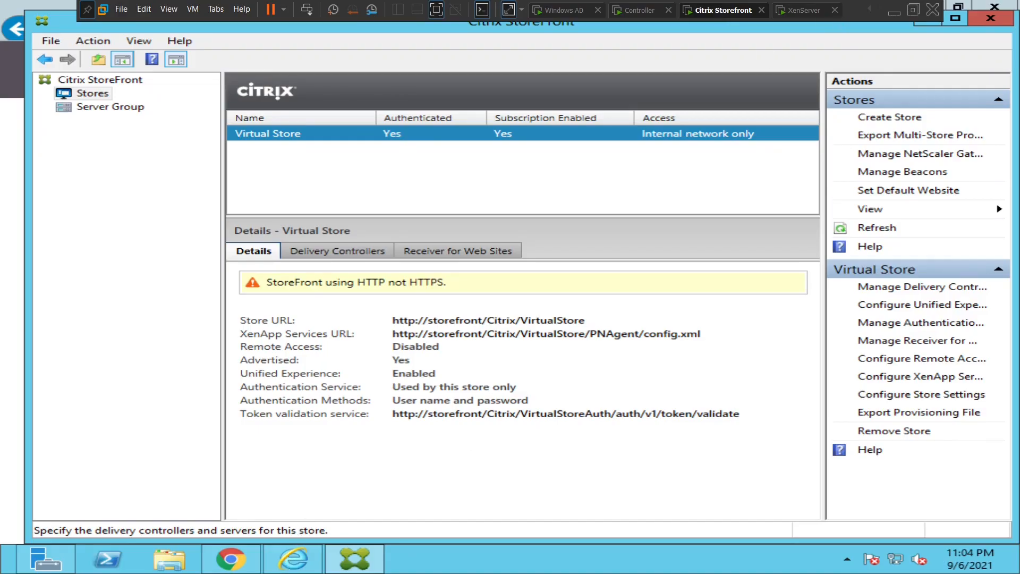
Log off from the StoreFront web store.
{"action": "left_click", "coordinate": [293, 557]}
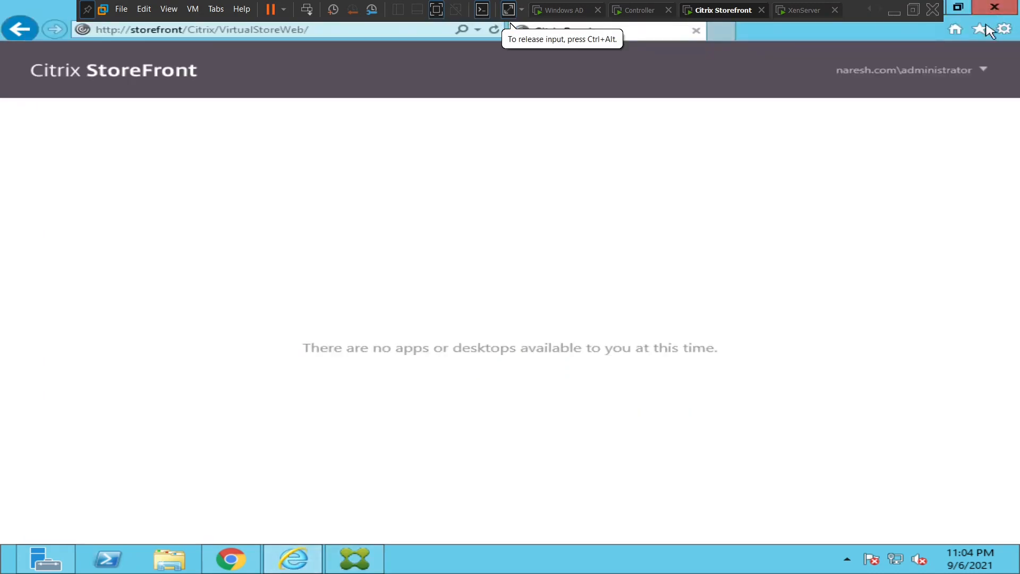
{"action": "left_click", "coordinate": [961, 81]}
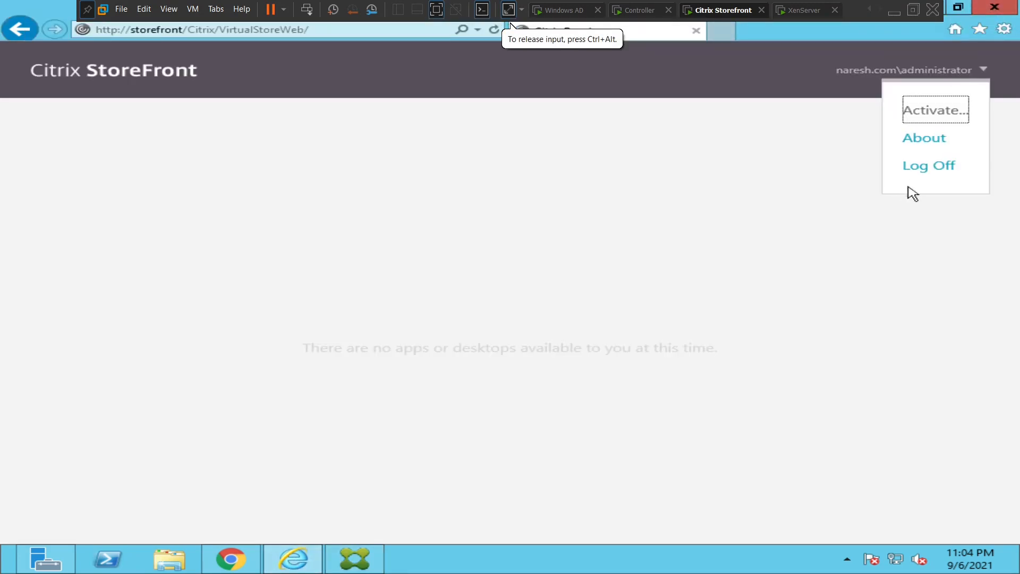
{"action": "left_click", "coordinate": [914, 174]}
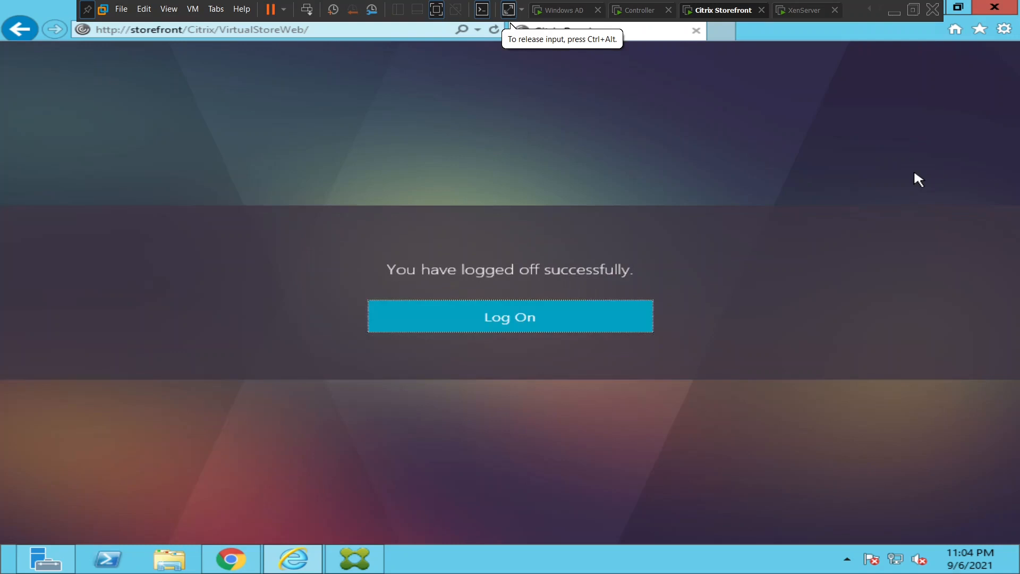
Sign back in to StoreFront with the domain administrator account and password.
{"action": "left_click", "coordinate": [447, 318]}
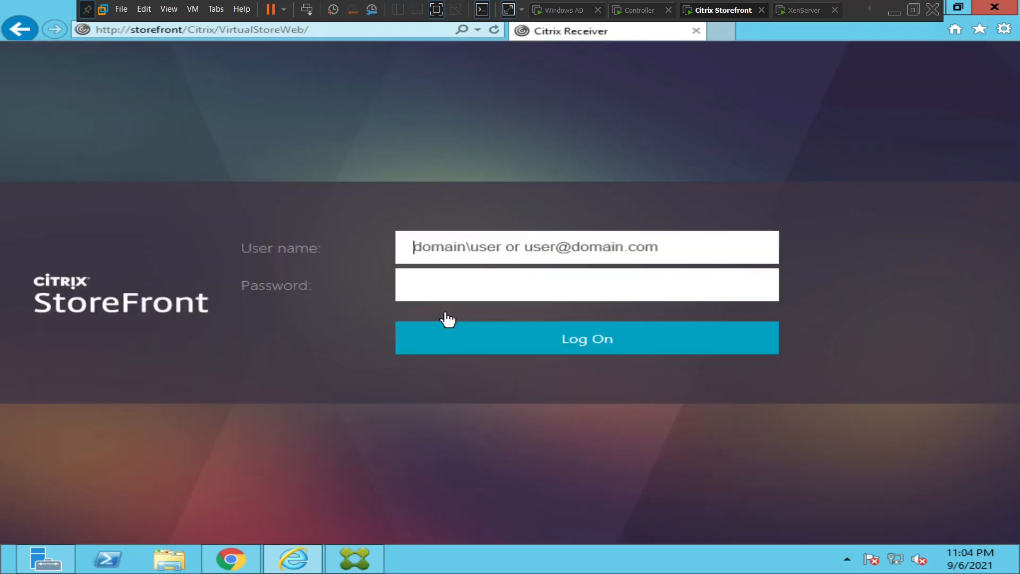
{"action": "type", "text": "n"}
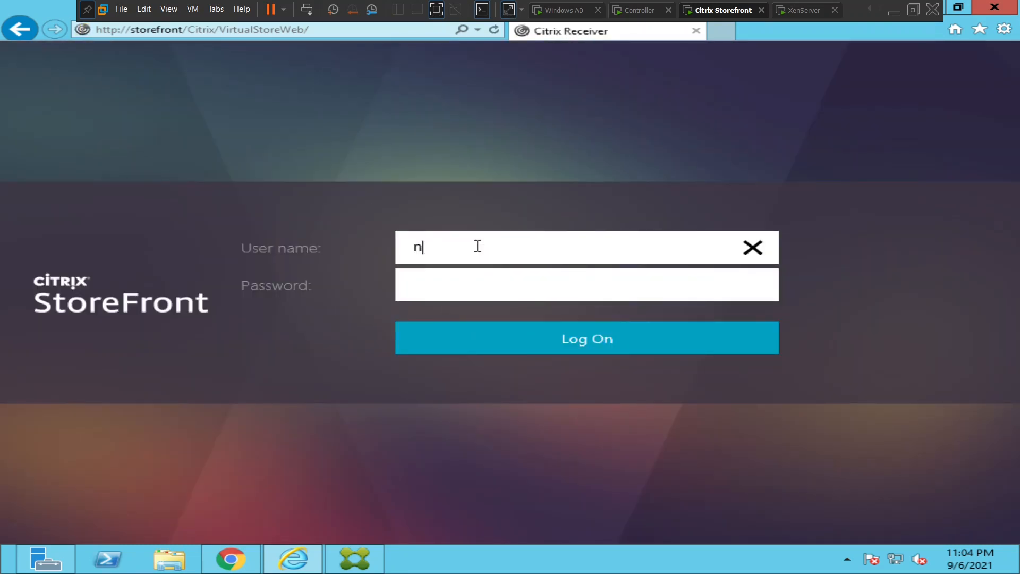
{"action": "type", "text": "aresh.com\\admin"}
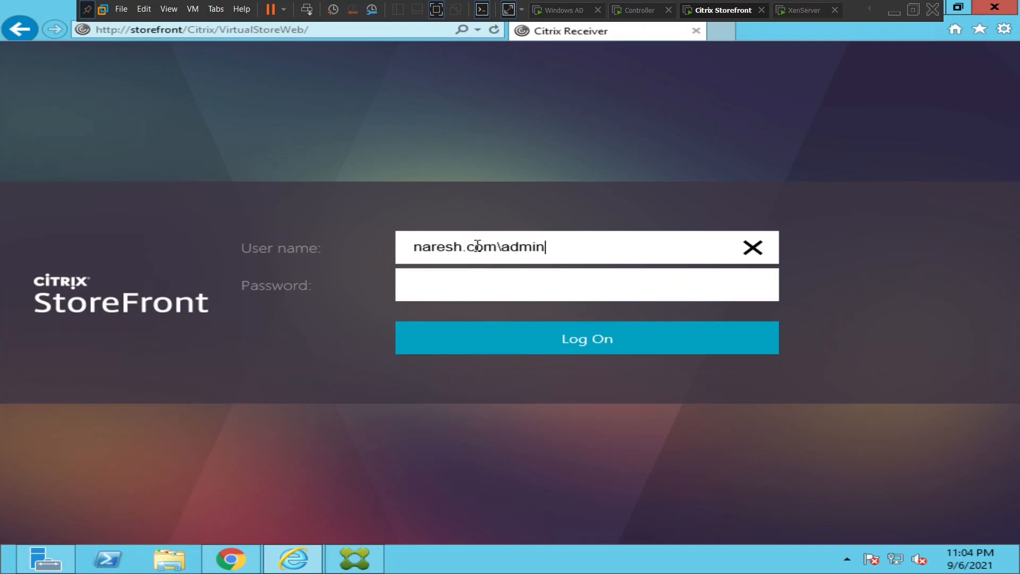
{"action": "type", "text": "istrator"}
{"action": "key", "text": "Tab"}
{"action": "type", "text": "•••••••"}
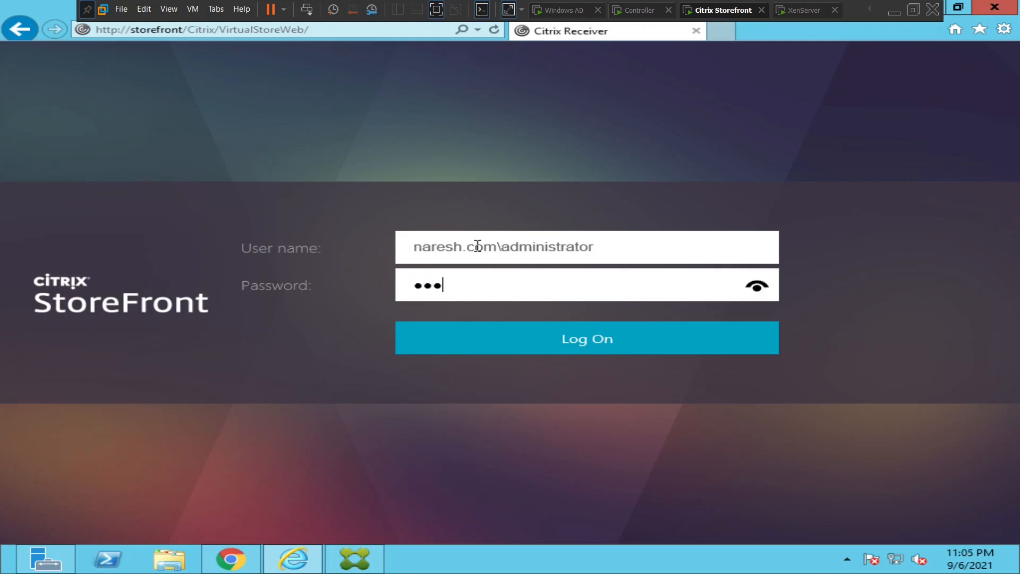
{"action": "type", "text": "••••••••"}
{"action": "key", "text": "Return"}
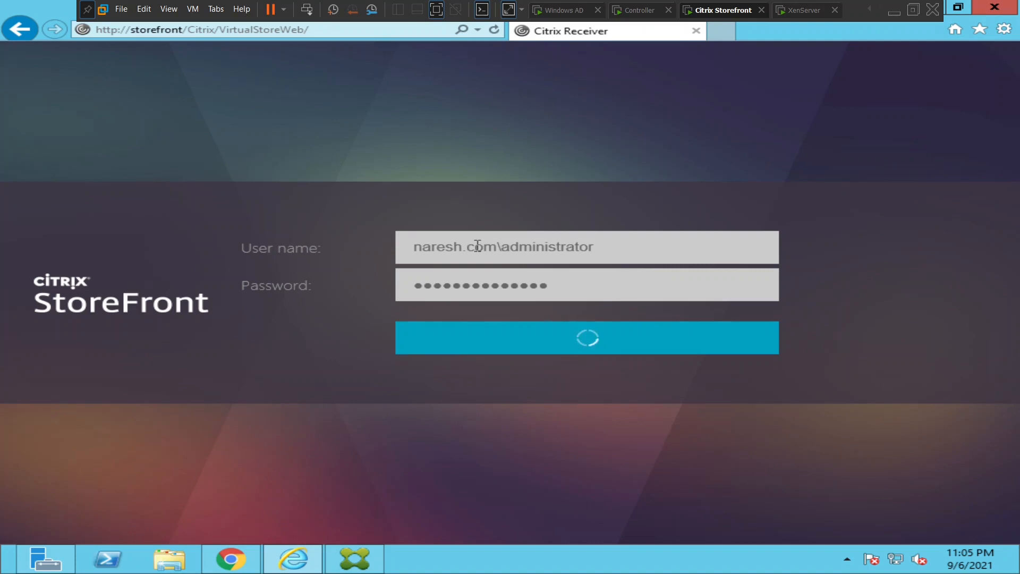
{"action": "left_click", "coordinate": [637, 12]}
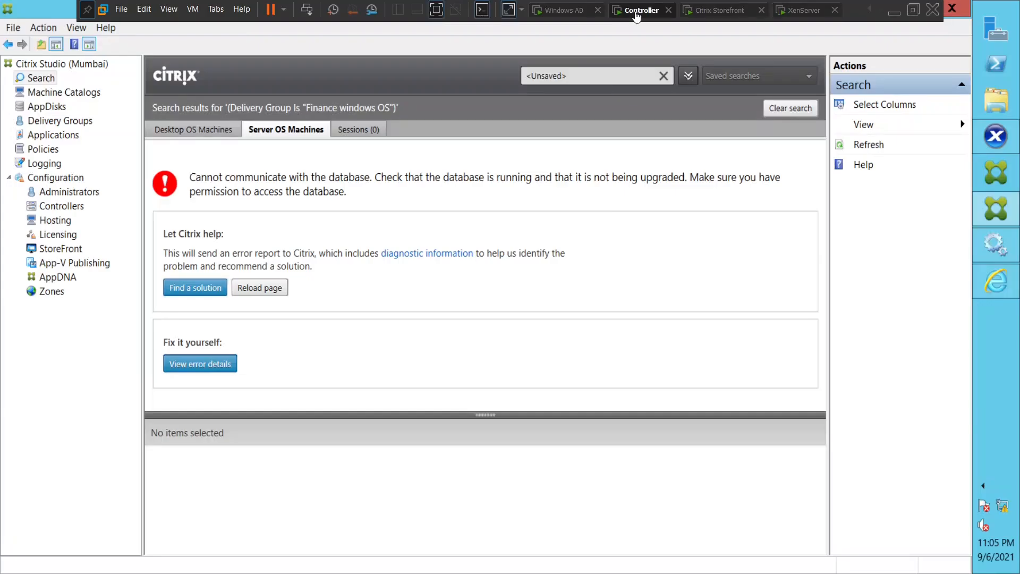
{"action": "left_click", "coordinate": [718, 13]}
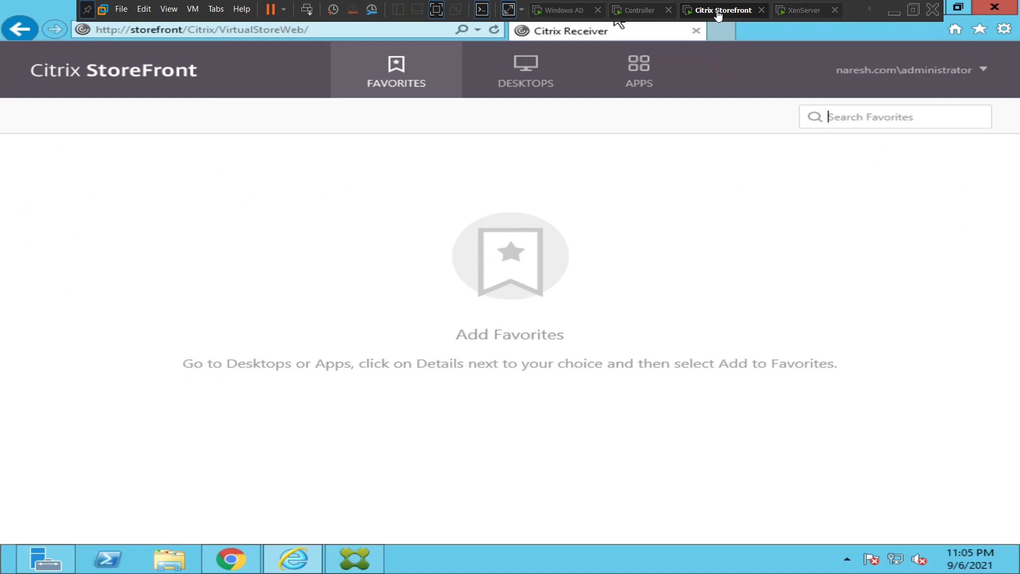
{"action": "left_click", "coordinate": [637, 12]}
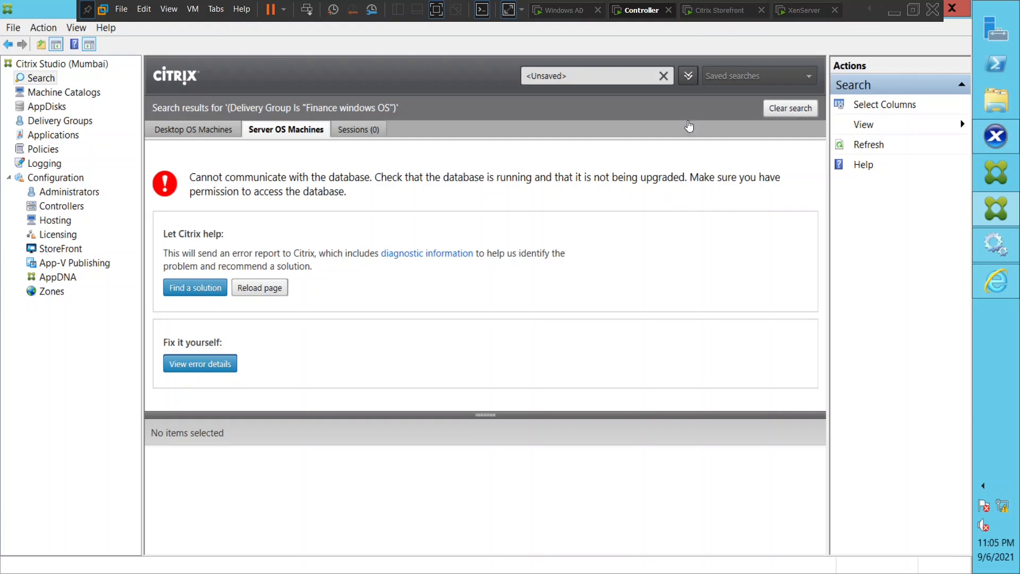
{"action": "left_click", "coordinate": [721, 11]}
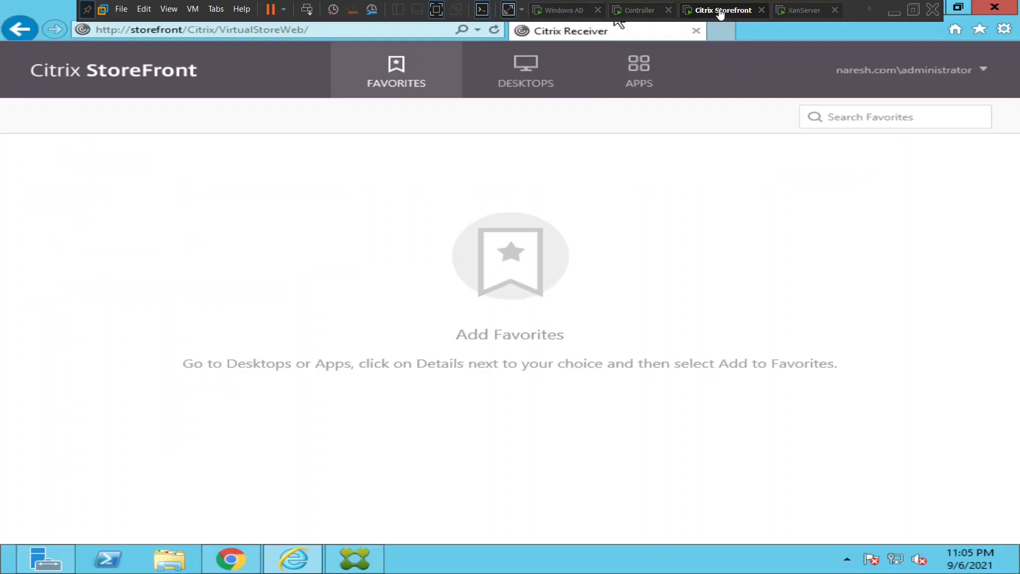
{"action": "left_click", "coordinate": [646, 17]}
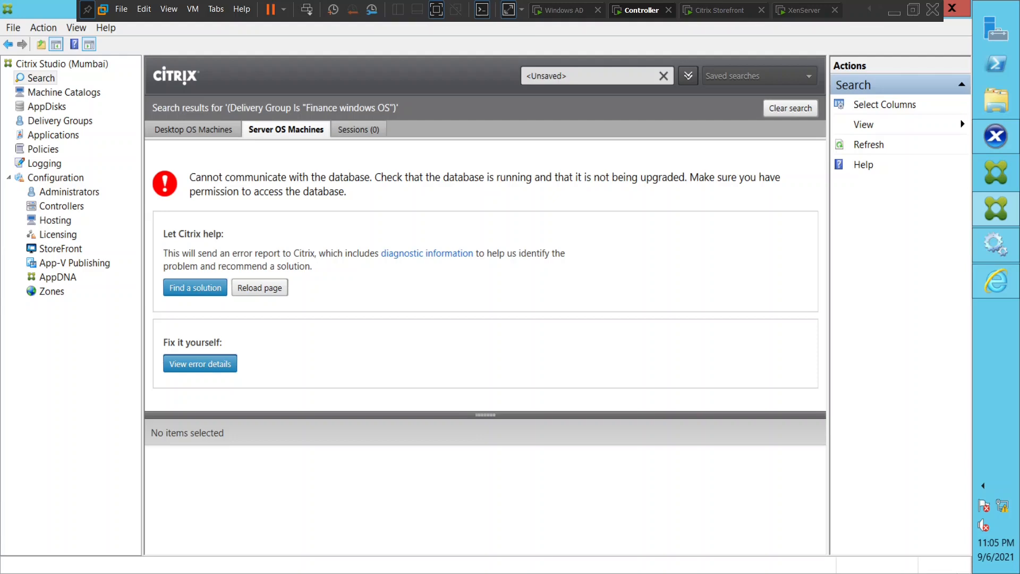
Open Services, sort by startup type, and start the SQL Server Agent (SQLEXPRESS) service.
{"action": "key", "text": "super+q"}
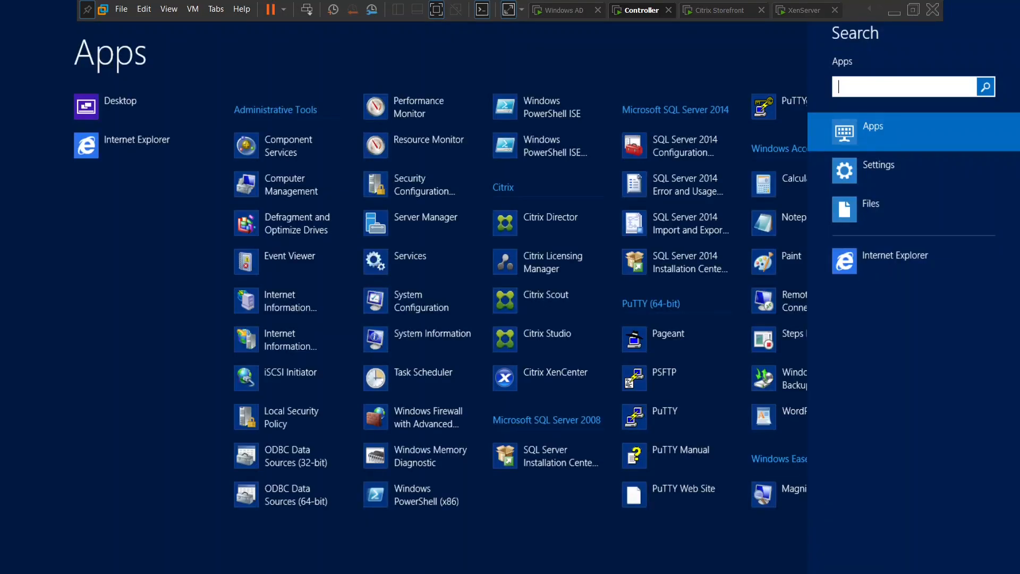
{"action": "type", "text": "services"}
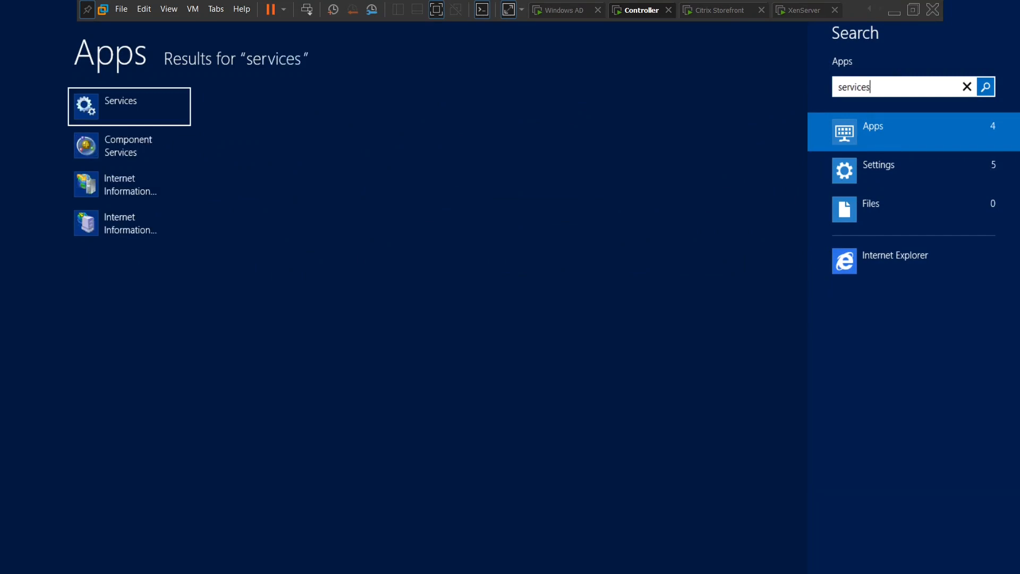
{"action": "left_click", "coordinate": [170, 109]}
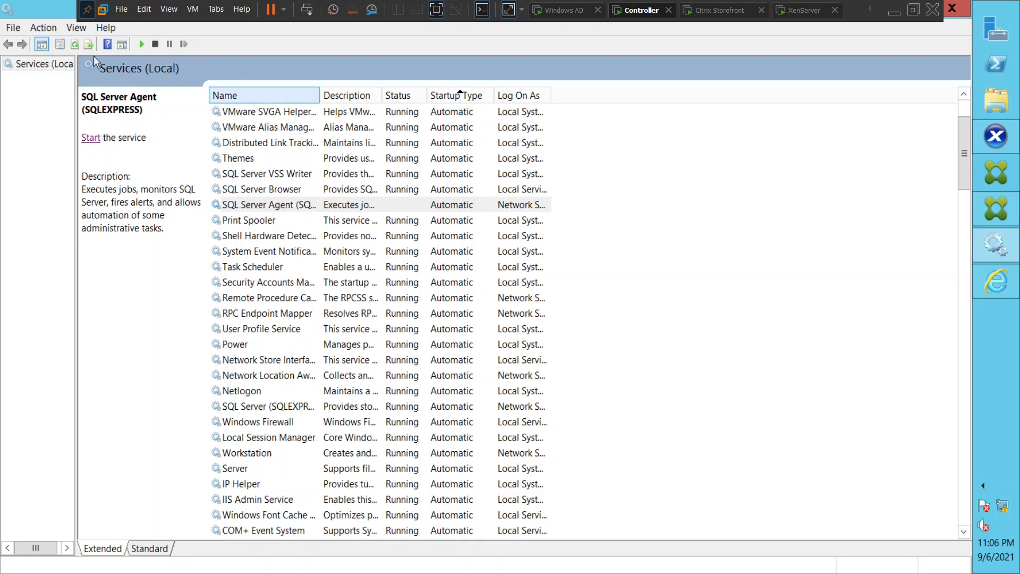
{"action": "left_click", "coordinate": [75, 45]}
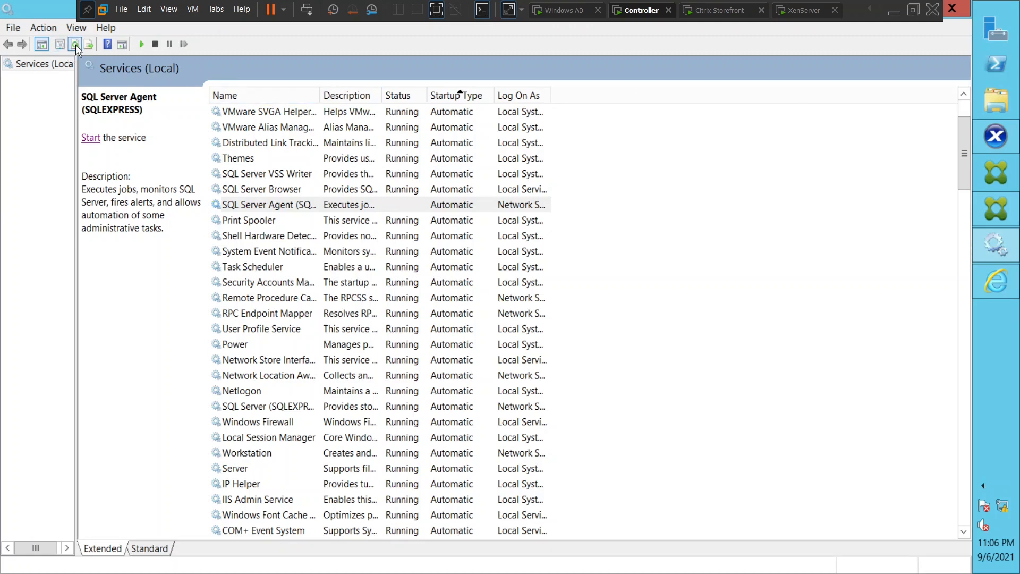
{"action": "left_click", "coordinate": [435, 99]}
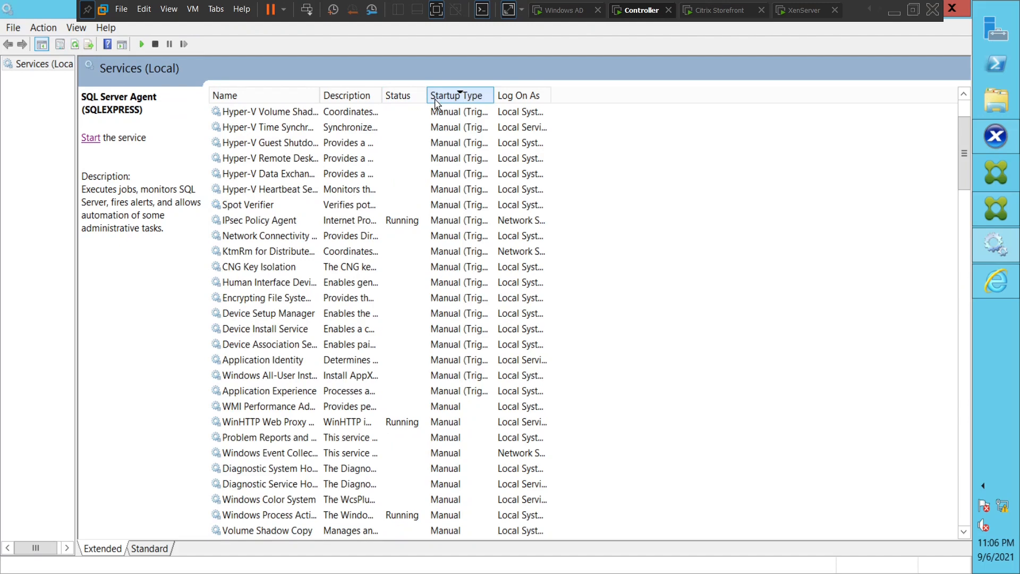
{"action": "left_click", "coordinate": [435, 98]}
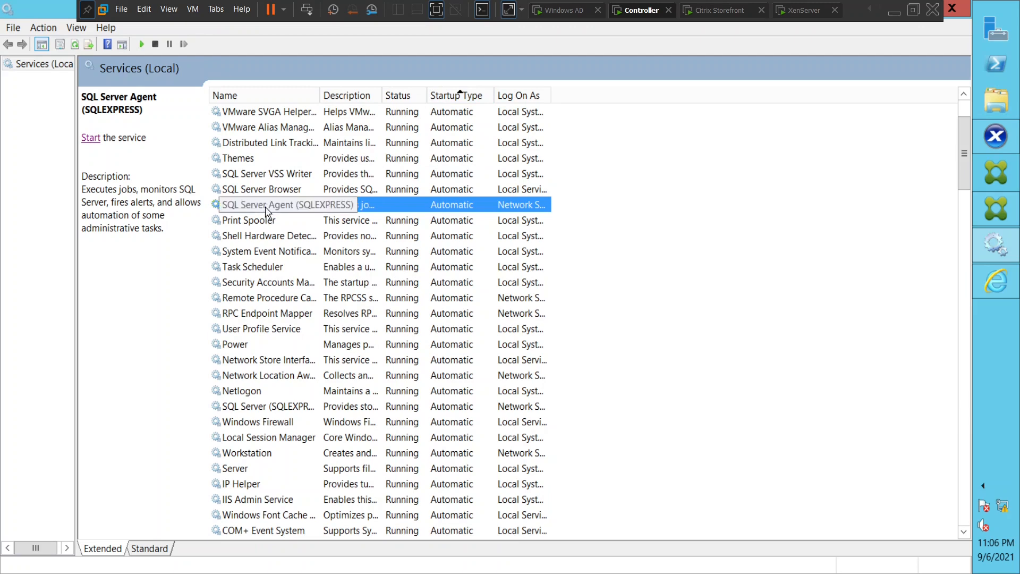
{"action": "left_click", "coordinate": [89, 139]}
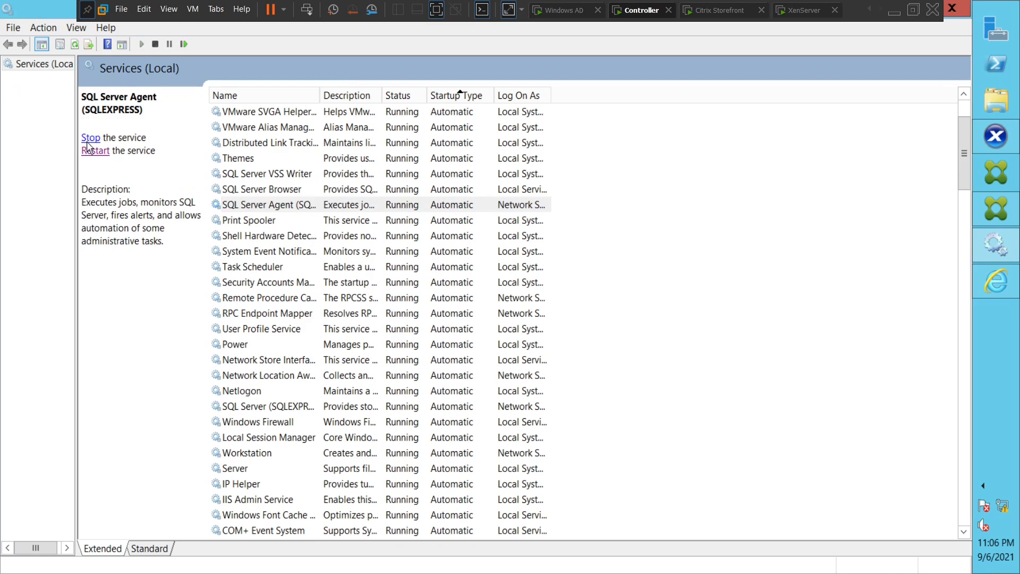
Check the Print Spooler entry and select the SQL Server (SQLEXPRESS) service.
{"action": "left_click", "coordinate": [244, 227]}
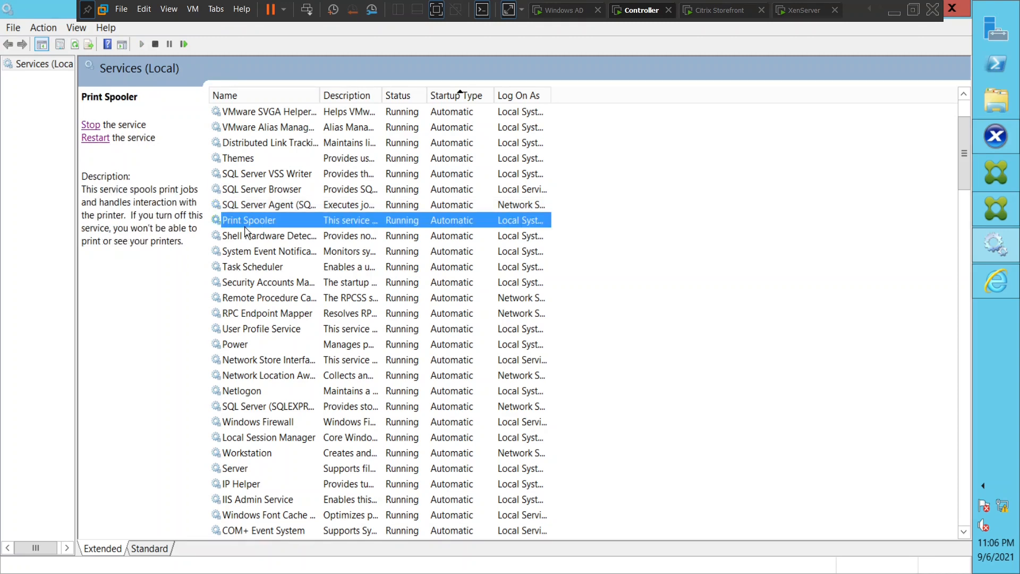
{"action": "key", "text": "Down"}
{"action": "key", "text": "Down"}
{"action": "key", "text": "Down"}
{"action": "key", "text": "Down"}
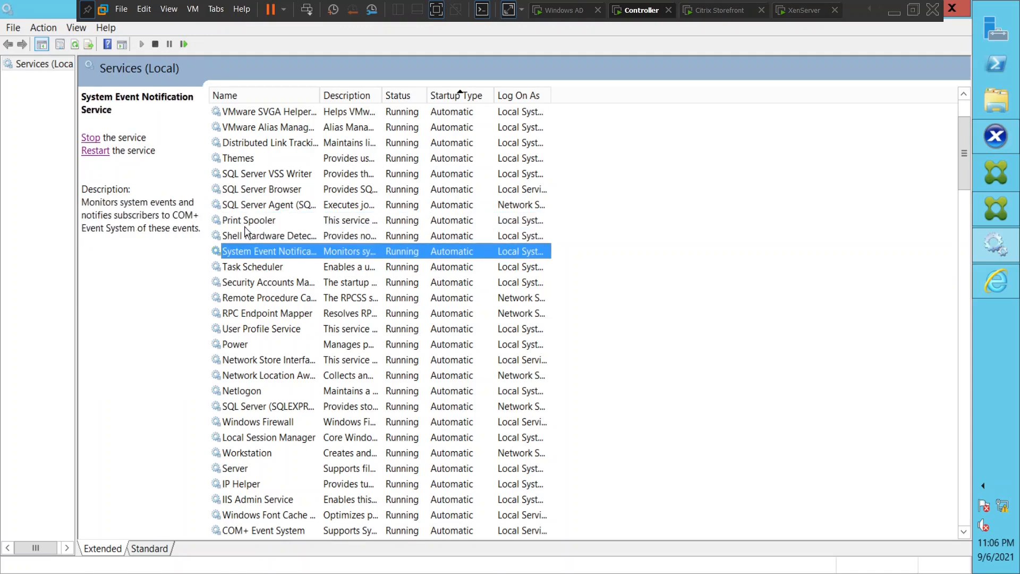
{"action": "key", "text": "s"}
{"action": "key", "text": "s"}
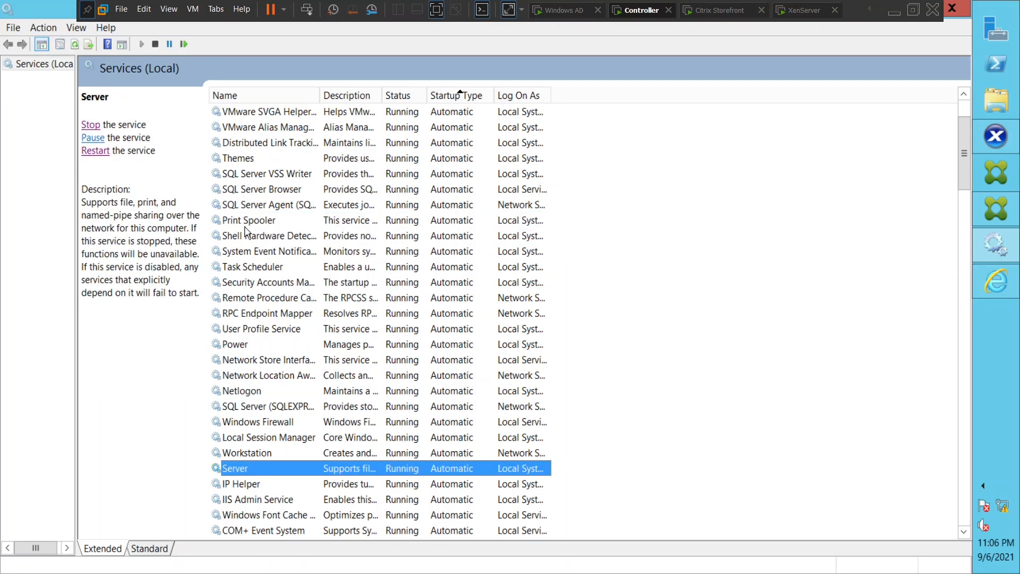
{"action": "left_click", "coordinate": [272, 412]}
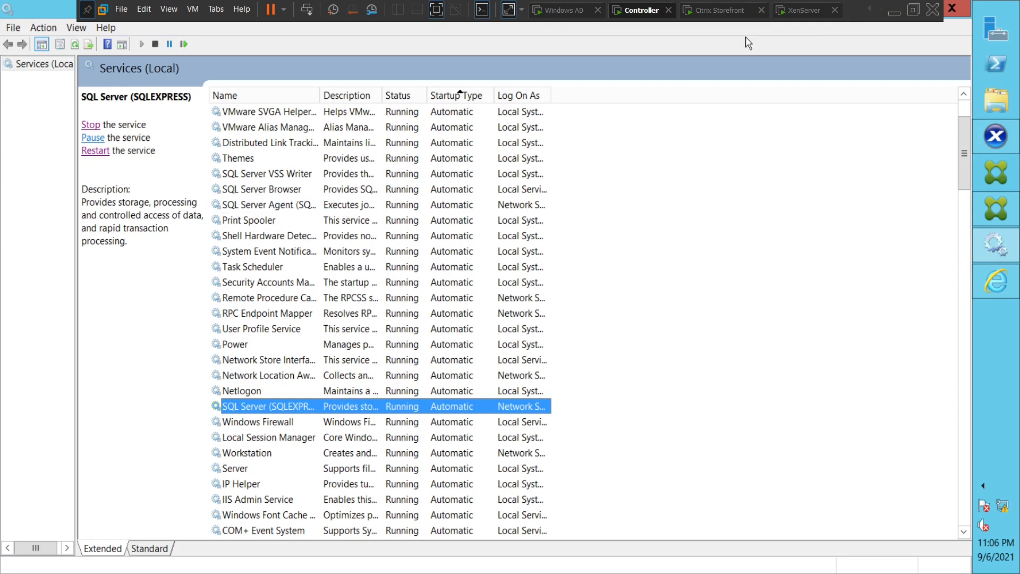
{"action": "left_click", "coordinate": [717, 10]}
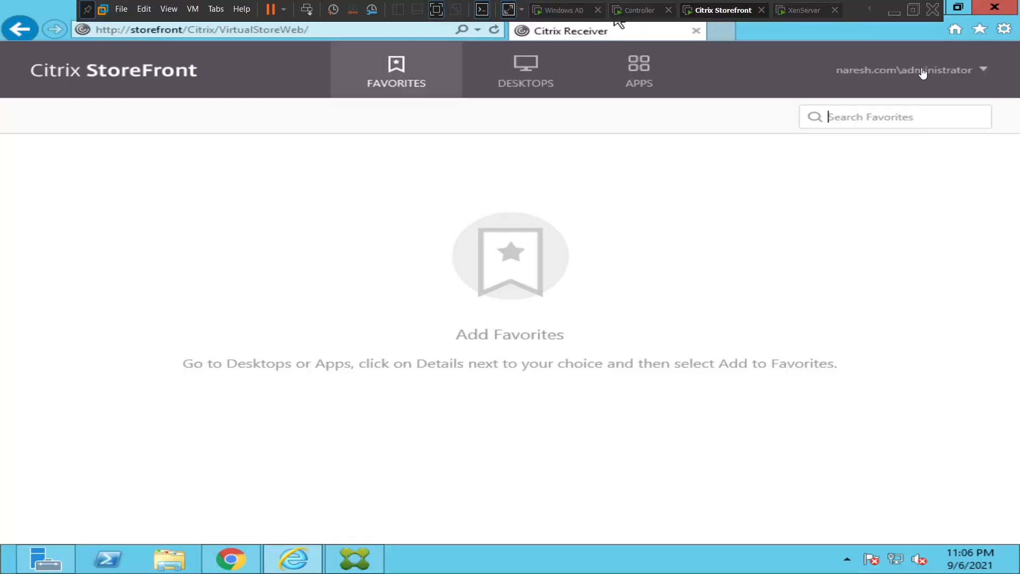
Log off StoreFront and sign in again with the domain administrator account and password.
{"action": "left_click", "coordinate": [953, 74]}
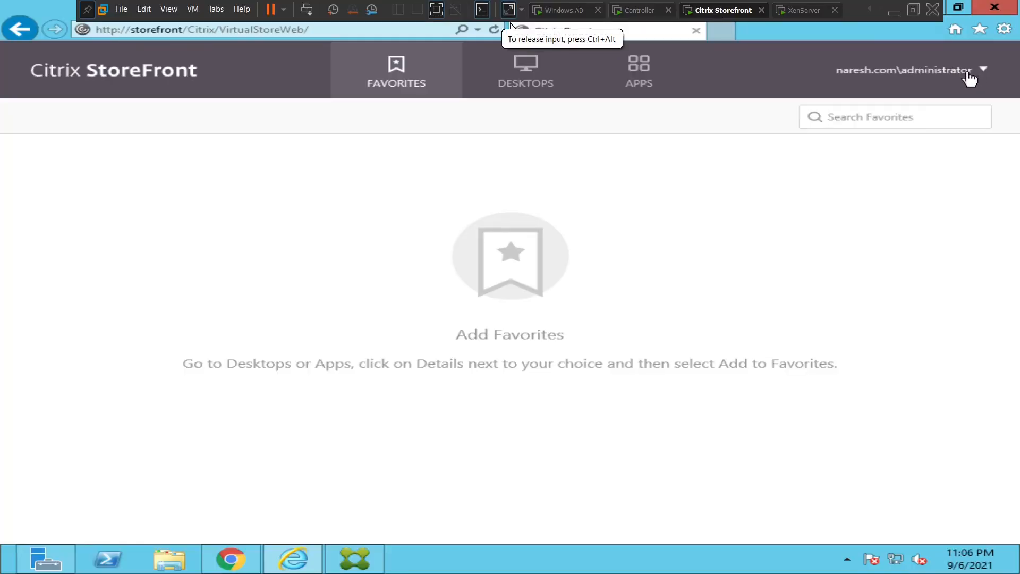
{"action": "left_click", "coordinate": [971, 72]}
{"action": "left_click", "coordinate": [933, 167]}
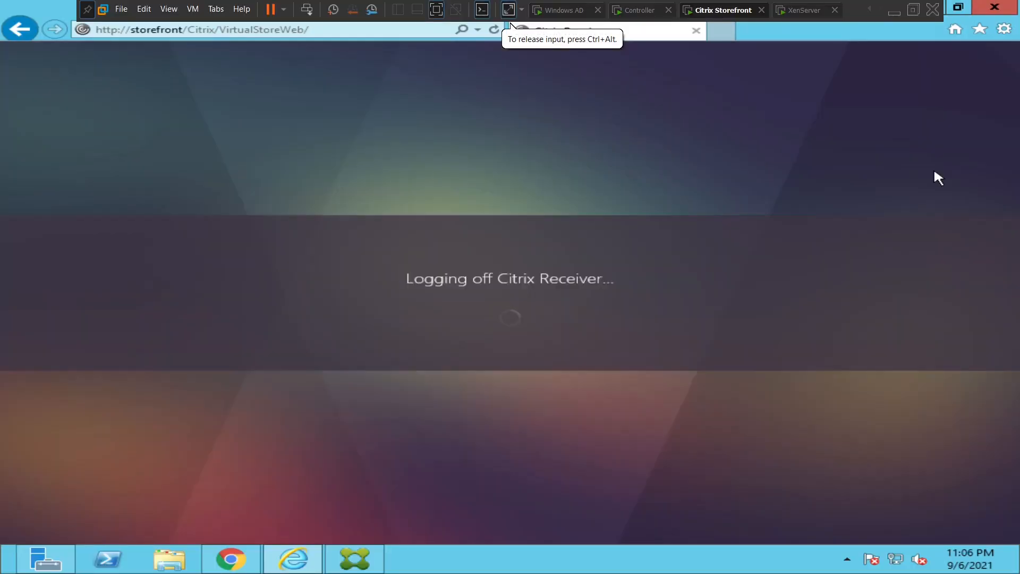
{"action": "left_click", "coordinate": [466, 335]}
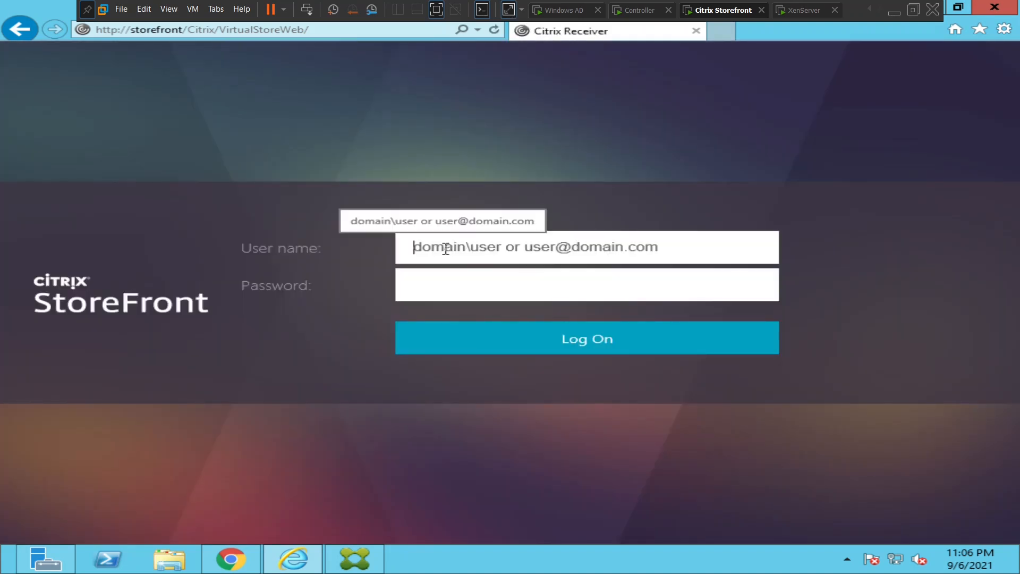
{"action": "type", "text": "naresh"}
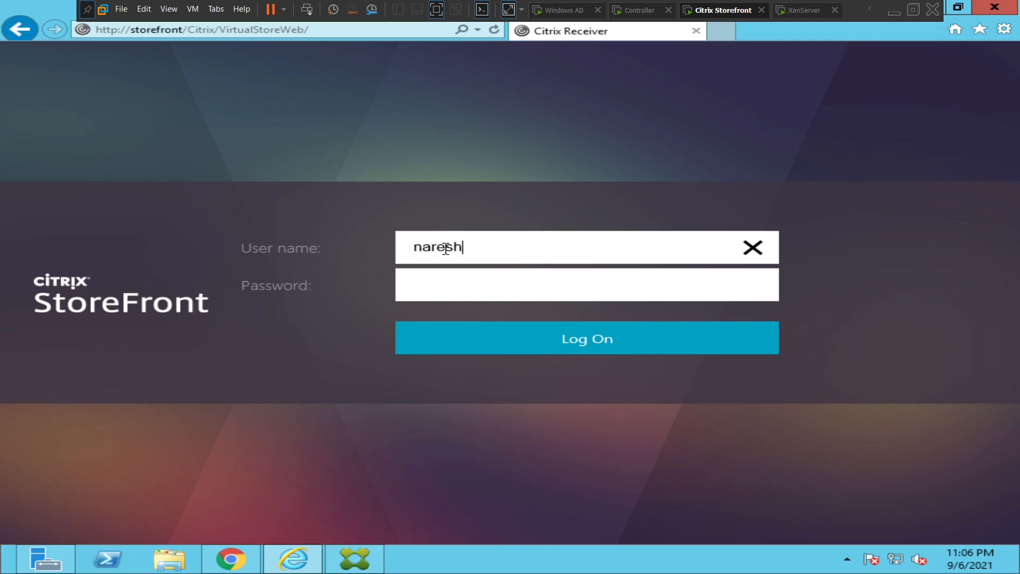
{"action": "type", "text": ".com\\administrator"}
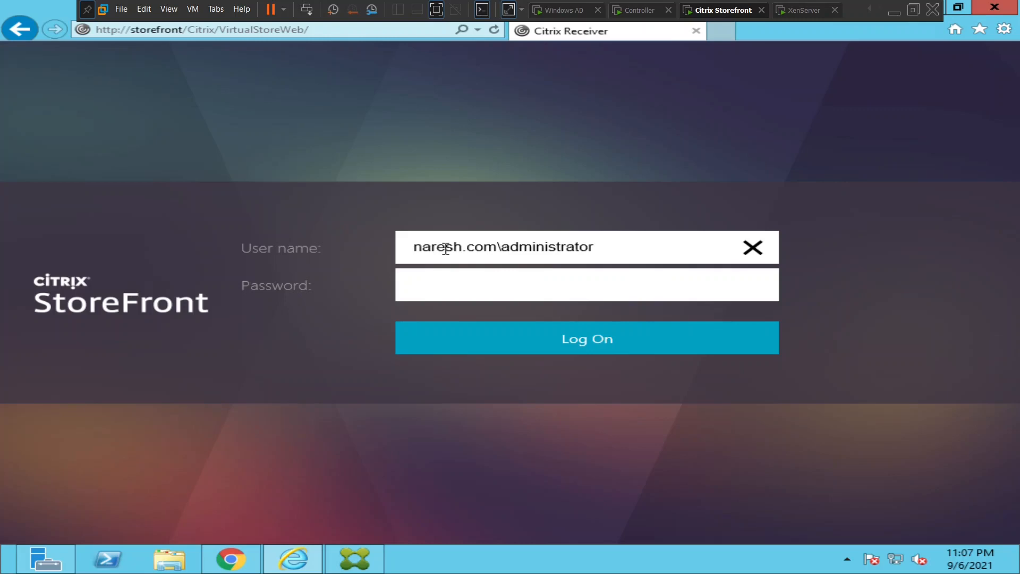
{"action": "key", "text": "Tab"}
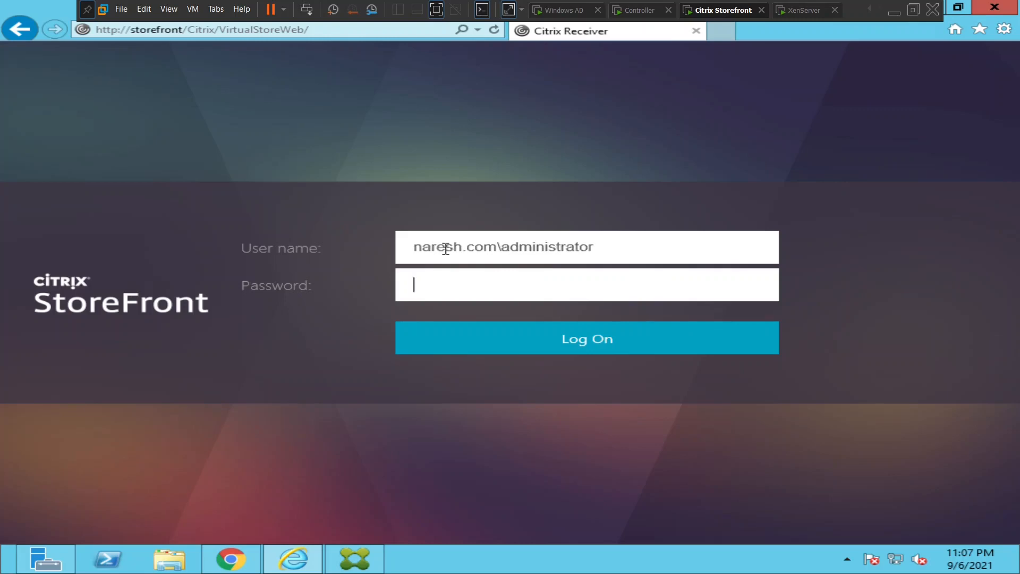
{"action": "type", "text": "••••••••"}
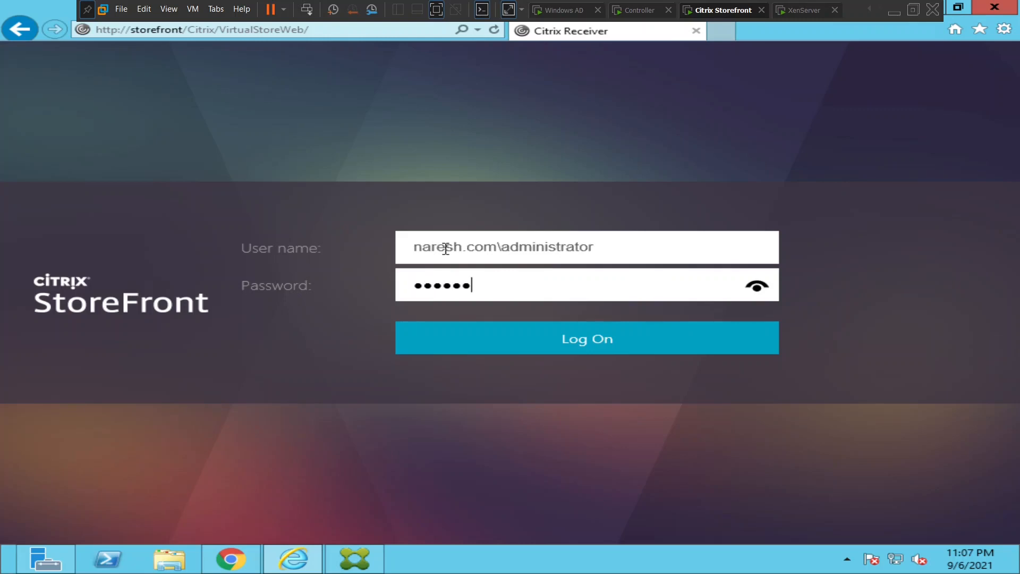
{"action": "type", "text": "••••••"}
{"action": "key", "text": "Return"}
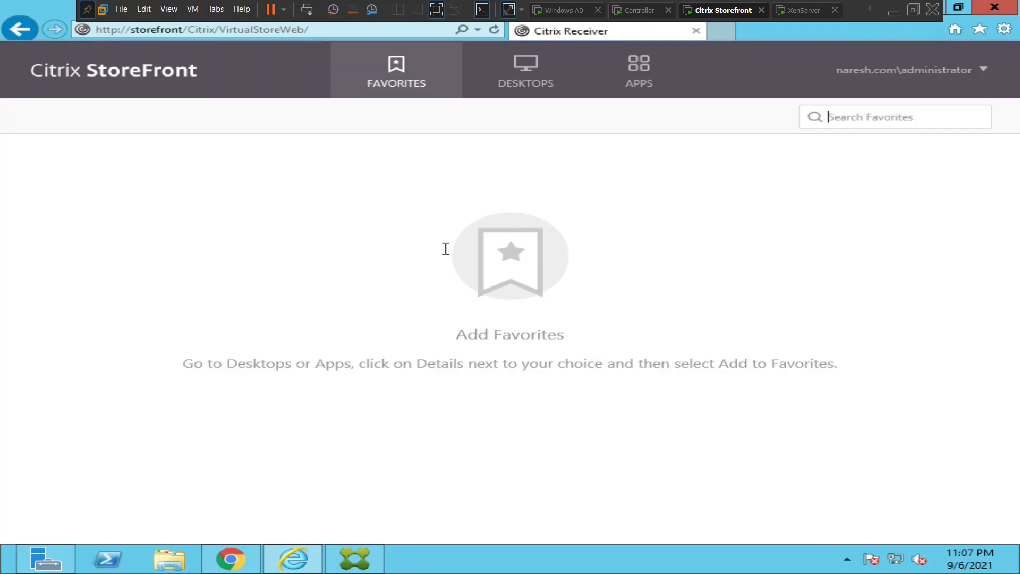
Launch Notepad from the APPS list, then minimize it and dismiss the licensing notification.
{"action": "left_click", "coordinate": [623, 93]}
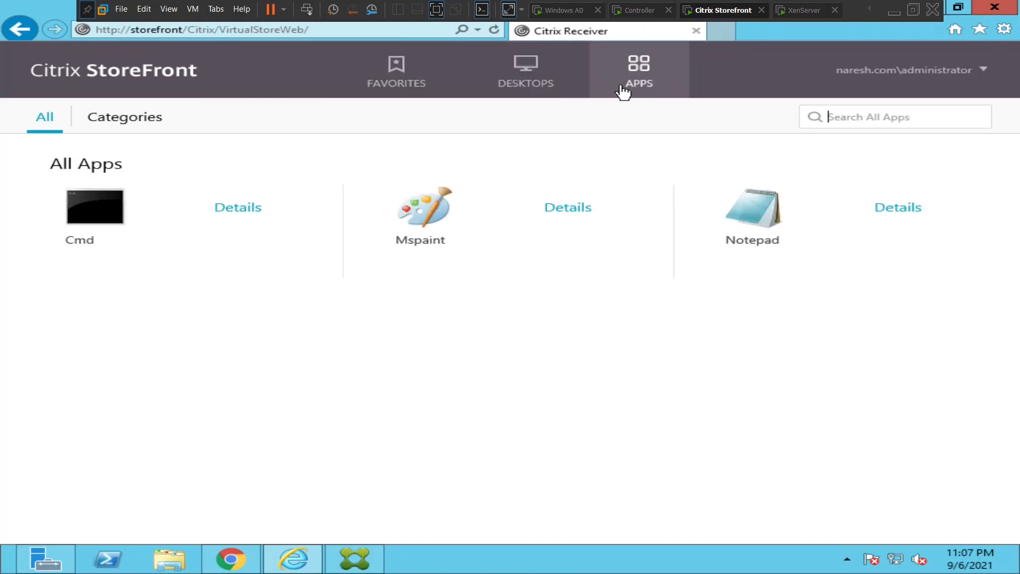
{"action": "left_click", "coordinate": [758, 214]}
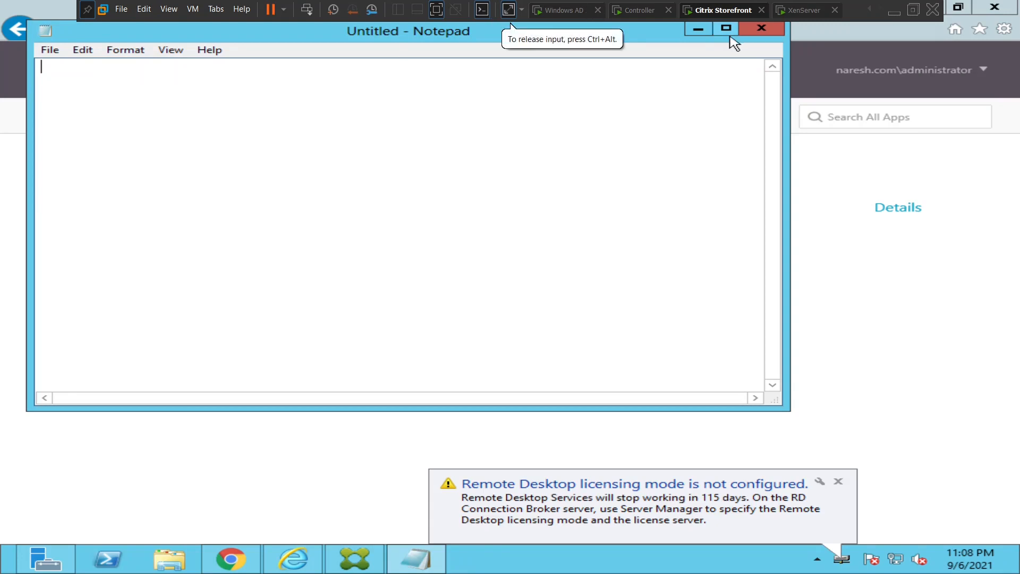
{"action": "left_click", "coordinate": [698, 29]}
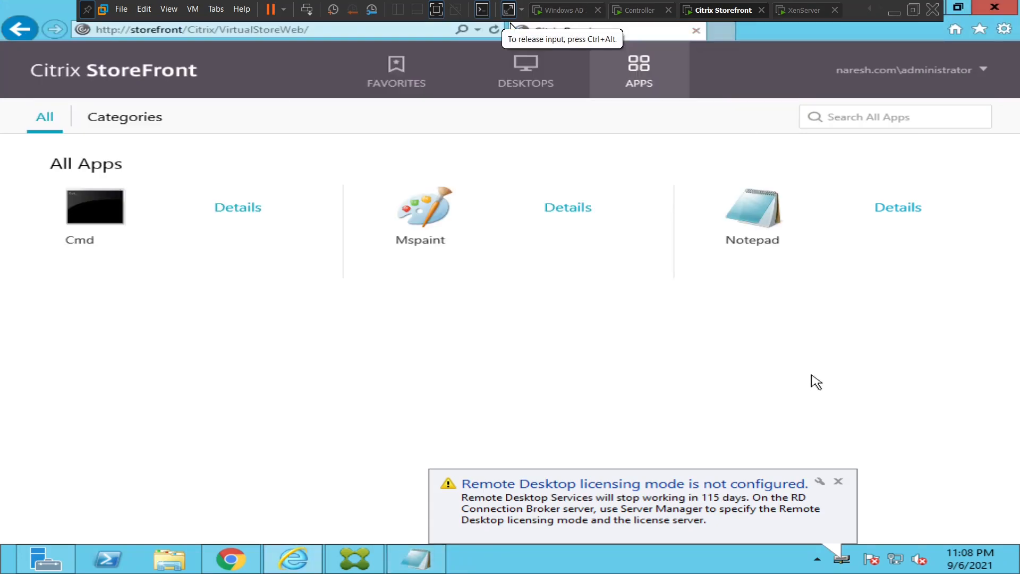
{"action": "left_click", "coordinate": [838, 481]}
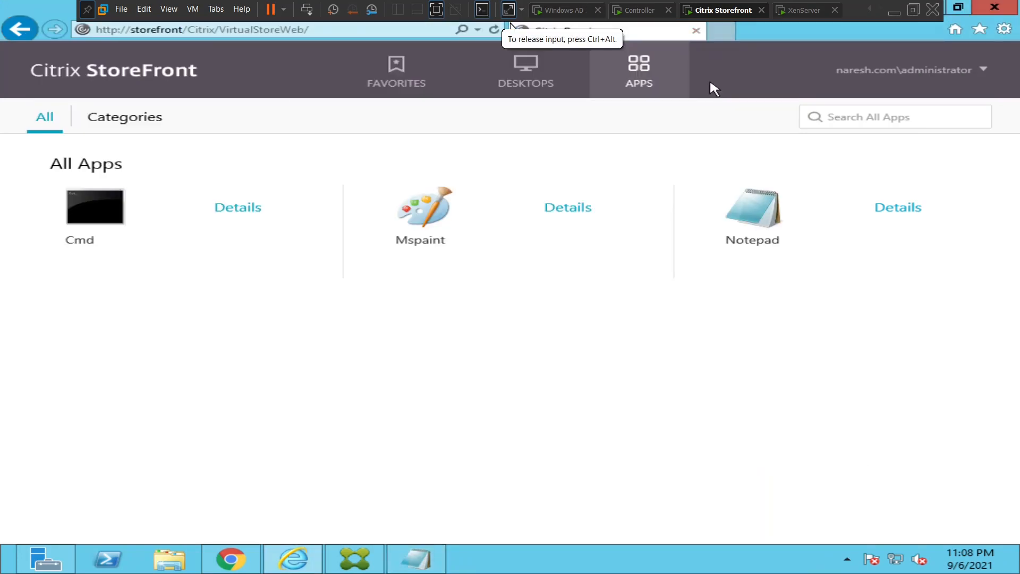
{"action": "left_click", "coordinate": [636, 12]}
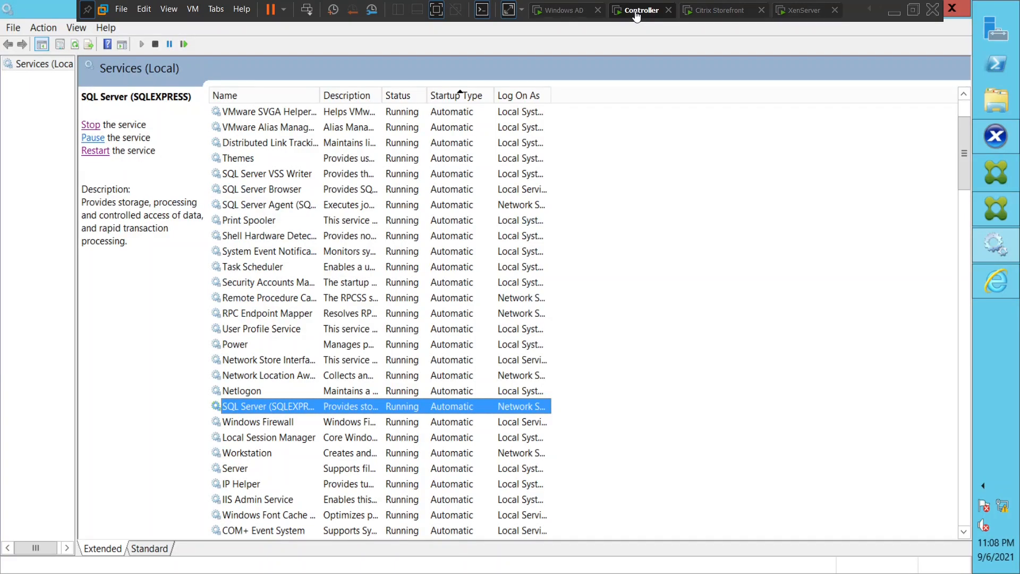
Bring up Citrix Studio and close it through the File menu.
{"action": "left_click", "coordinate": [992, 208]}
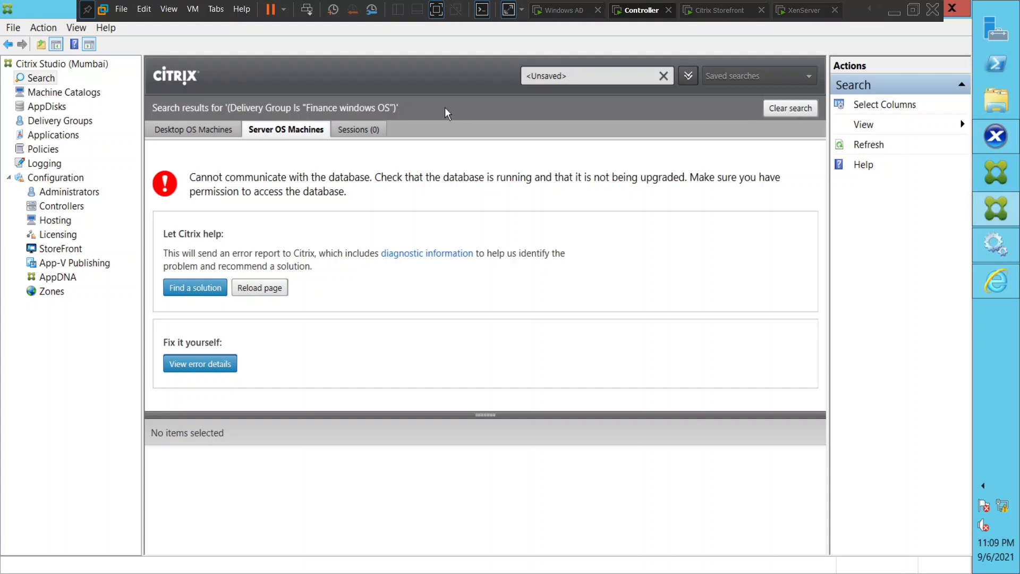
{"action": "left_click", "coordinate": [12, 28]}
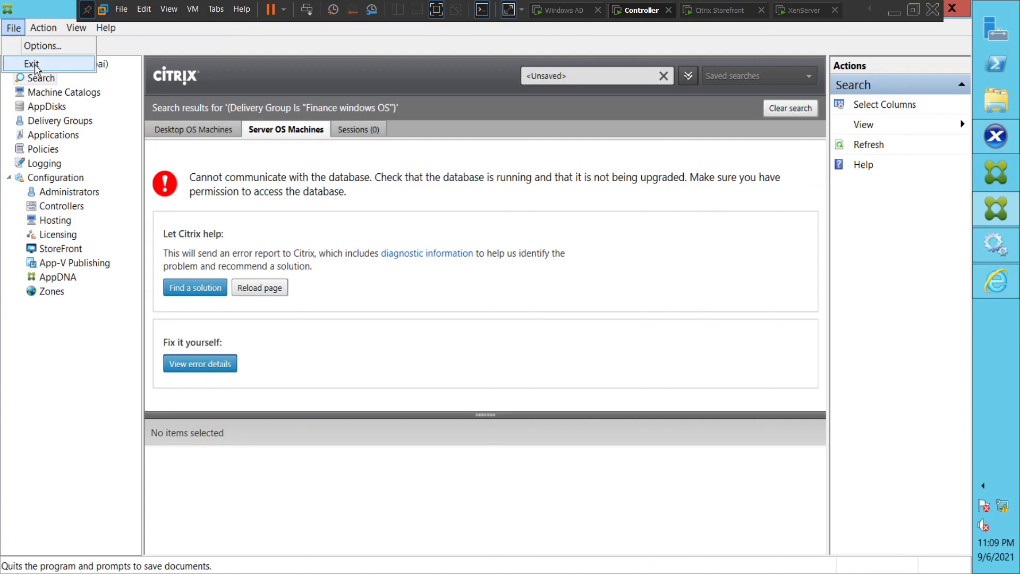
{"action": "key", "text": "Escape"}
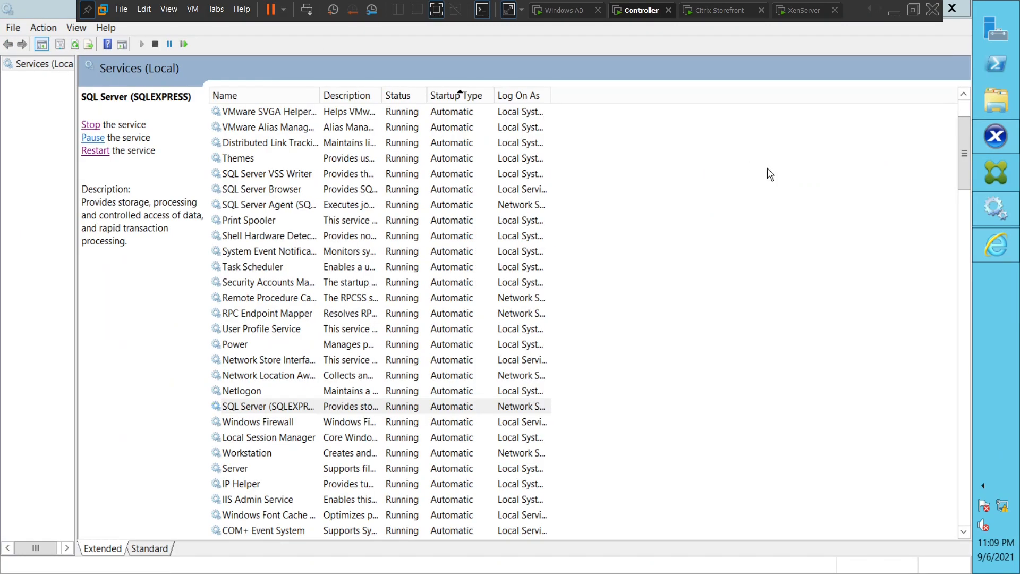
{"action": "left_click", "coordinate": [996, 169]}
Log off the administrator from StoreFront.
{"action": "left_click", "coordinate": [721, 11]}
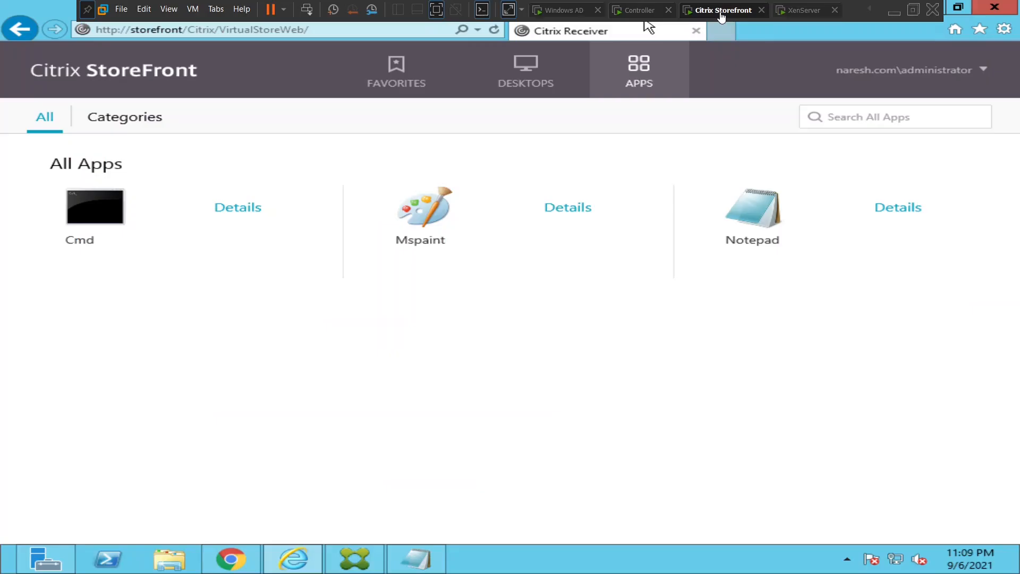
{"action": "left_click", "coordinate": [956, 75]}
{"action": "left_click", "coordinate": [934, 166]}
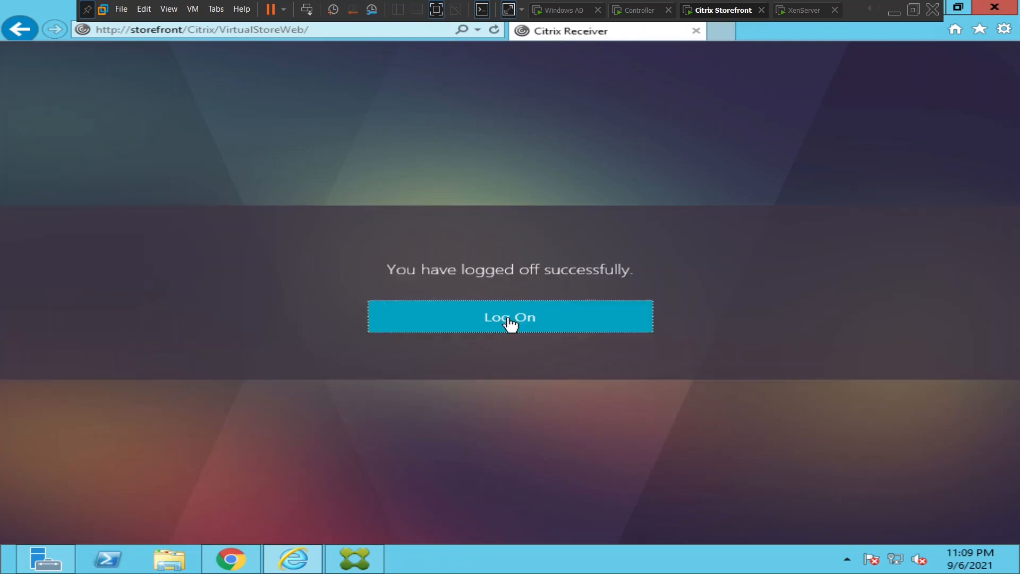
Sign in to StoreFront with the Citrix user's domain account and password.
{"action": "left_click", "coordinate": [506, 321]}
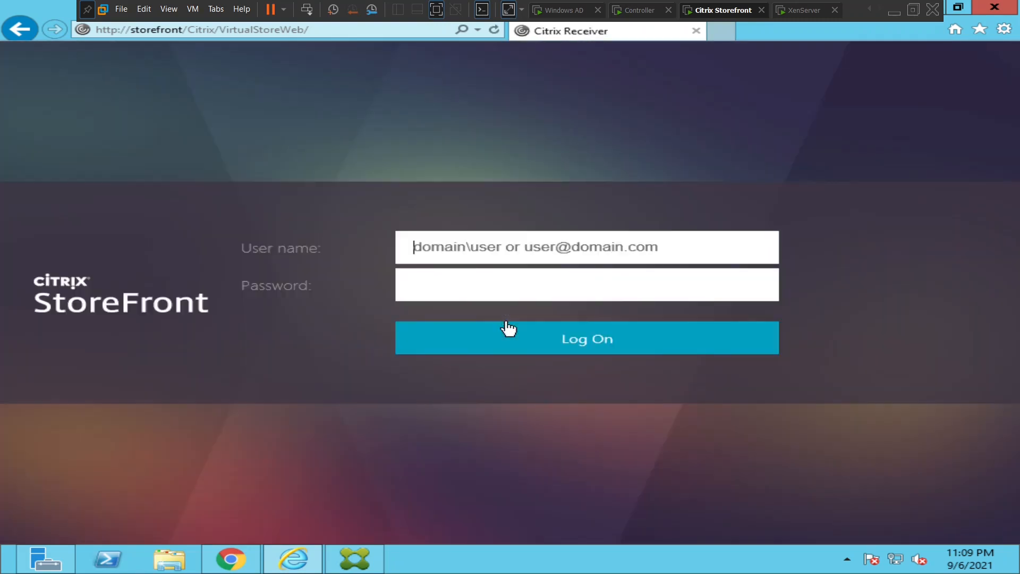
{"action": "left_click", "coordinate": [459, 251]}
{"action": "type", "text": "naresh"}
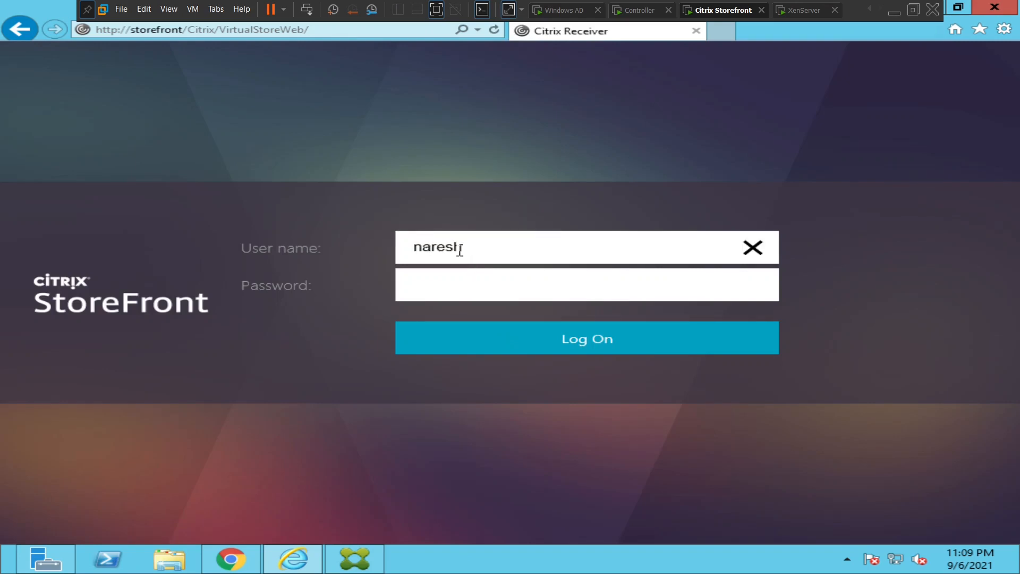
{"action": "type", "text": ".com\\citrixuser"}
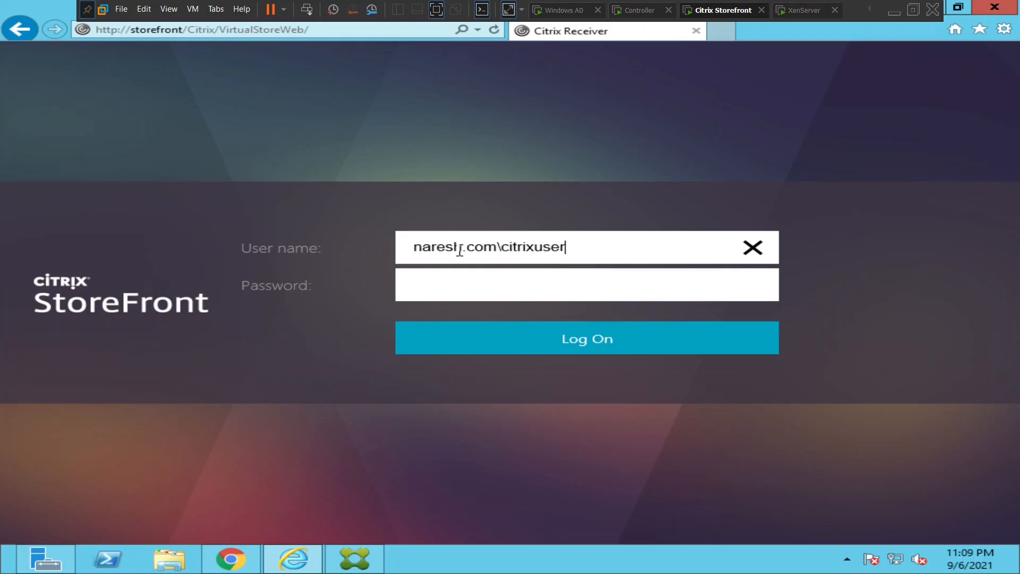
{"action": "key", "text": "Tab"}
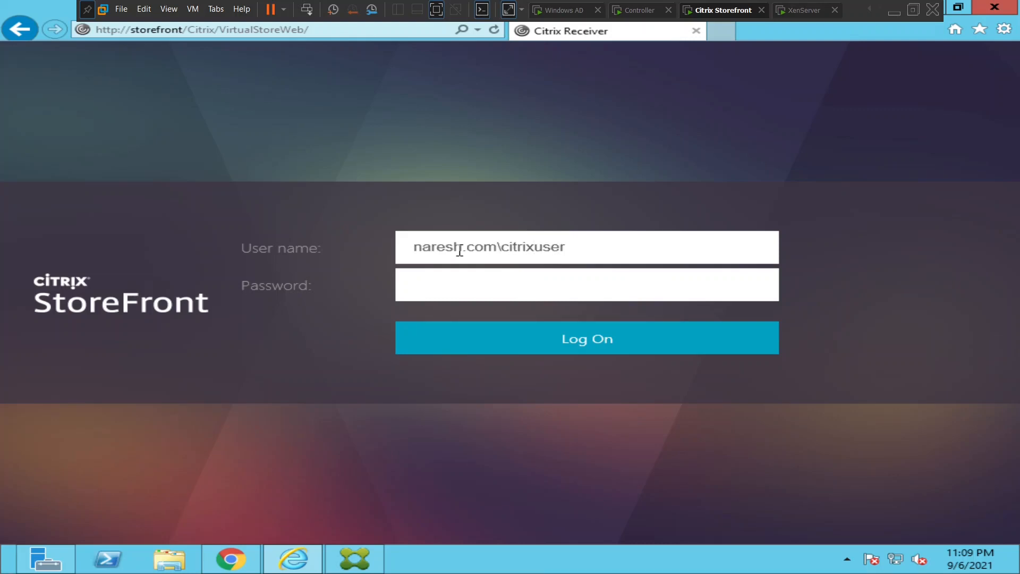
{"action": "type", "text": "•••"}
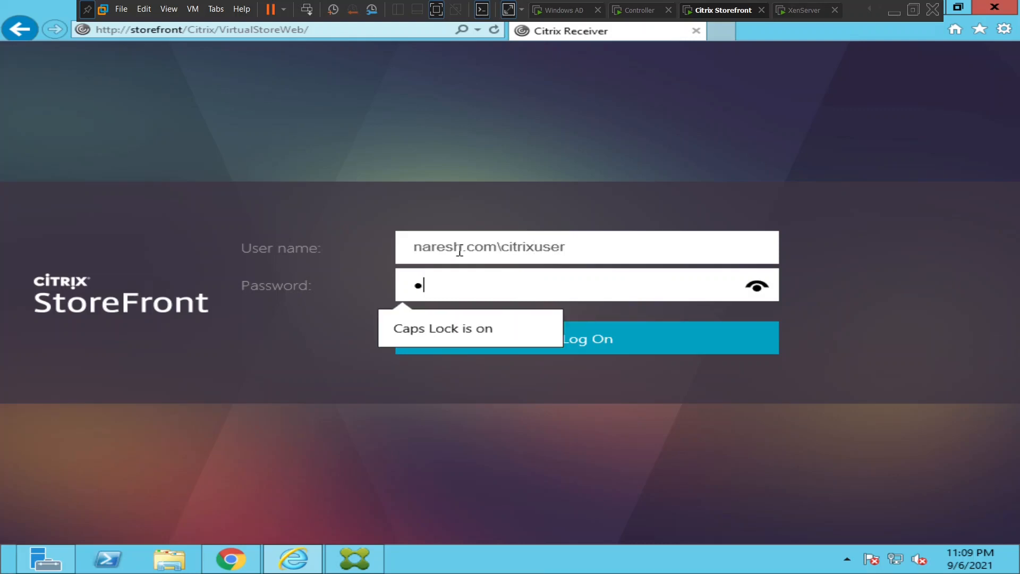
{"action": "type", "text": "•••"}
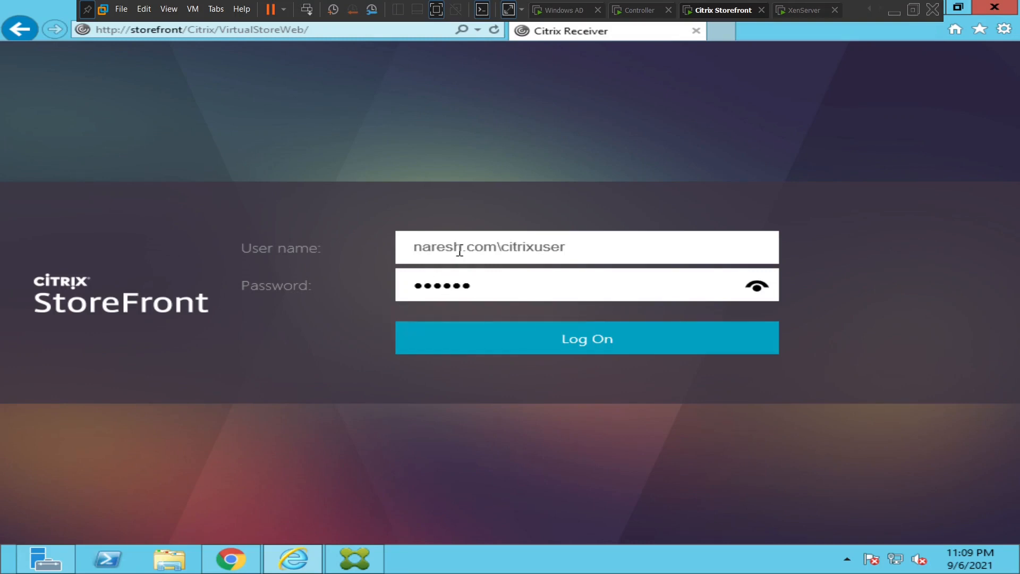
{"action": "type", "text": "••"}
{"action": "left_click", "coordinate": [546, 345]}
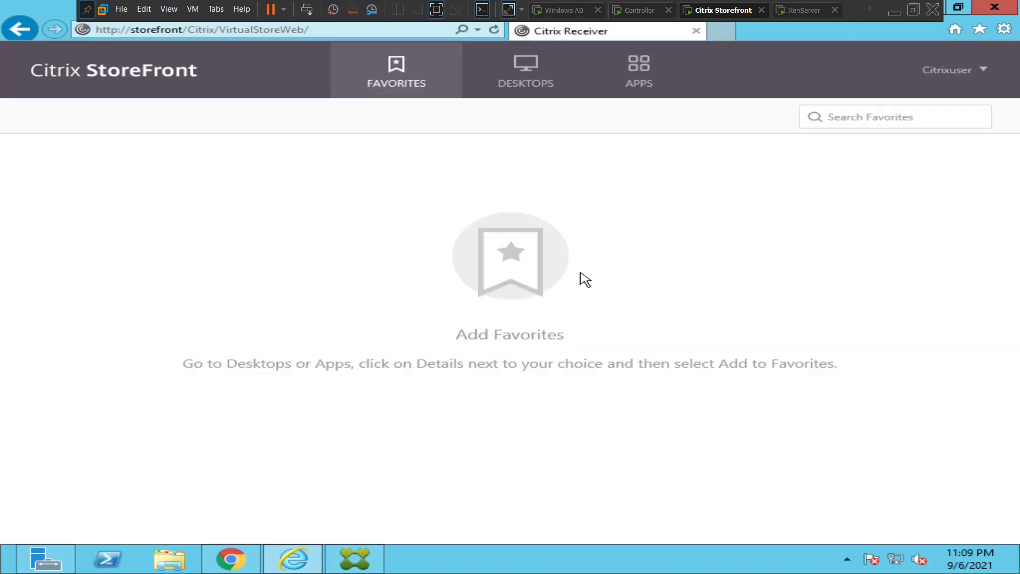
Go to the DESKTOPS tab and launch the Windows Server OS desktop.
{"action": "left_click", "coordinate": [636, 71]}
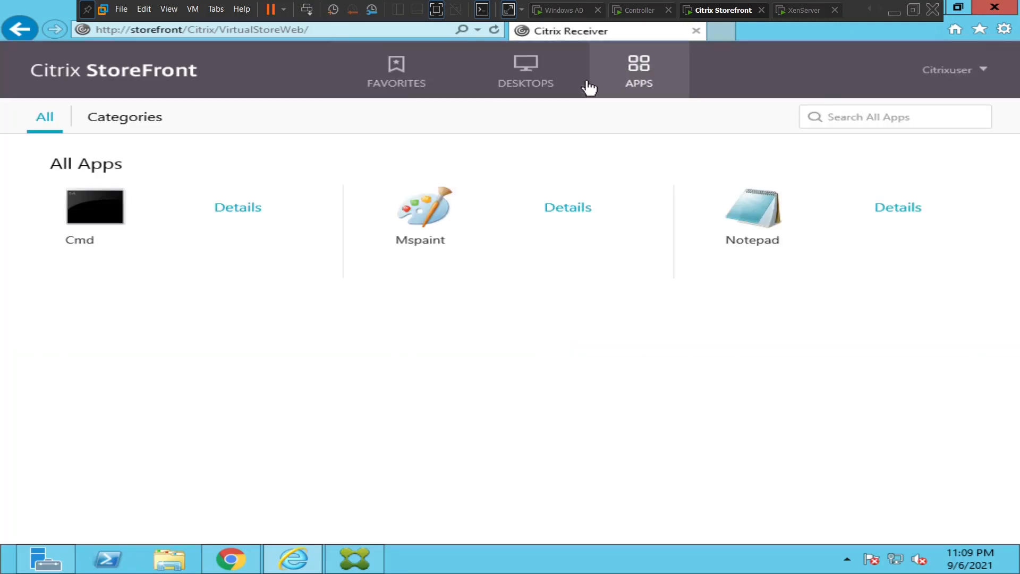
{"action": "left_click", "coordinate": [546, 87]}
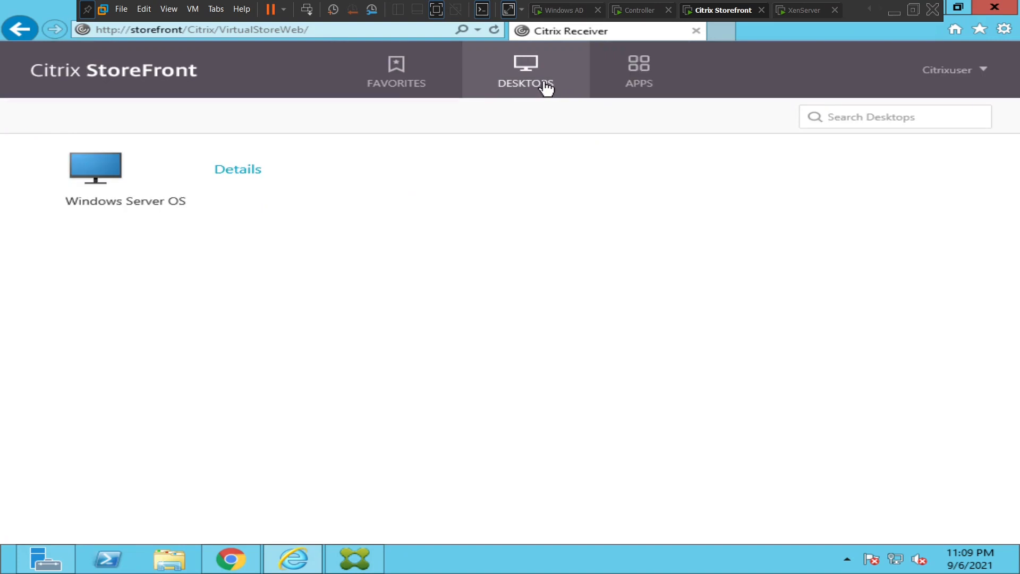
{"action": "left_click", "coordinate": [99, 170]}
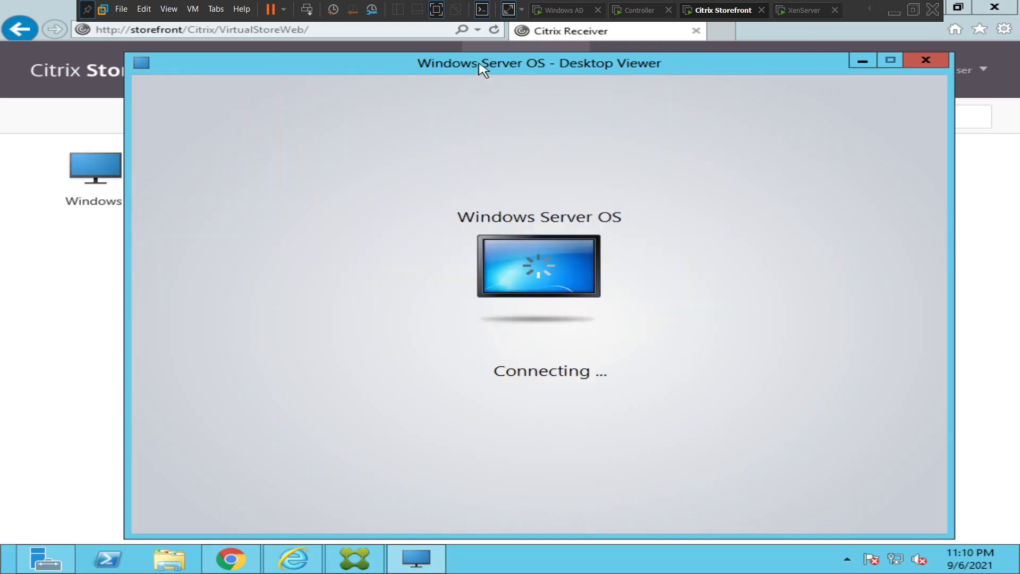
Dismiss the remote sign-in rights error and submit the Windows password in Desktop Viewer.
{"action": "left_click_drag", "start_coordinate": [481, 67], "coordinate": [458, 59]}
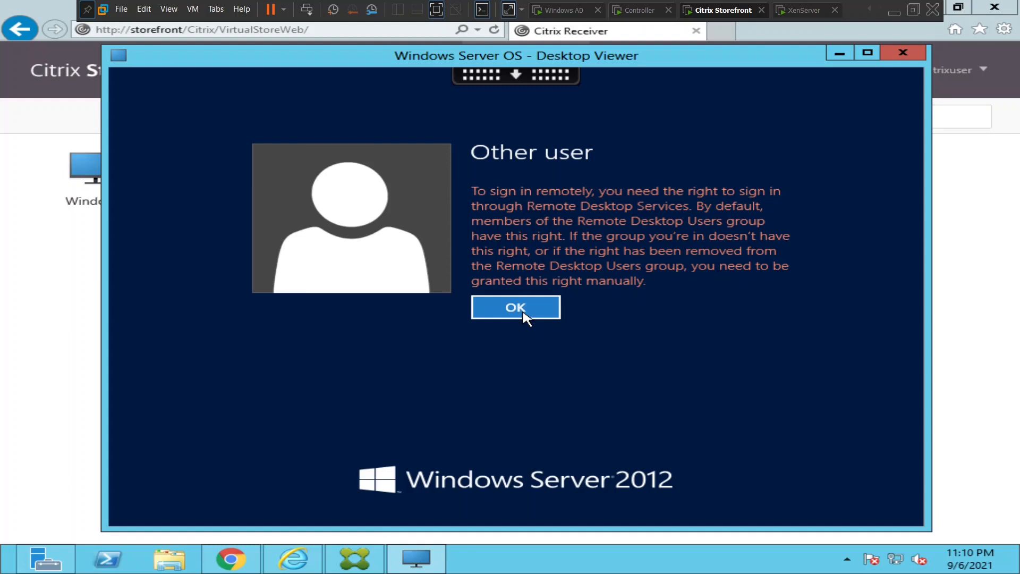
{"action": "left_click", "coordinate": [523, 313]}
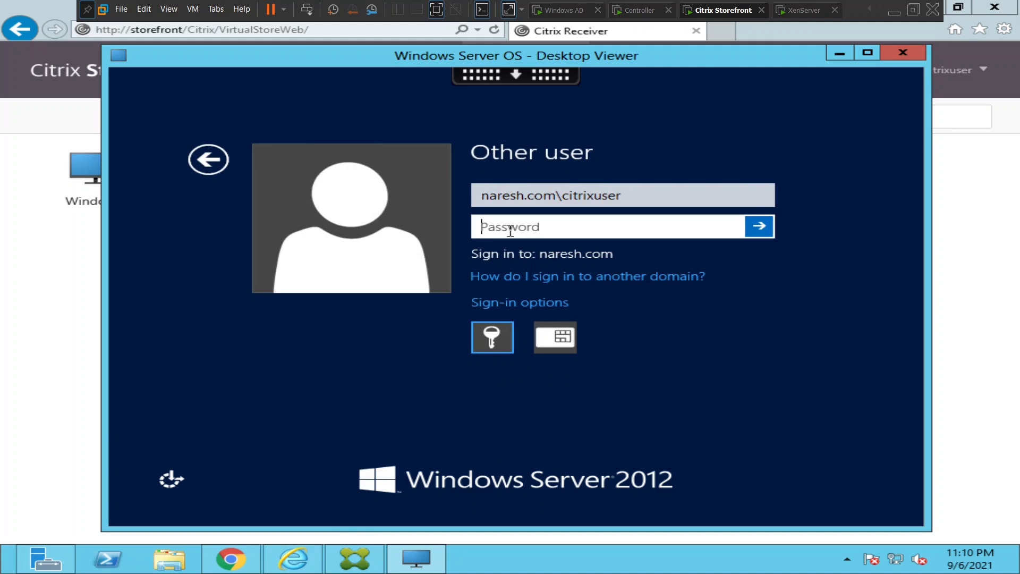
{"action": "key", "text": "Caps_Lock"}
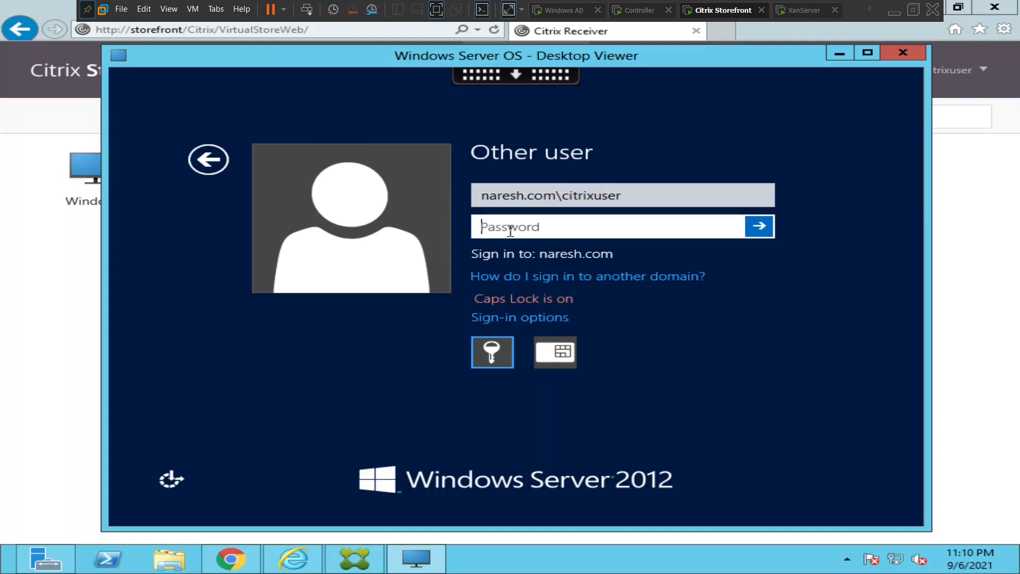
{"action": "type", "text": "******"}
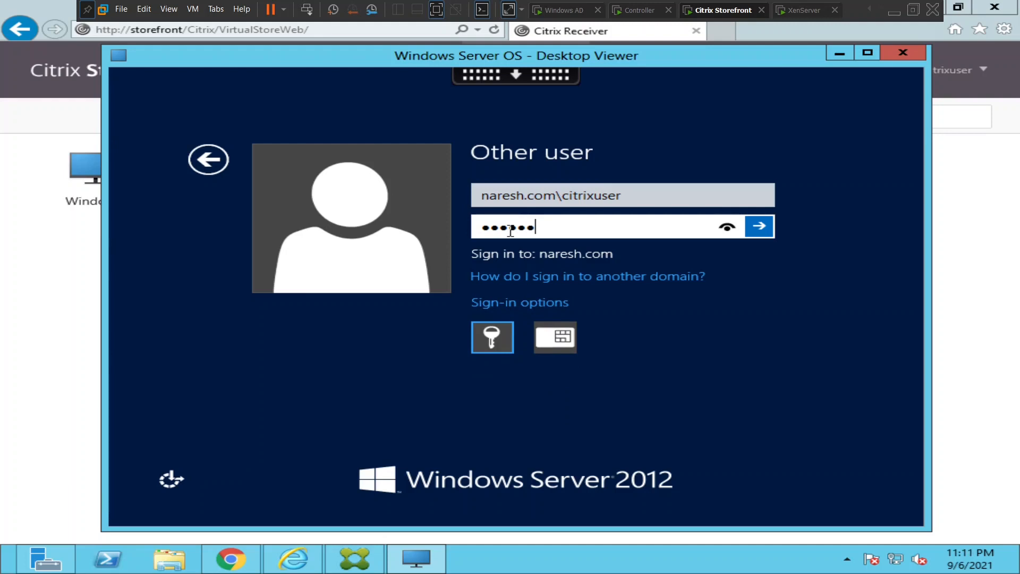
{"action": "type", "text": "**"}
{"action": "key", "text": "Return"}
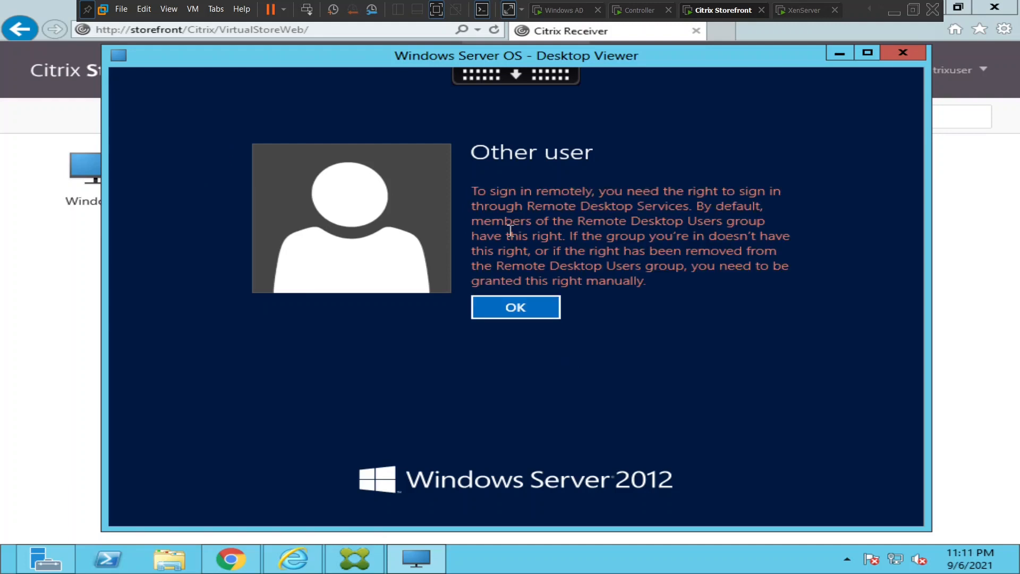
Retry the Windows sign-in with a corrected password, then switch to the Controller's Citrix Studio.
{"action": "key", "text": "Return"}
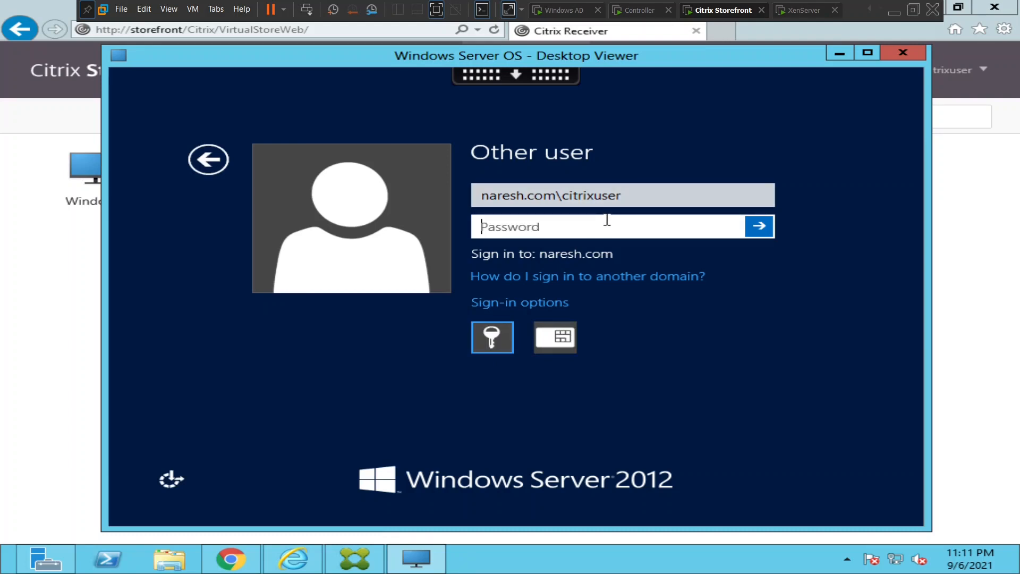
{"action": "type", "text": "Password1123"}
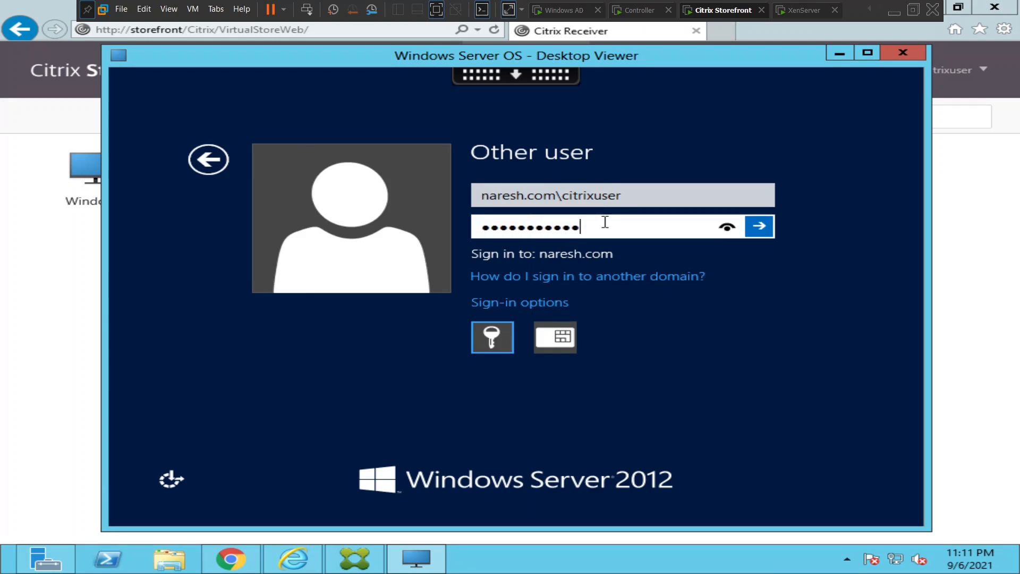
{"action": "key", "text": "BackSpace"}
{"action": "key", "text": "BackSpace"}
{"action": "key", "text": "BackSpace"}
{"action": "key", "text": "BackSpace"}
{"action": "key", "text": "BackSpace"}
{"action": "key", "text": "BackSpace"}
{"action": "key", "text": "BackSpace"}
{"action": "key", "text": "BackSpace"}
{"action": "key", "text": "BackSpace"}
{"action": "key", "text": "BackSpace"}
{"action": "key", "text": "BackSpace"}
{"action": "key", "text": "BackSpace"}
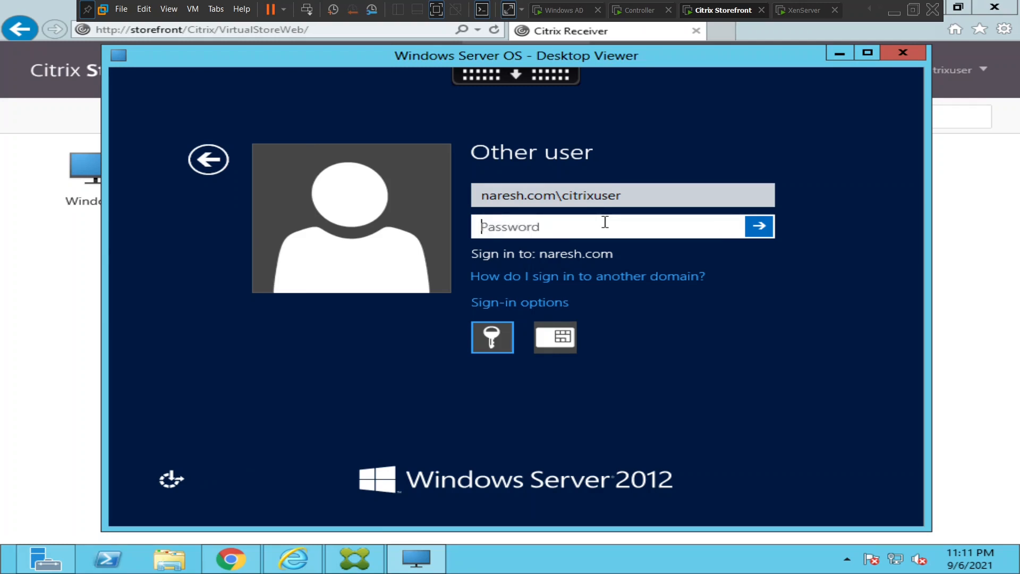
{"action": "type", "text": "Password@1"}
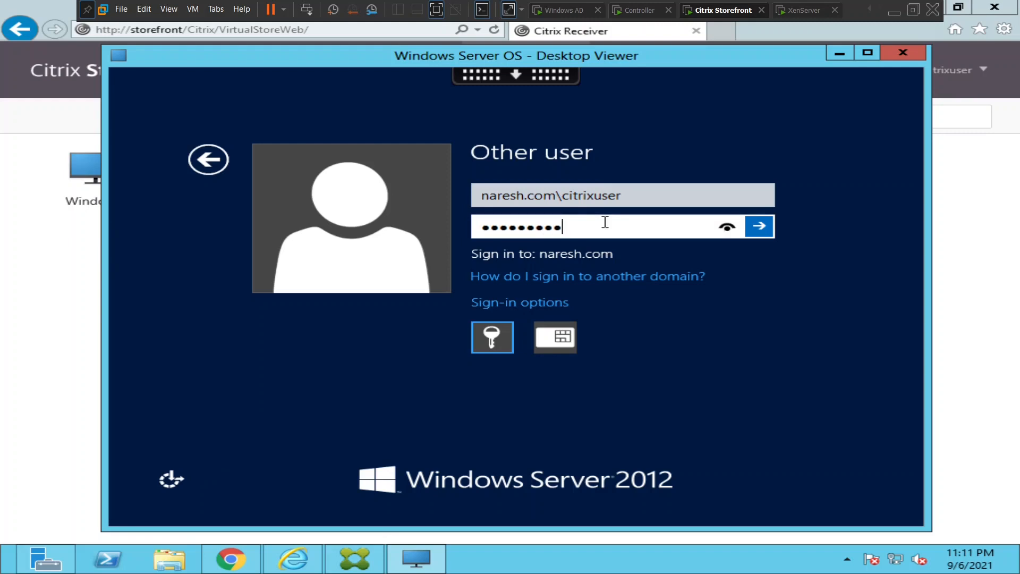
{"action": "type", "text": "23456"}
{"action": "key", "text": "Return"}
{"action": "key", "text": "Return"}
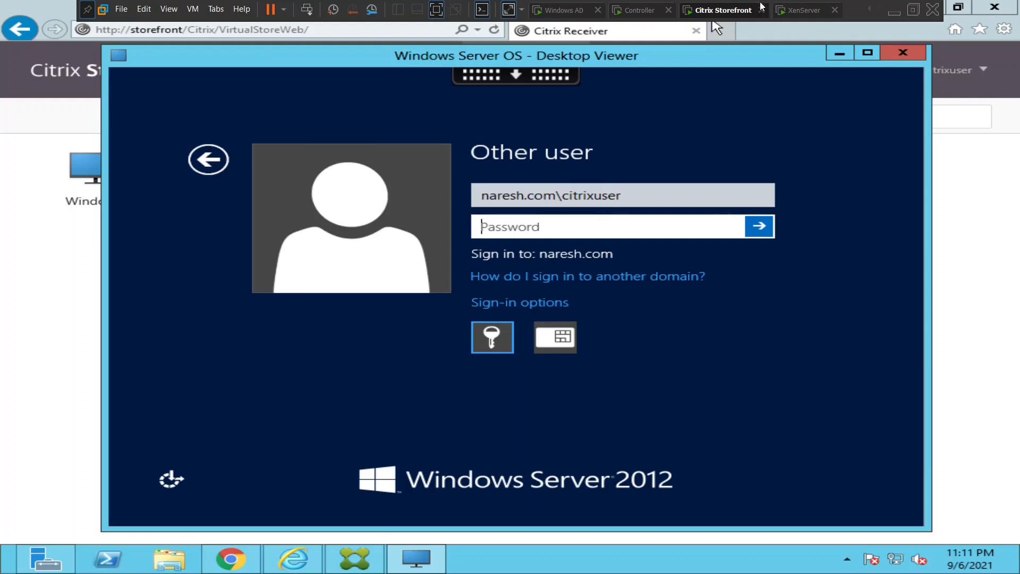
{"action": "left_click", "coordinate": [644, 14]}
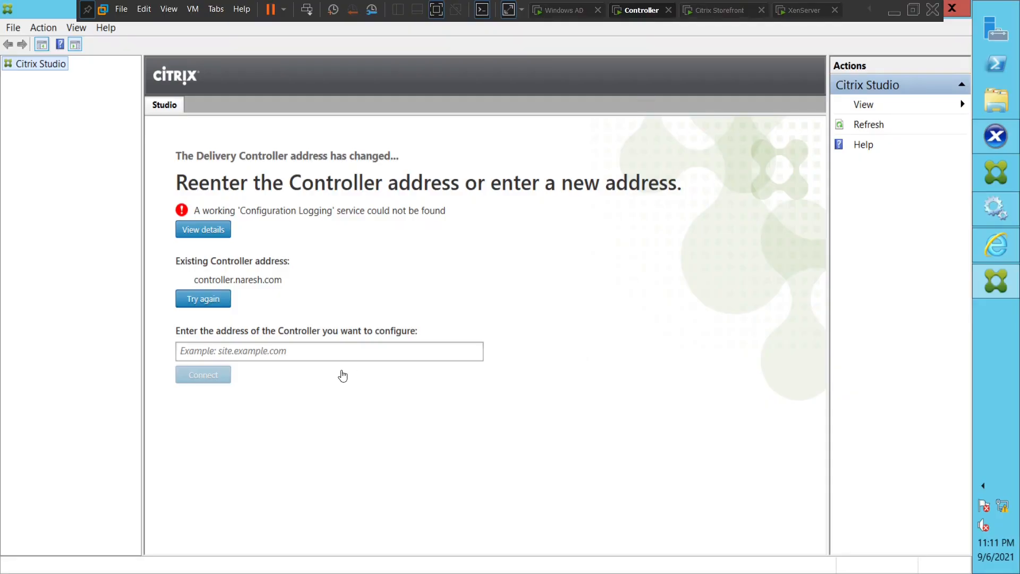
Retry connecting Studio to controller.naresh.com, close the Configuration Logging error, and bring up Services.
{"action": "left_click", "coordinate": [292, 352]}
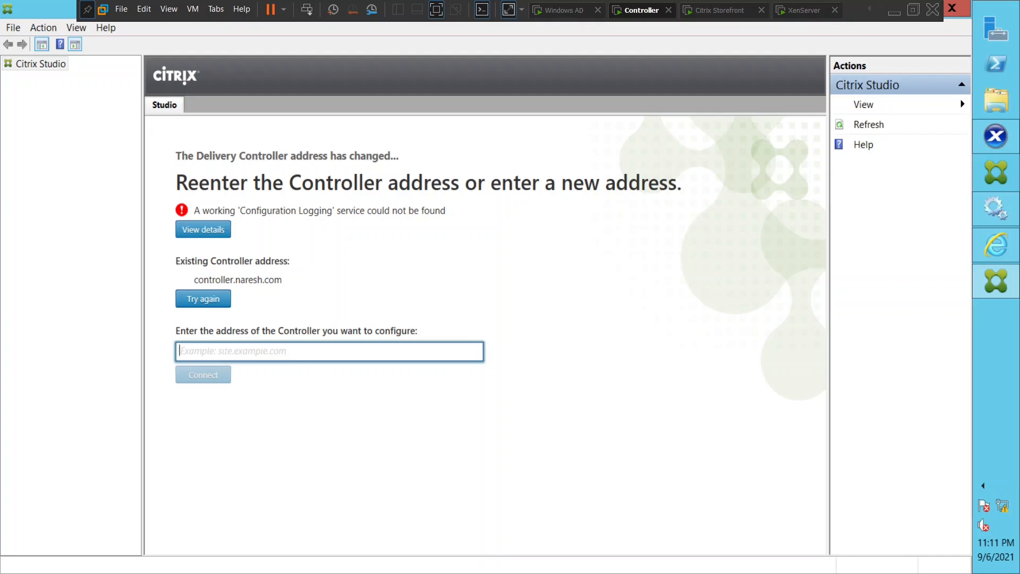
{"action": "type", "text": "controller."}
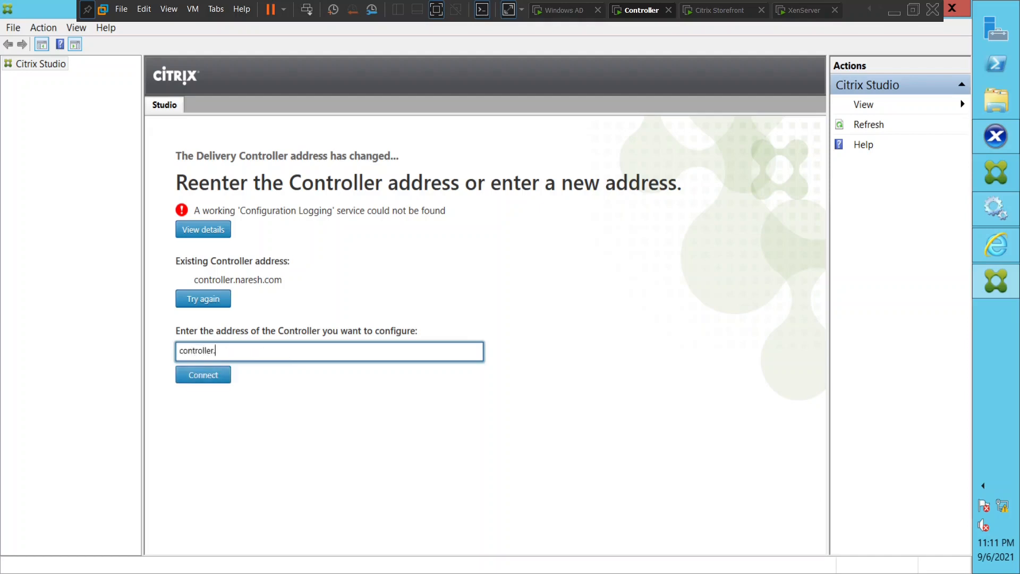
{"action": "type", "text": "naresh.com"}
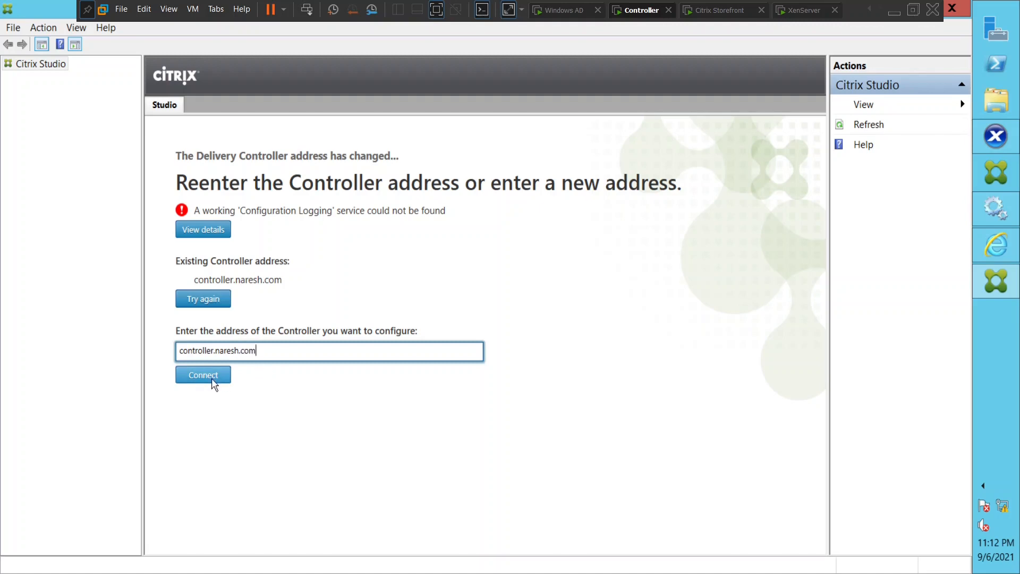
{"action": "left_click", "coordinate": [211, 378]}
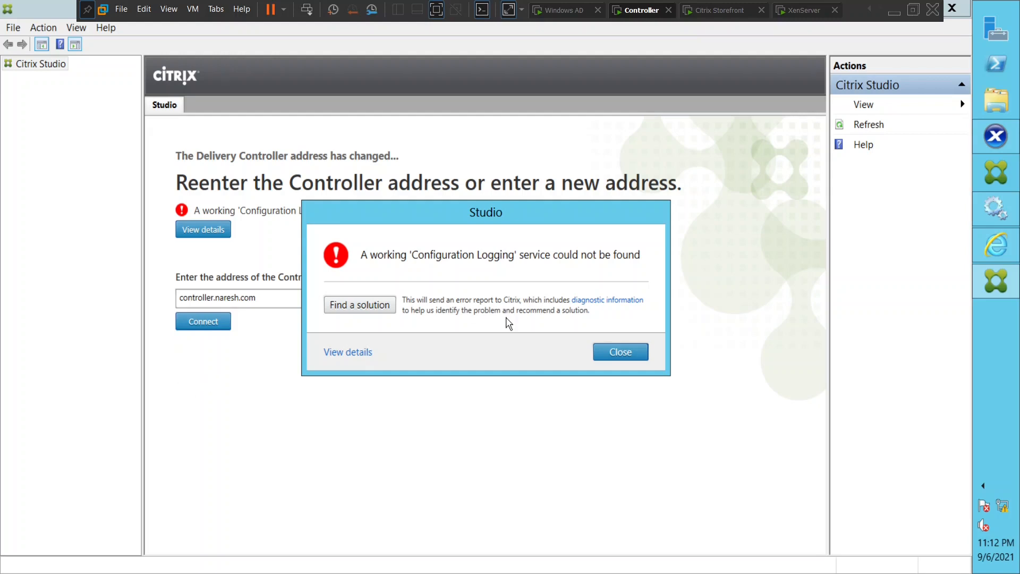
{"action": "left_click", "coordinate": [621, 352]}
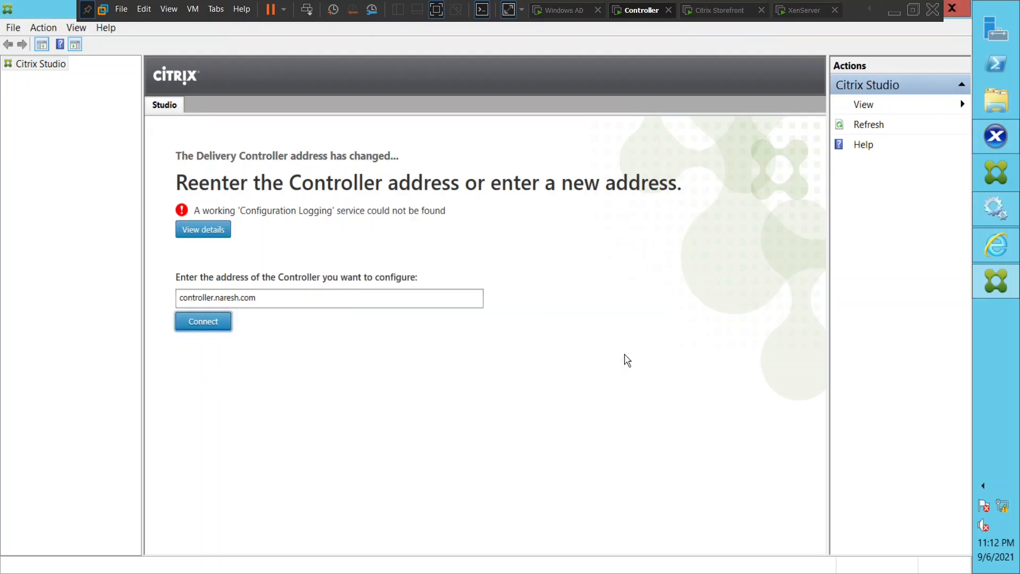
{"action": "left_click", "coordinate": [994, 211]}
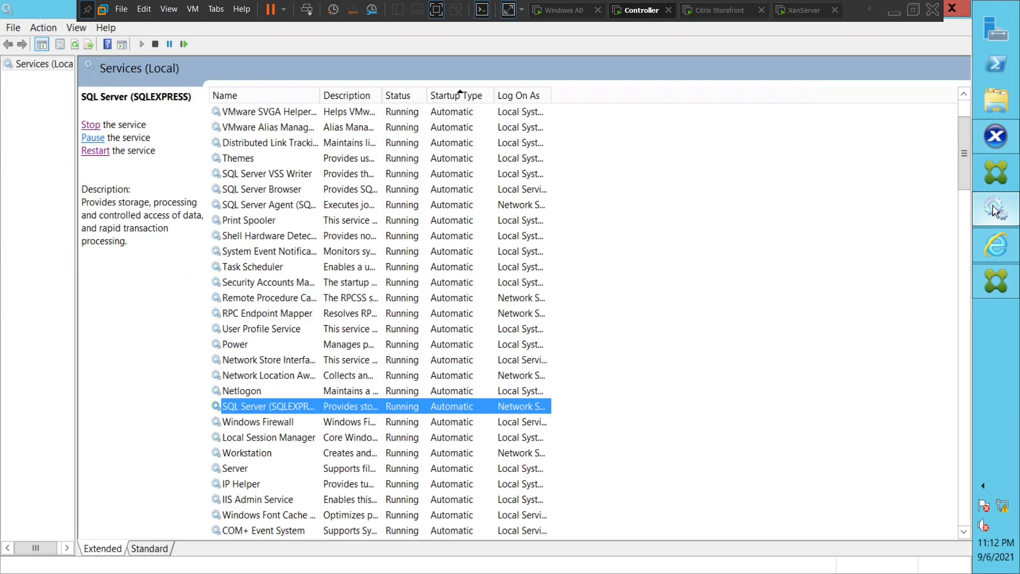
Restart the Citrix Configuration Logging Service, refresh the list, and return to Citrix Studio.
{"action": "left_click", "coordinate": [453, 236]}
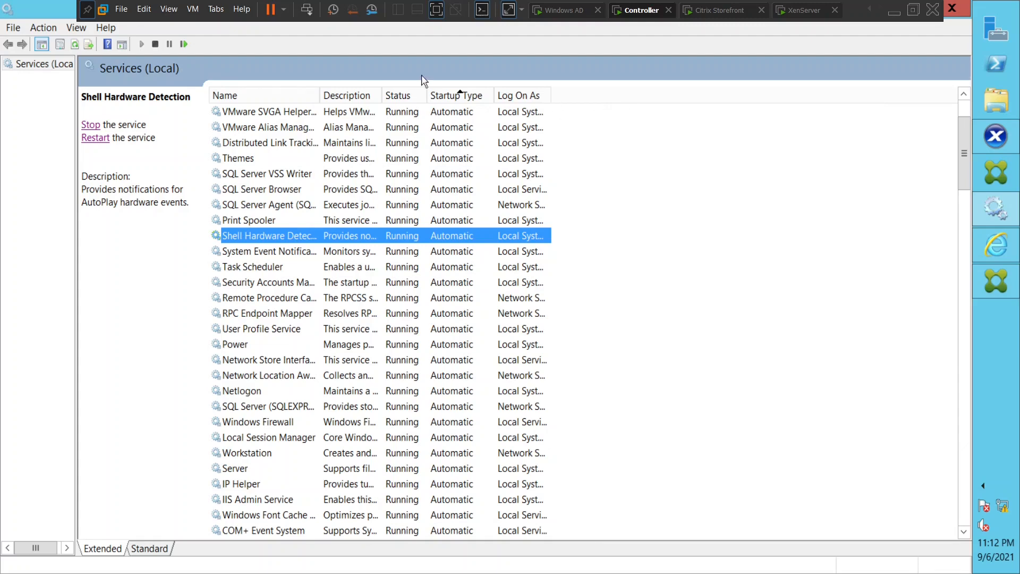
{"action": "left_click", "coordinate": [456, 97]}
{"action": "left_click", "coordinate": [449, 98]}
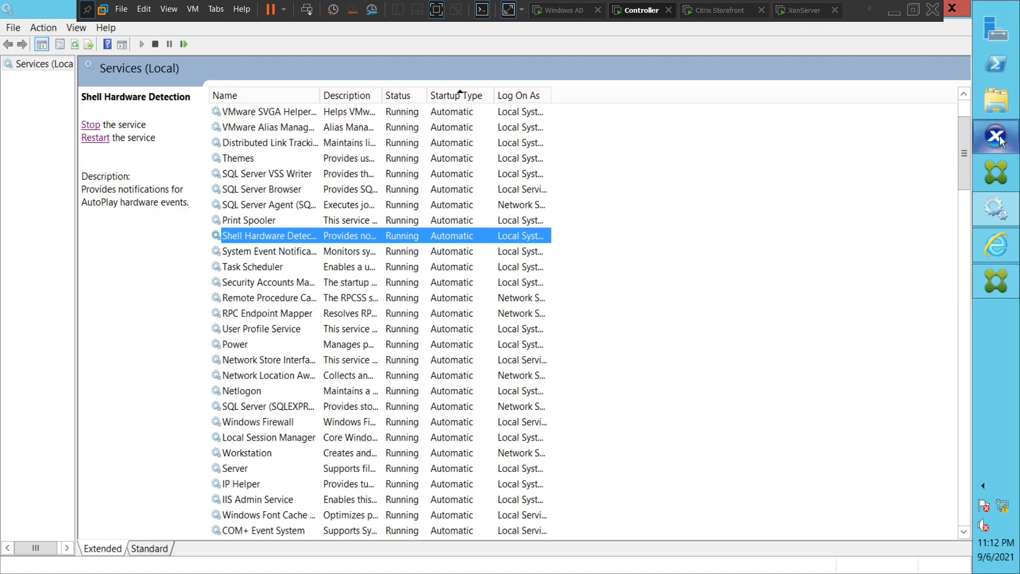
{"action": "left_click_drag", "start_coordinate": [961, 172], "coordinate": [968, 258]}
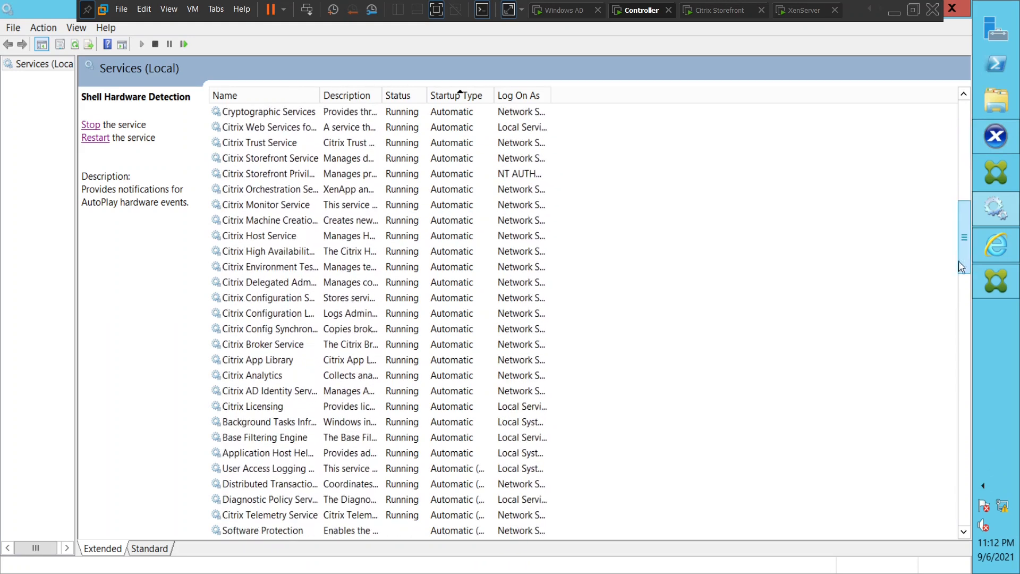
{"action": "left_click", "coordinate": [281, 314]}
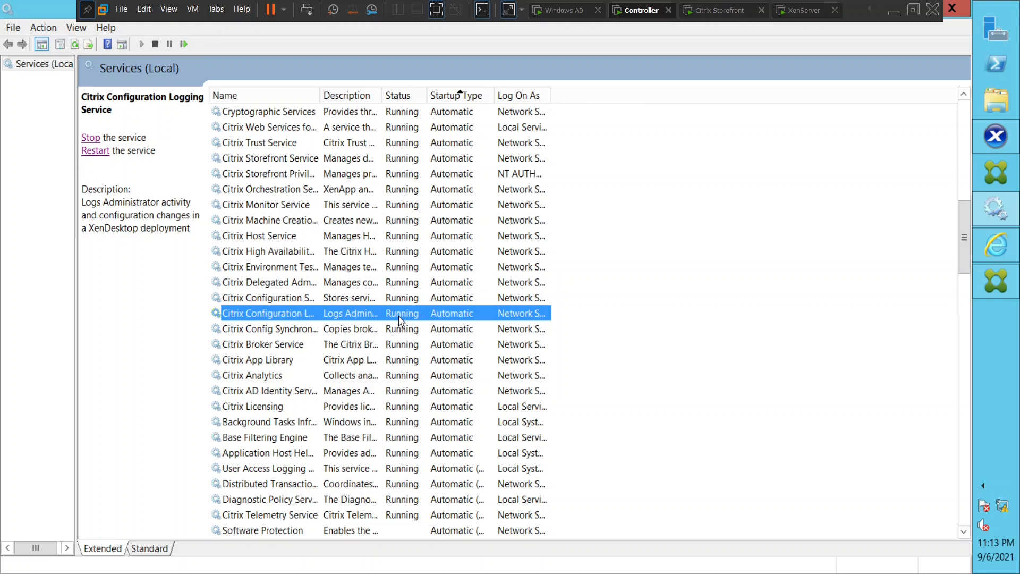
{"action": "left_click", "coordinate": [94, 151]}
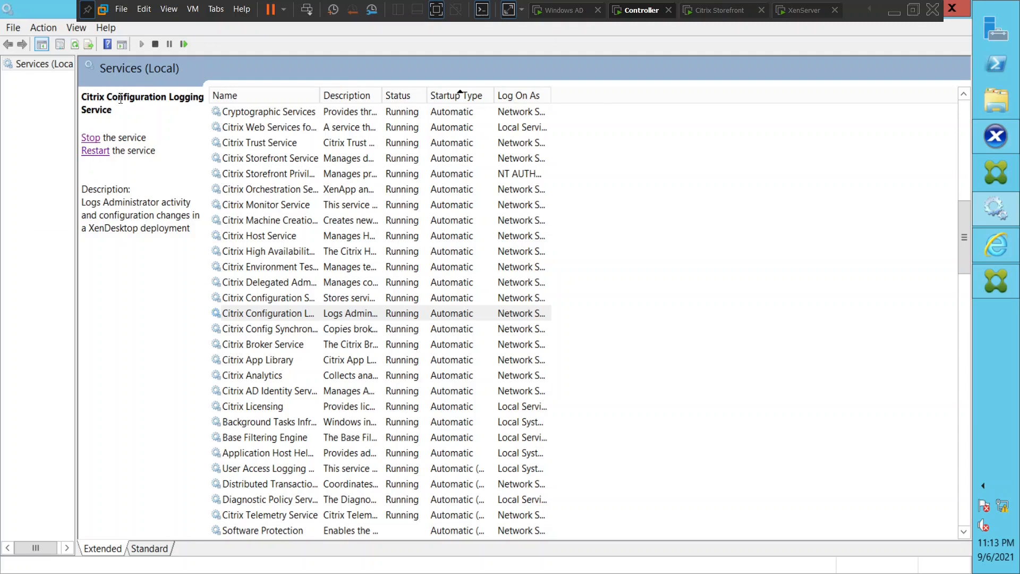
{"action": "left_click", "coordinate": [77, 45]}
{"action": "left_click", "coordinate": [995, 284]}
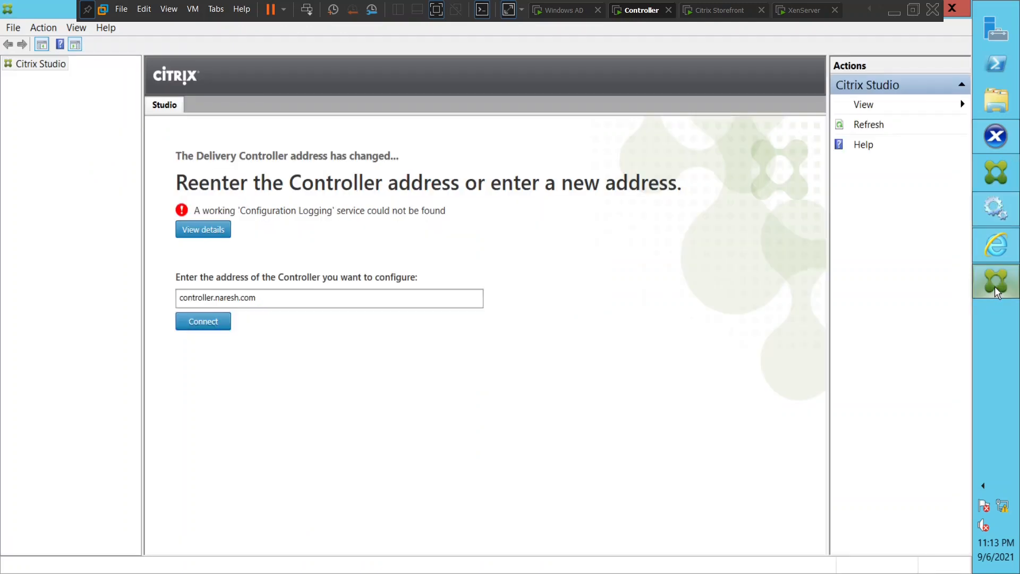
Reconnect Studio to load the Mumbai site, then go back to StoreFront's Desktops page.
{"action": "left_click", "coordinate": [203, 321]}
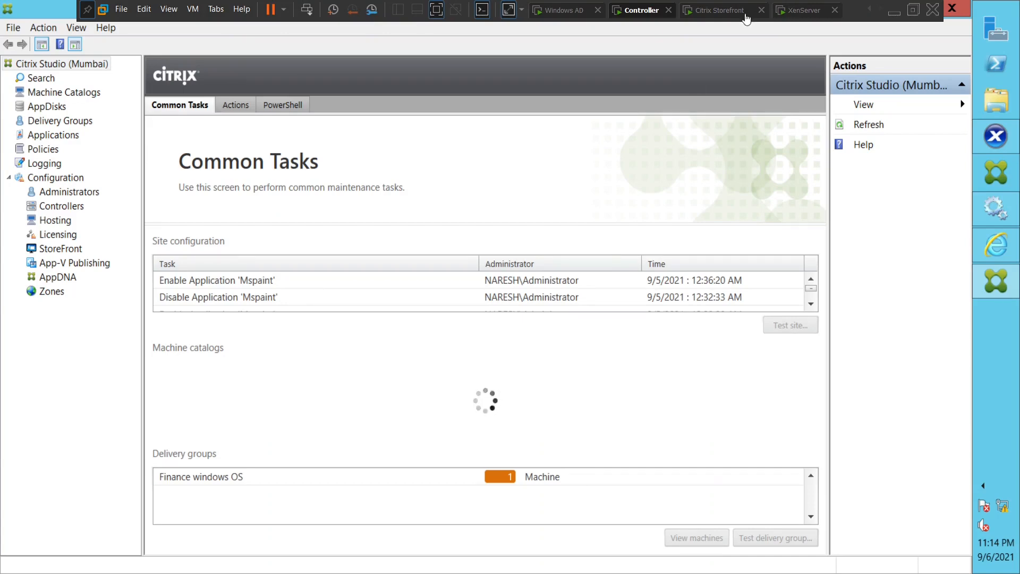
{"action": "left_click", "coordinate": [722, 11]}
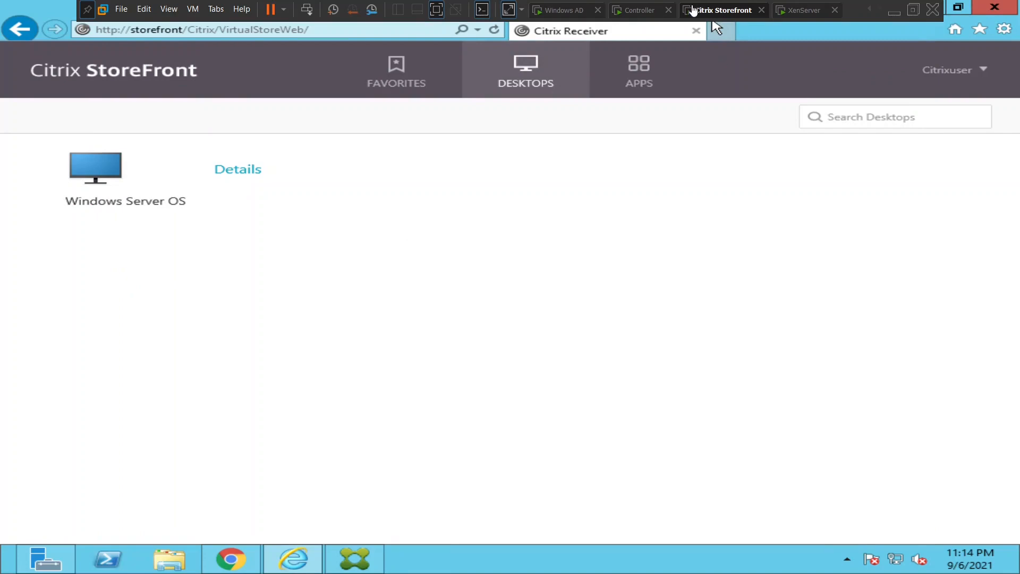
Launch the Windows Server OS desktop from StoreFront, checking Studio's Delivery Groups while it connects.
{"action": "left_click", "coordinate": [642, 10]}
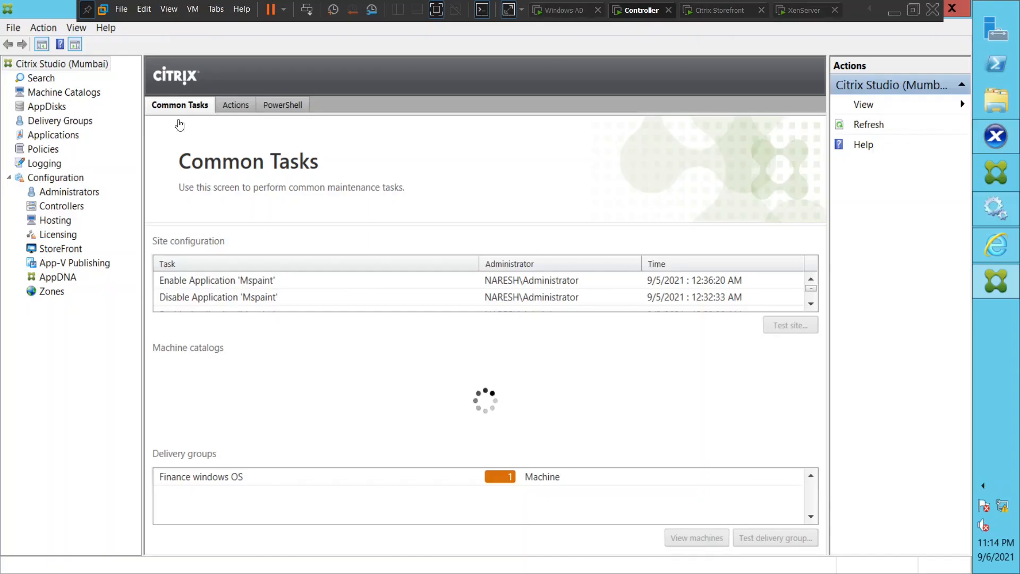
{"action": "left_click", "coordinate": [723, 11]}
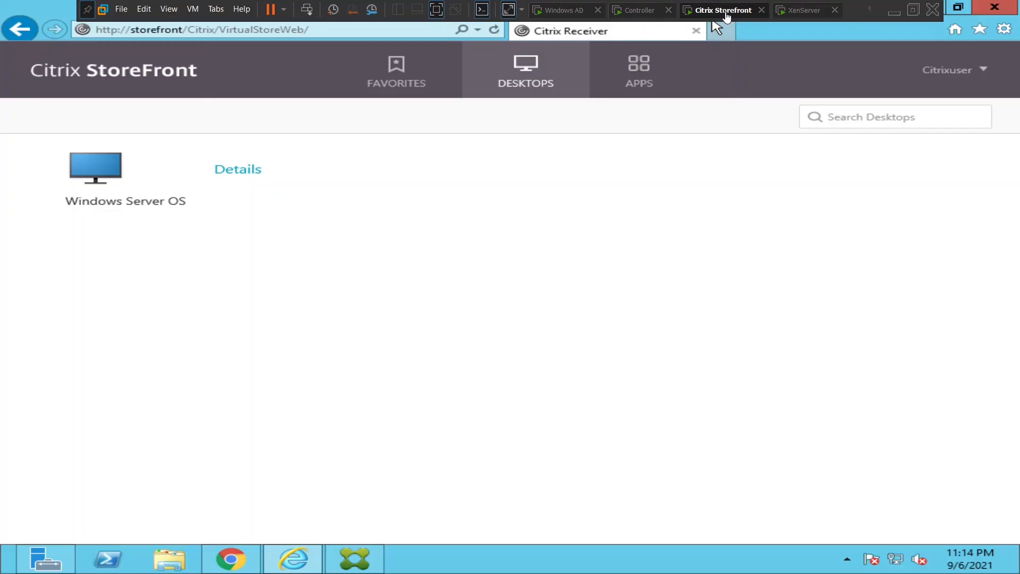
{"action": "left_click", "coordinate": [716, 27]}
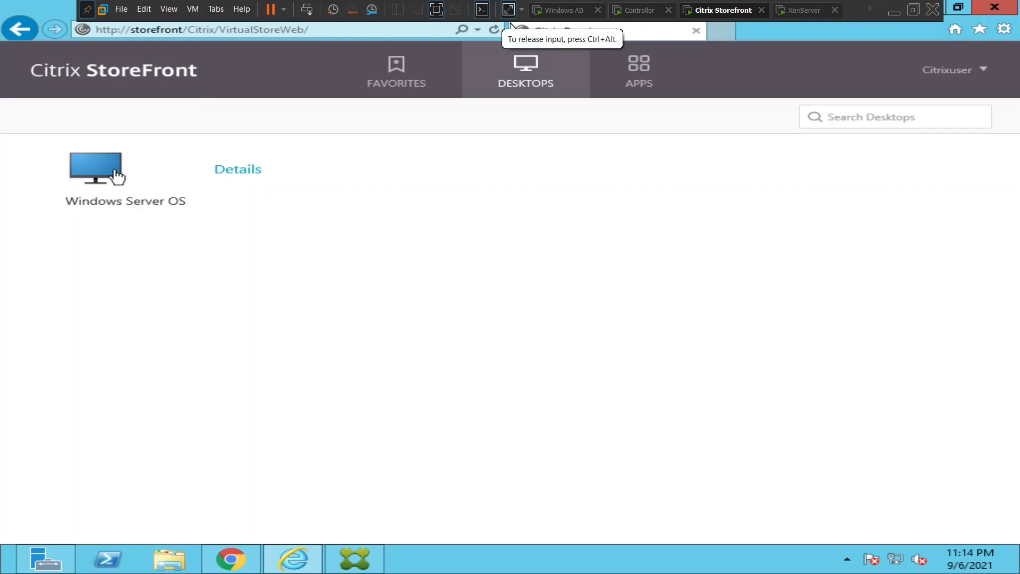
{"action": "left_click", "coordinate": [101, 176]}
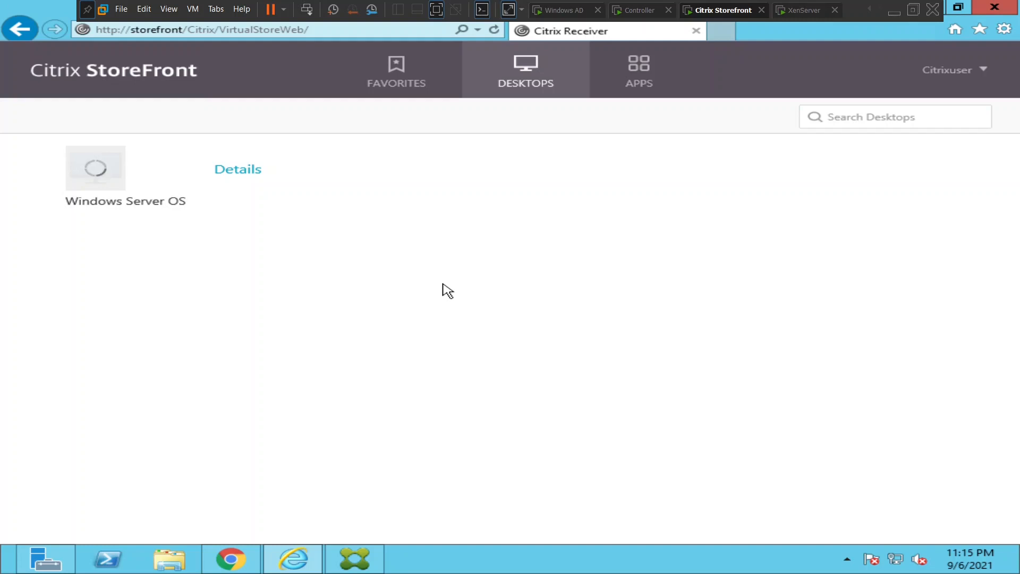
{"action": "left_click", "coordinate": [643, 10]}
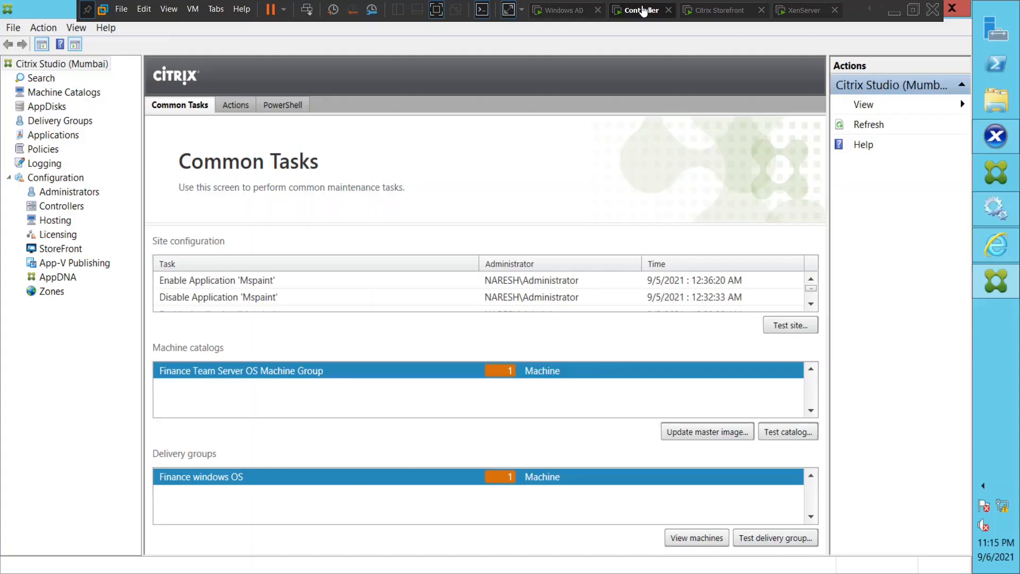
{"action": "left_click", "coordinate": [66, 121]}
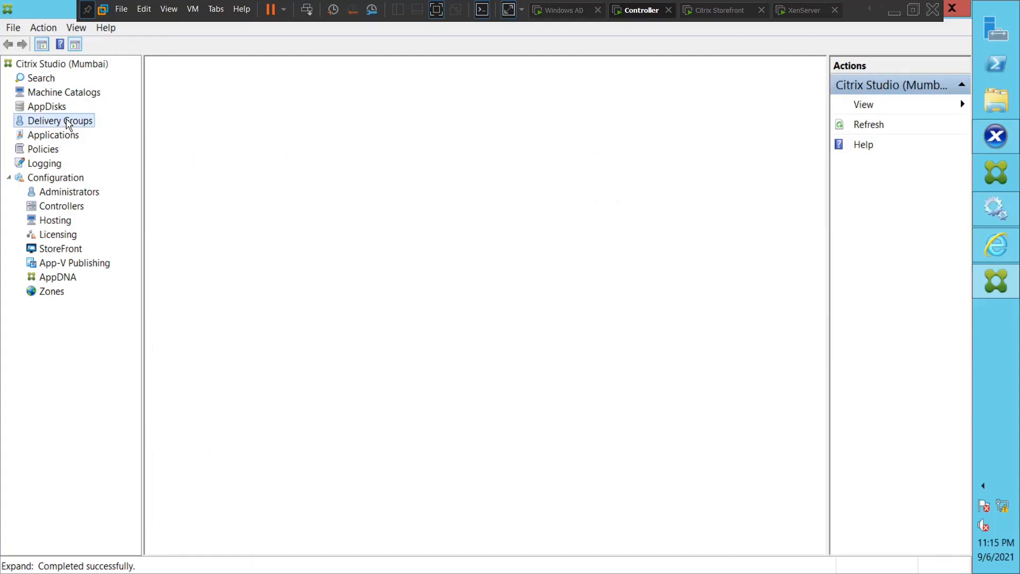
{"action": "left_click", "coordinate": [706, 12]}
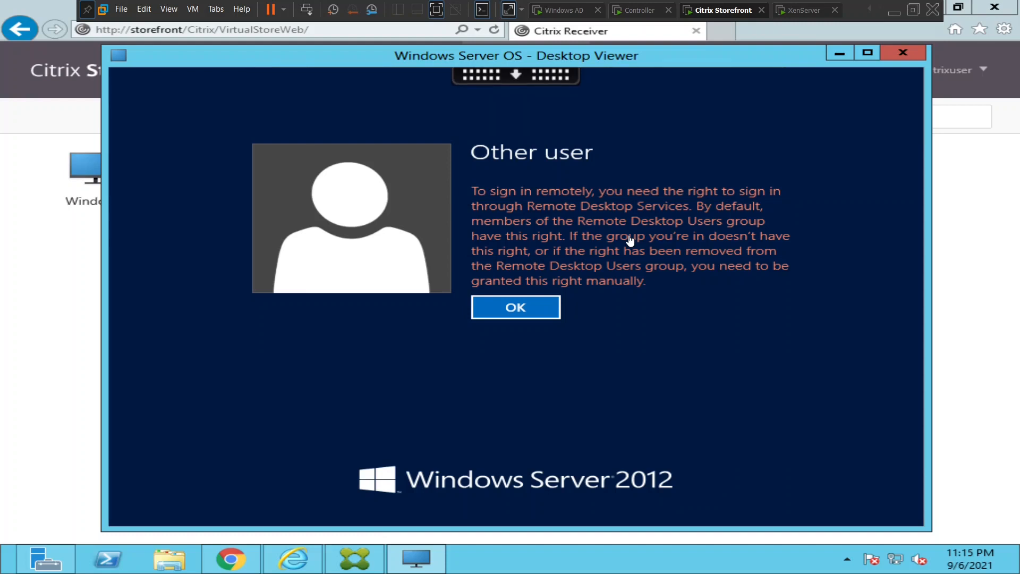
Acknowledge the missing sign-in rights message and go back to Studio's Delivery Groups.
{"action": "left_click", "coordinate": [535, 313]}
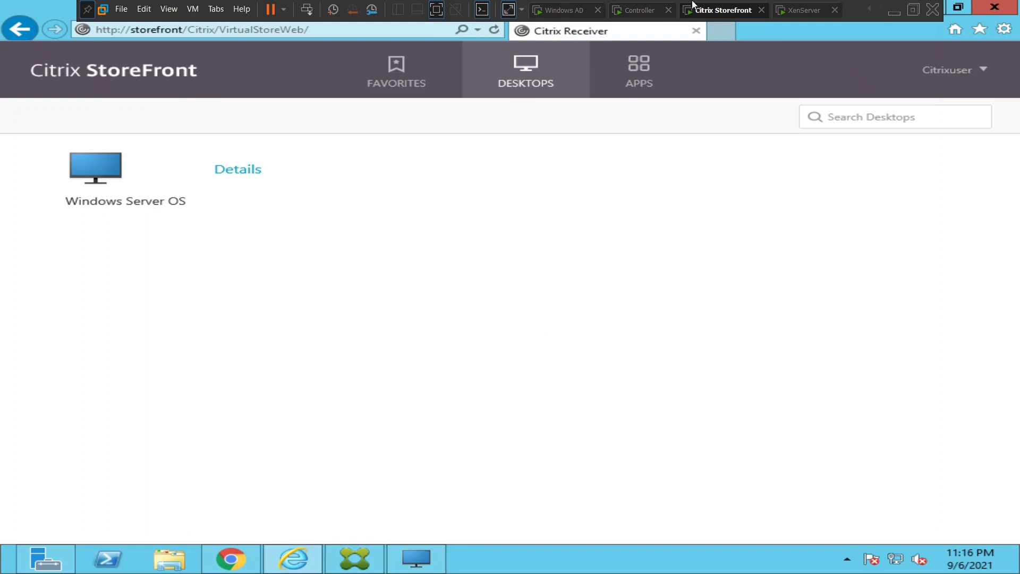
{"action": "left_click", "coordinate": [640, 11]}
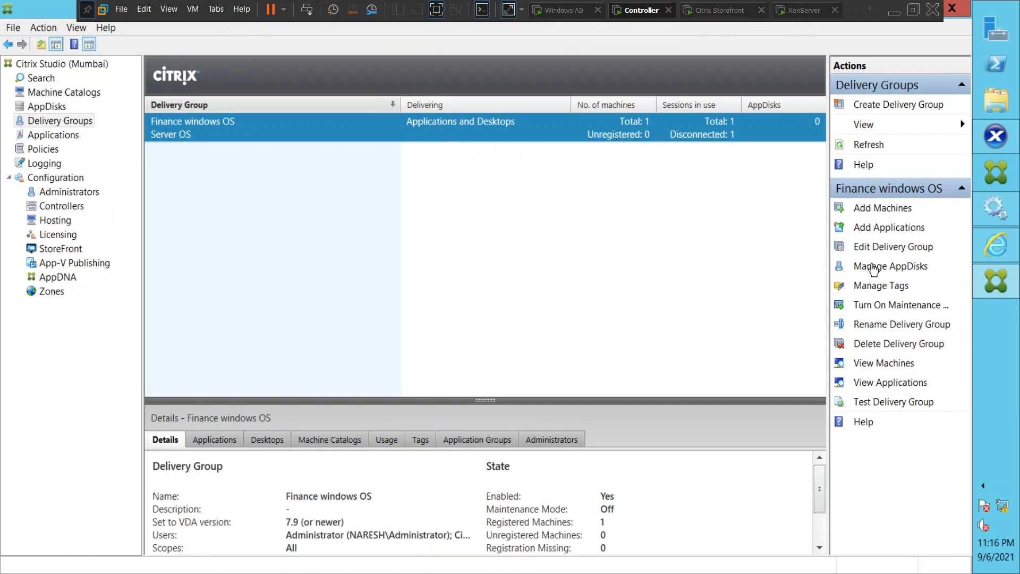
{"action": "left_click", "coordinate": [869, 245]}
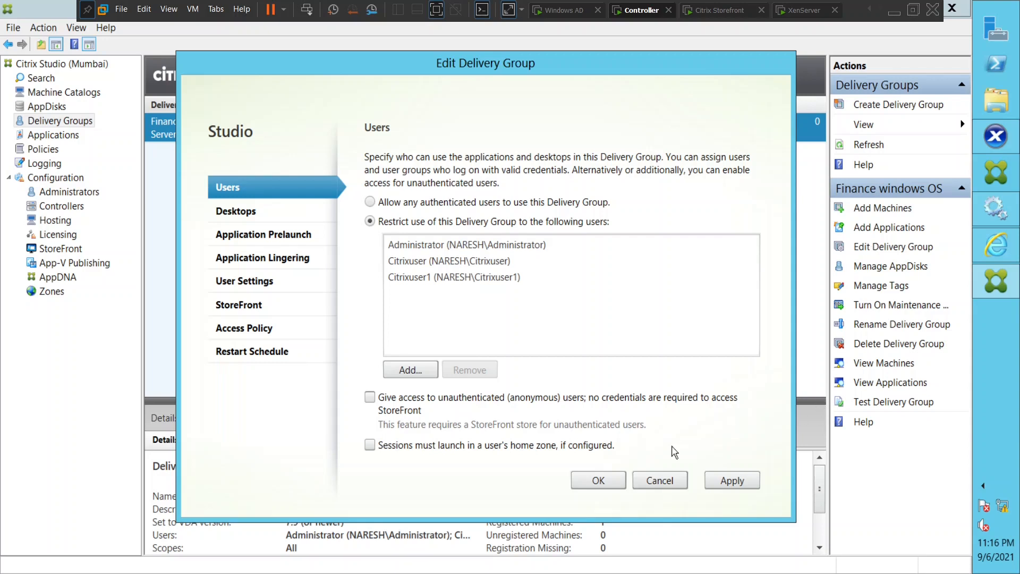
{"action": "left_click", "coordinate": [660, 481]}
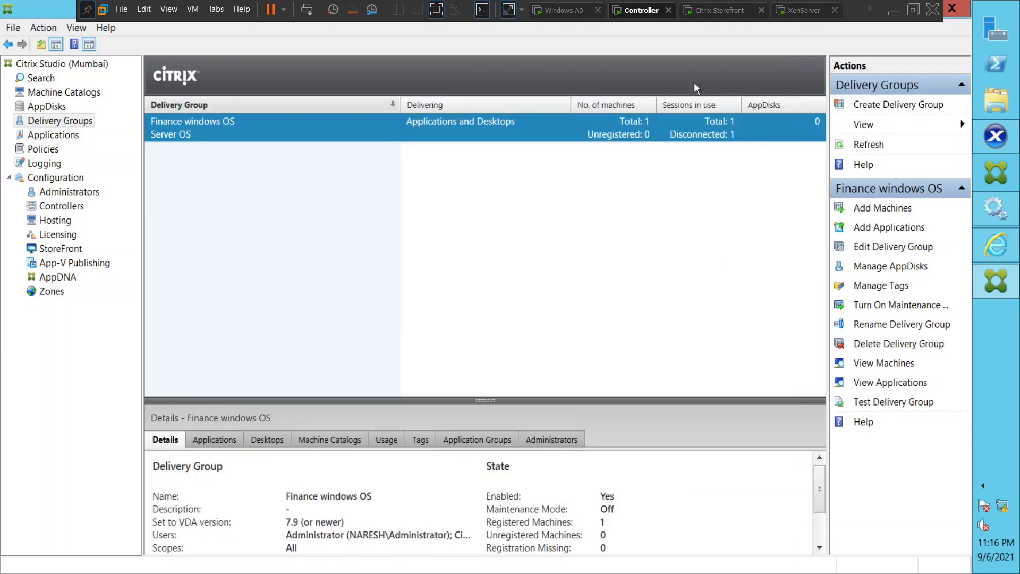
Launch Remote Desktop Connection (mstsc) on the StoreFront server, then return to Citrix Studio.
{"action": "left_click", "coordinate": [716, 16]}
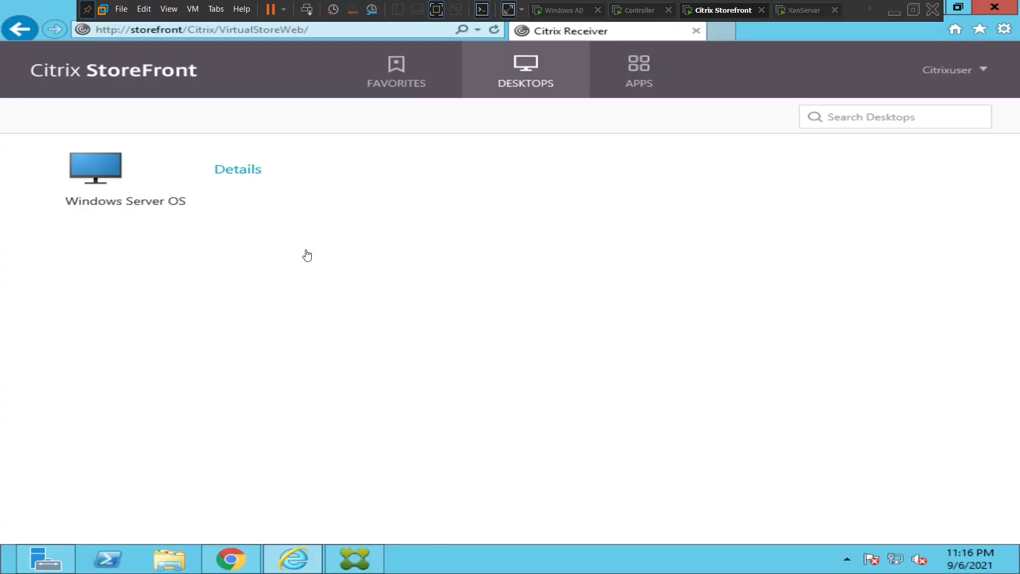
{"action": "left_click", "coordinate": [529, 296]}
{"action": "mouse_move", "coordinate": [1018, 568]}
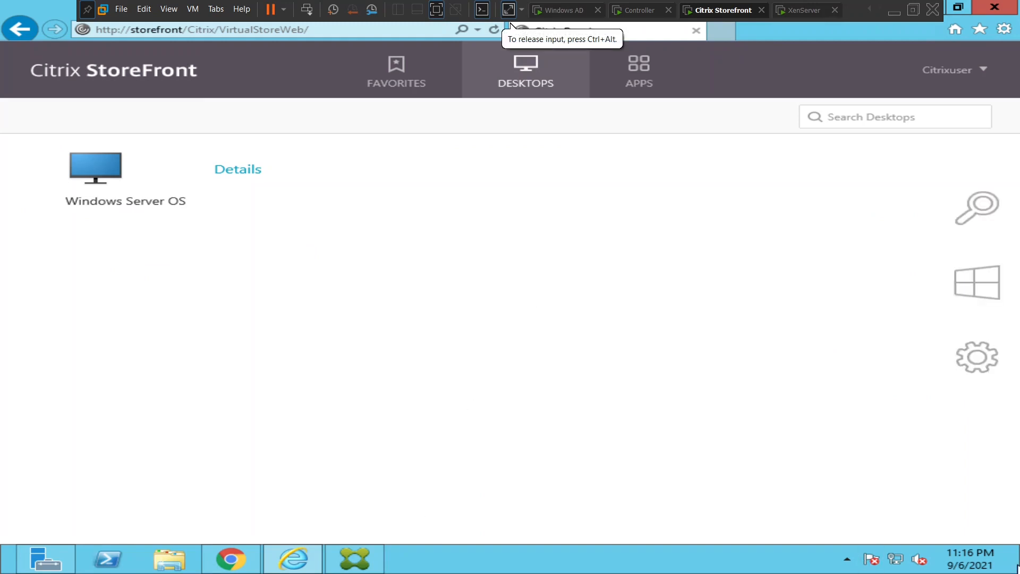
{"action": "left_click", "coordinate": [983, 207]}
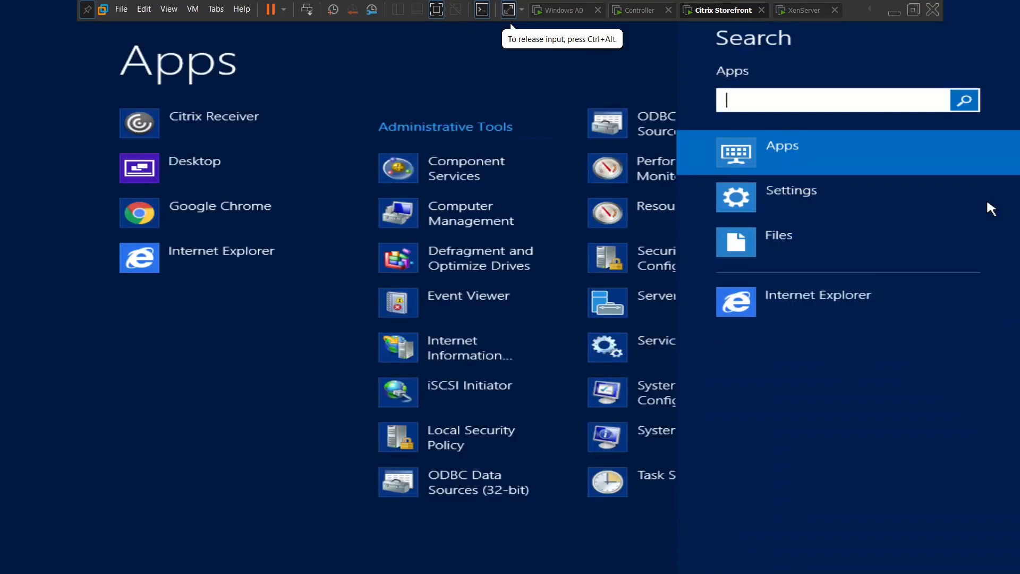
{"action": "type", "text": "mstsc"}
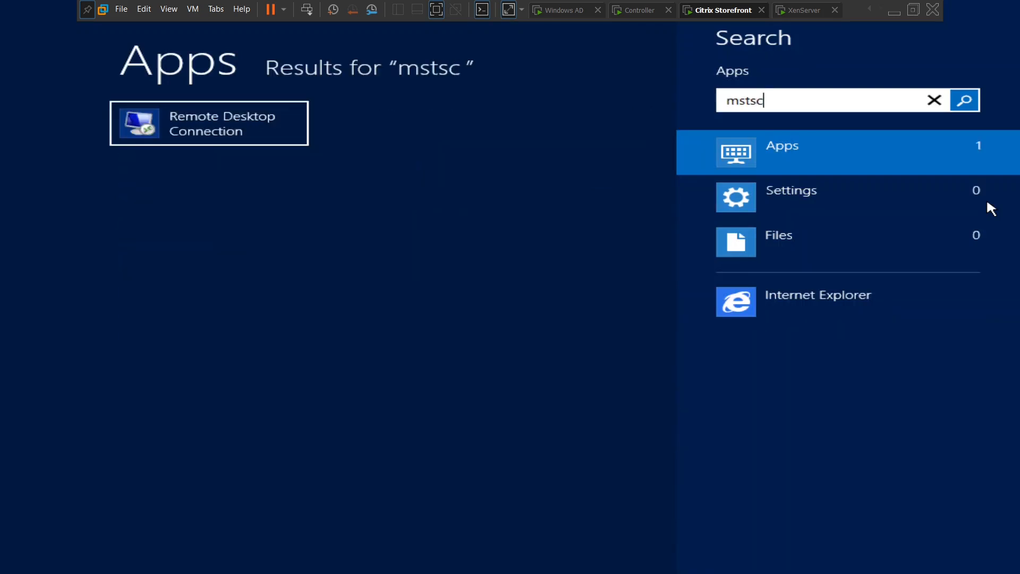
{"action": "left_click", "coordinate": [280, 140]}
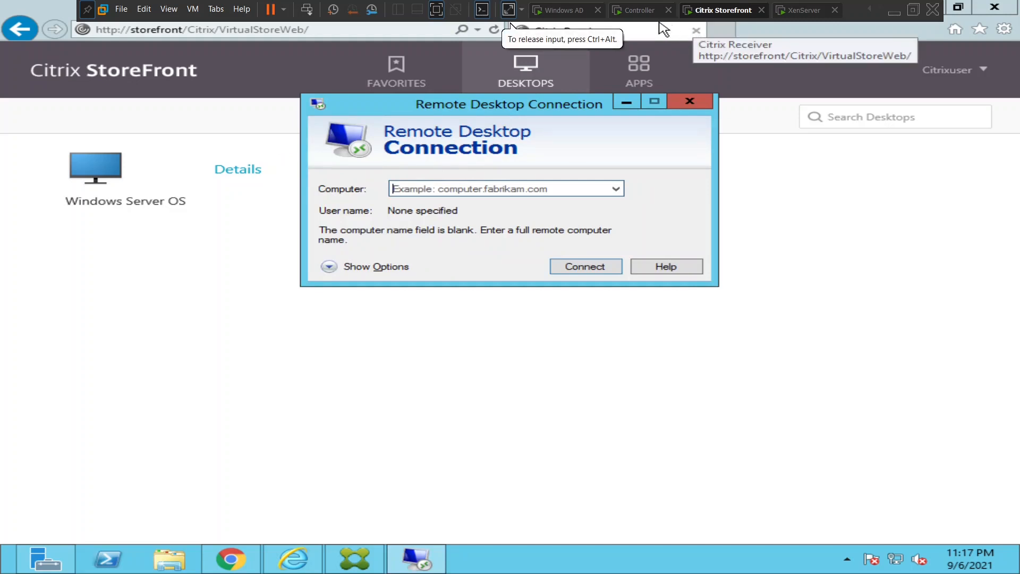
{"action": "left_click", "coordinate": [634, 11]}
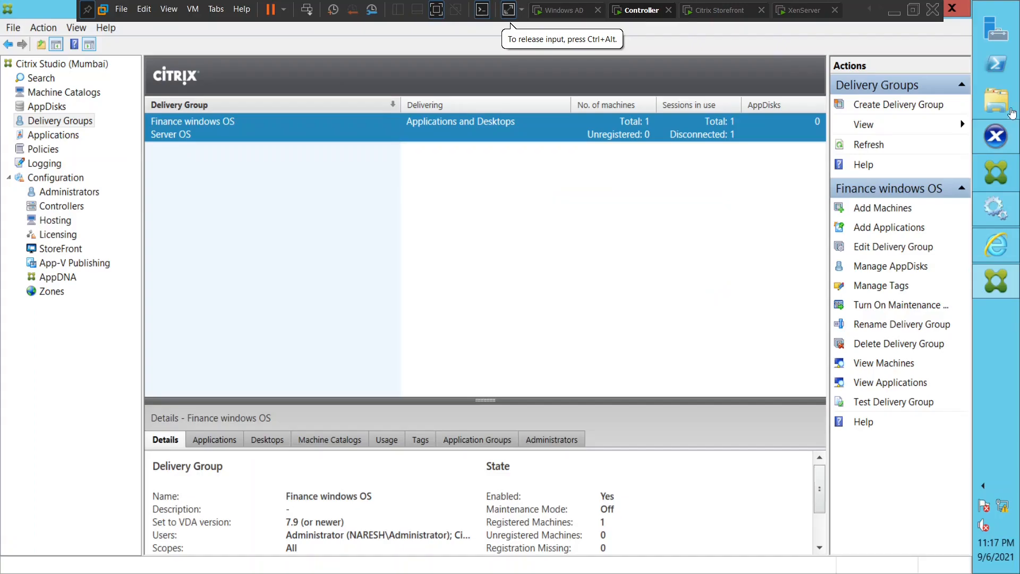
Review VDI03's General, Memory and Networking tabs, then show its console with XenCenter maximized.
{"action": "left_click", "coordinate": [997, 137]}
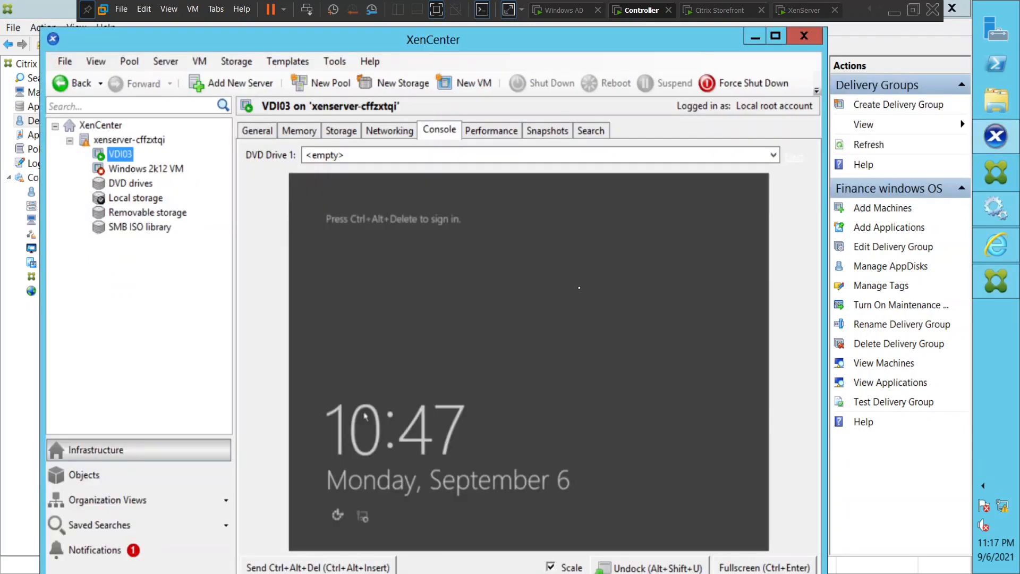
{"action": "left_click", "coordinate": [260, 133]}
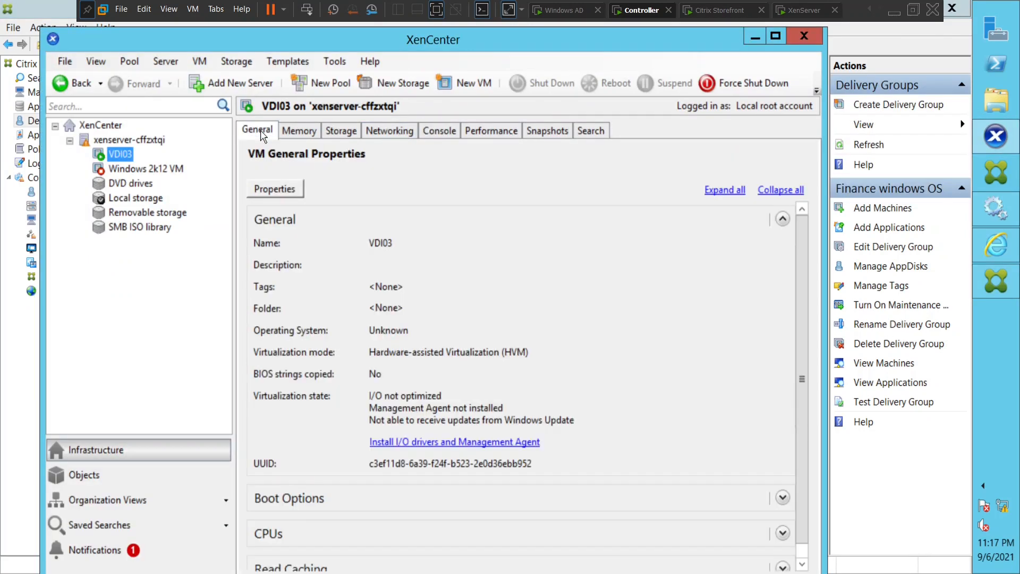
{"action": "left_click", "coordinate": [298, 131]}
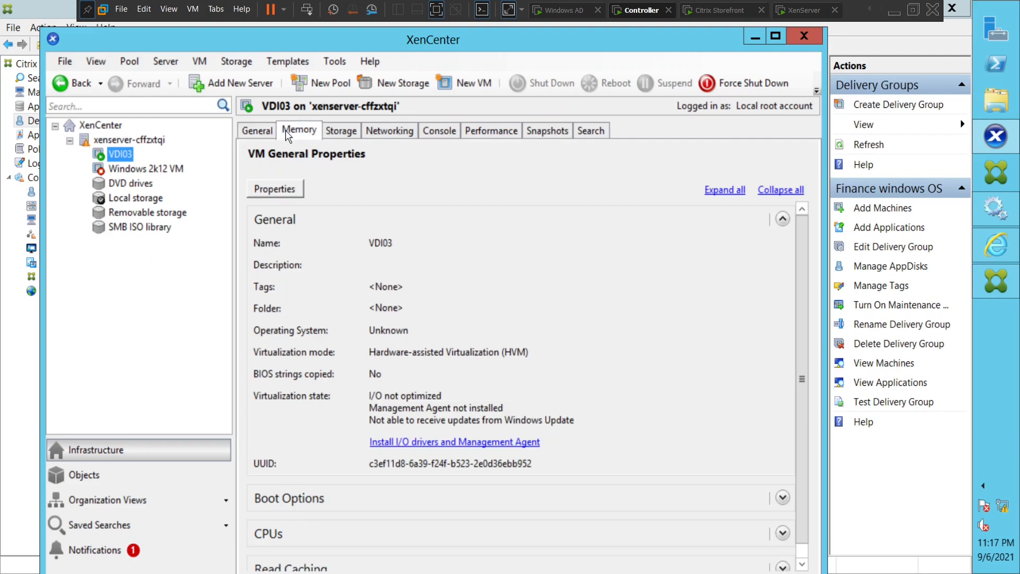
{"action": "left_click", "coordinate": [386, 133]}
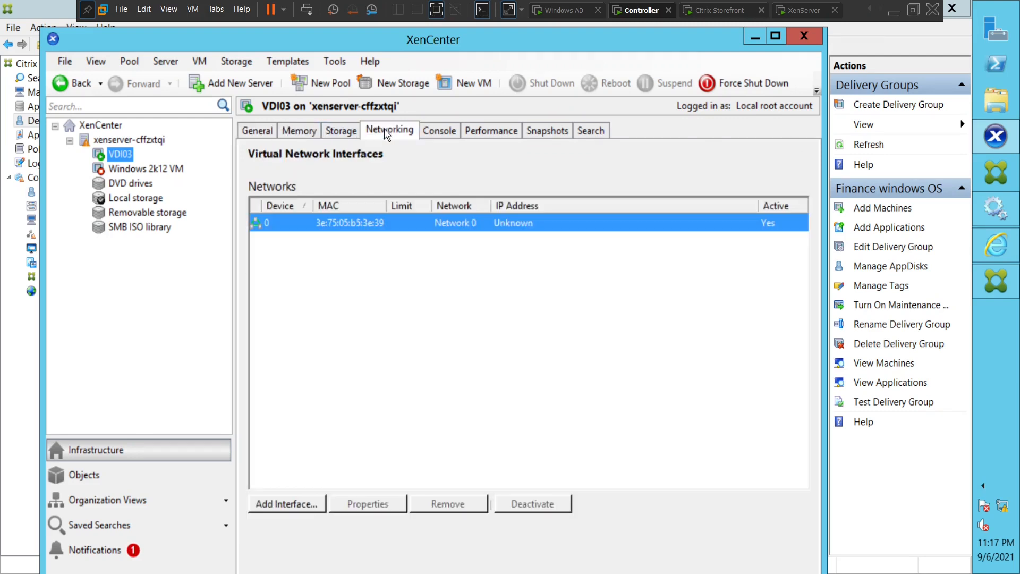
{"action": "left_click", "coordinate": [442, 134]}
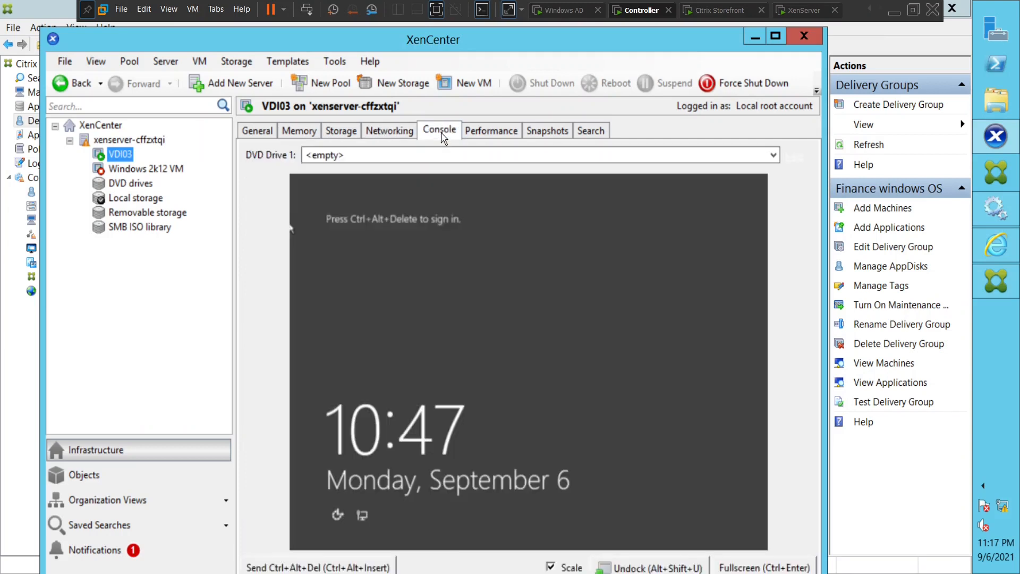
{"action": "left_click", "coordinate": [776, 36]}
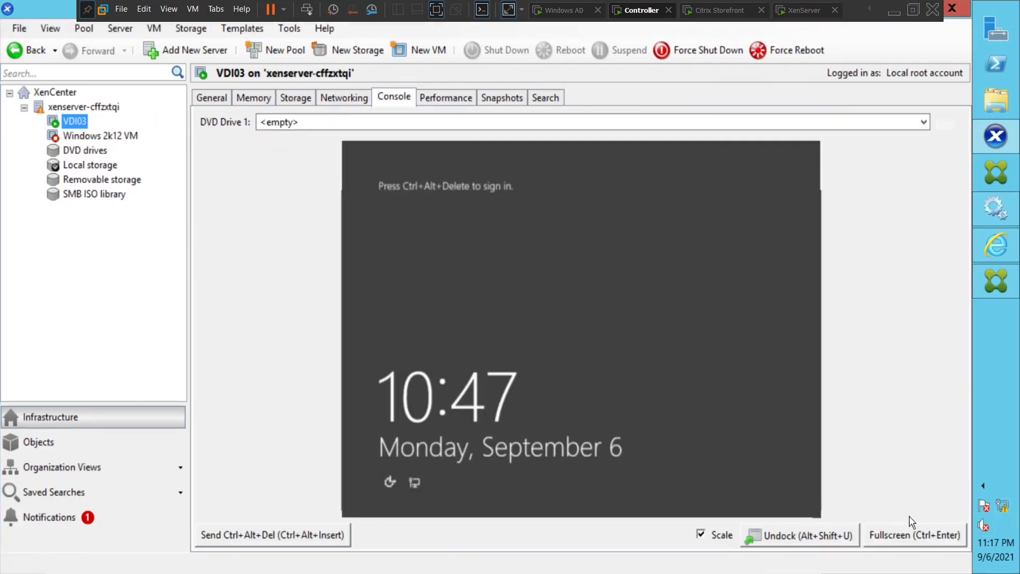
Send Ctrl+Alt+Del to VDI03 and sign in with the domain administrator account and password.
{"action": "left_click", "coordinate": [307, 535]}
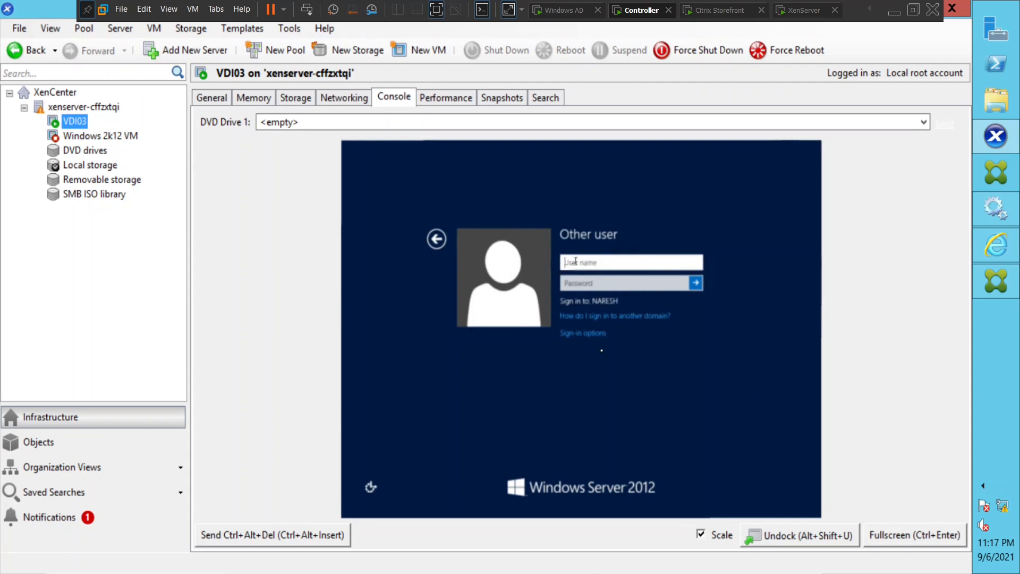
{"action": "type", "text": "naresh.com\\administrator"}
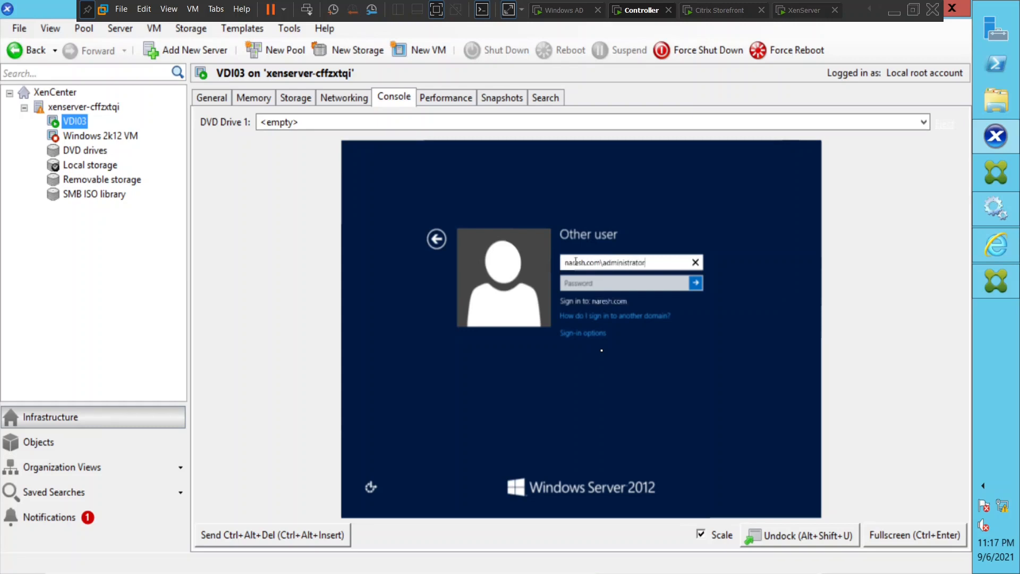
{"action": "key", "text": "Tab"}
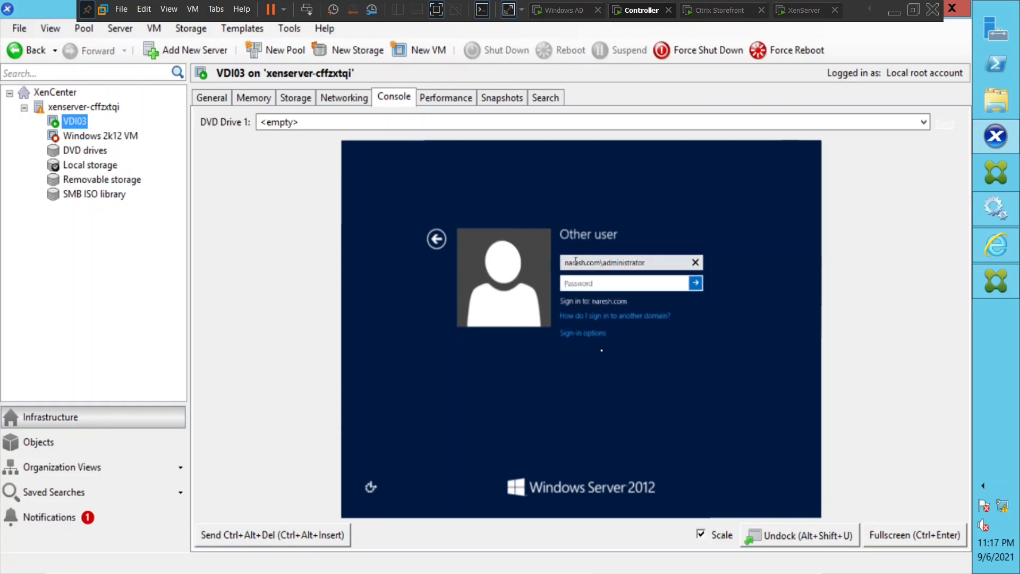
{"action": "type", "text": "**************"}
{"action": "key", "text": "Return"}
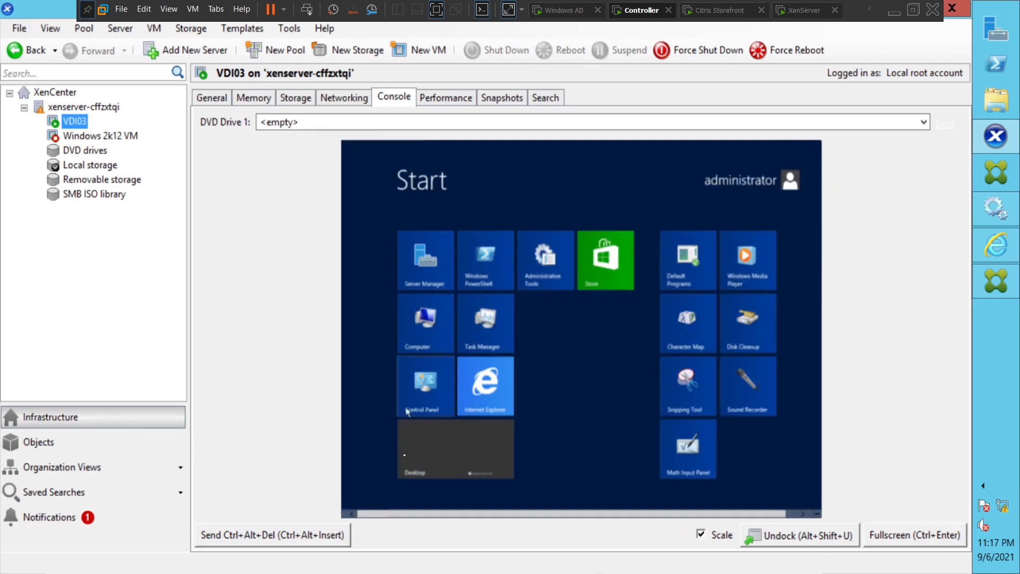
Open VDI03's desktop and cancel the Shutdown Event Tracker dialog.
{"action": "left_click", "coordinate": [438, 436]}
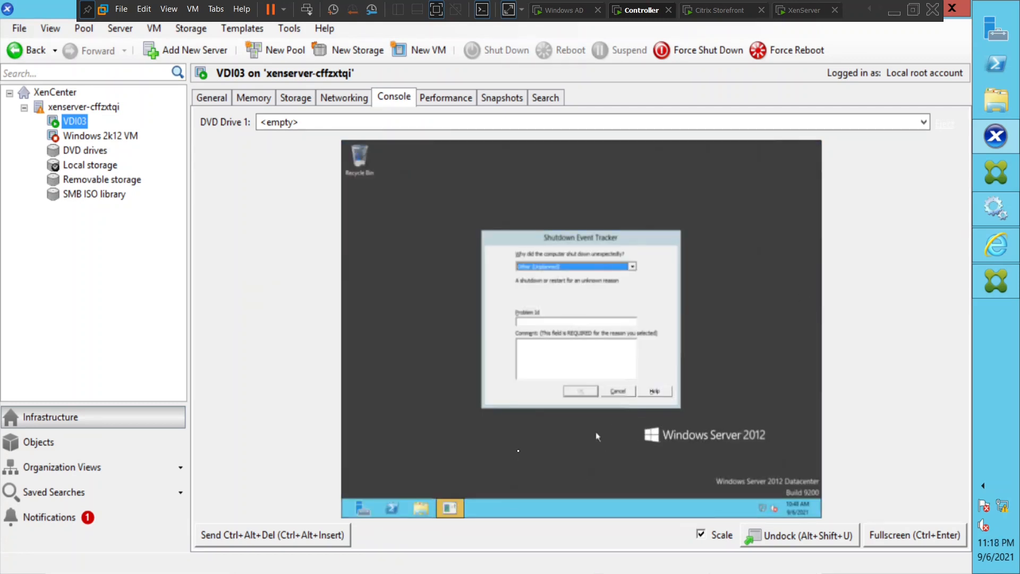
{"action": "left_click", "coordinate": [620, 392]}
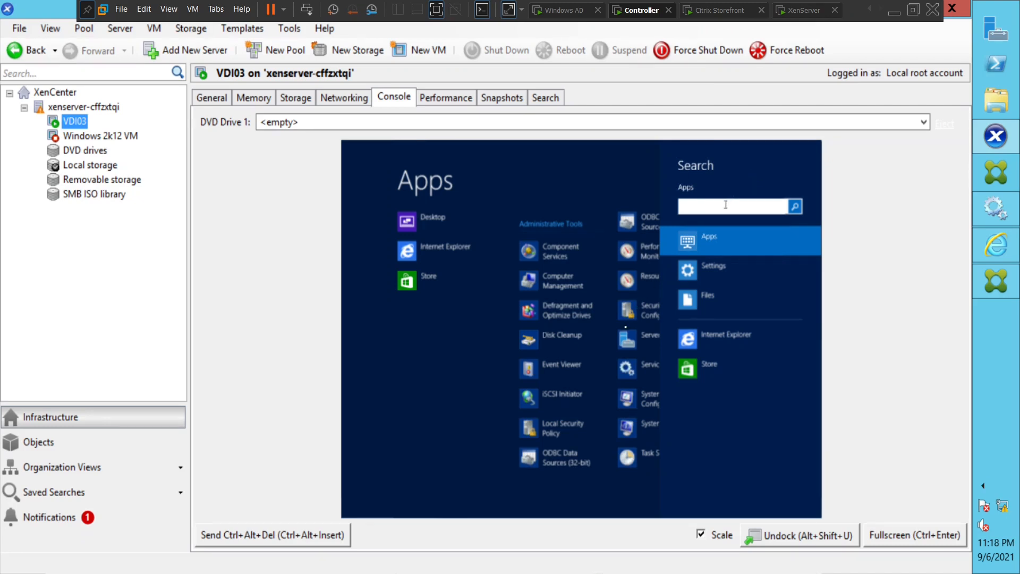
Run ipconfig in a Command Prompt on VDI03 to find its address, 192.168.160.137.
{"action": "type", "text": "cmd"}
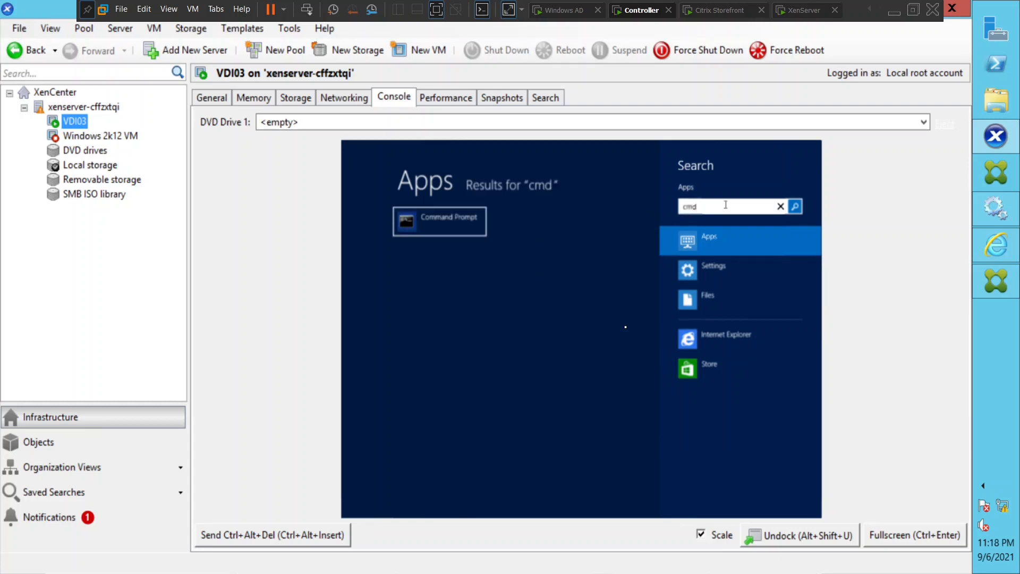
{"action": "left_click", "coordinate": [437, 223]}
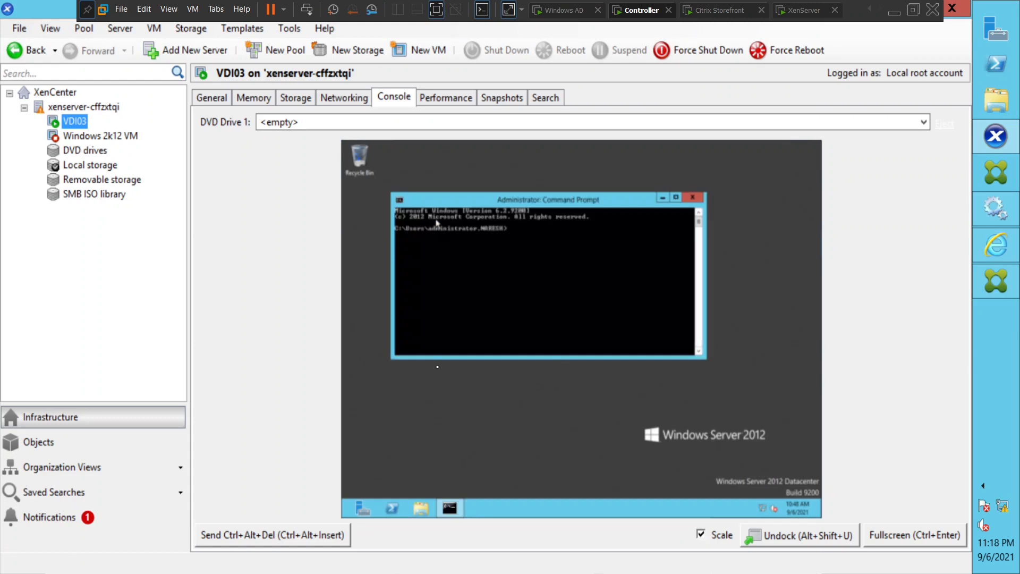
{"action": "type", "text": "ipconfig"}
{"action": "key", "text": "Return"}
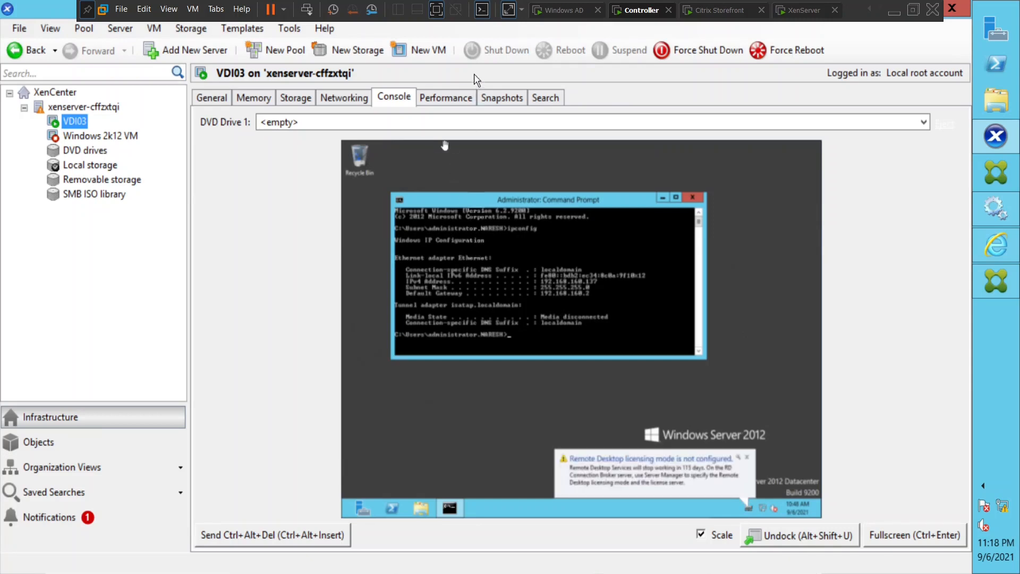
Restore full screen for VMware and the VDI03 console, then switch to the Citrix Storefront VM.
{"action": "left_click", "coordinate": [436, 9]}
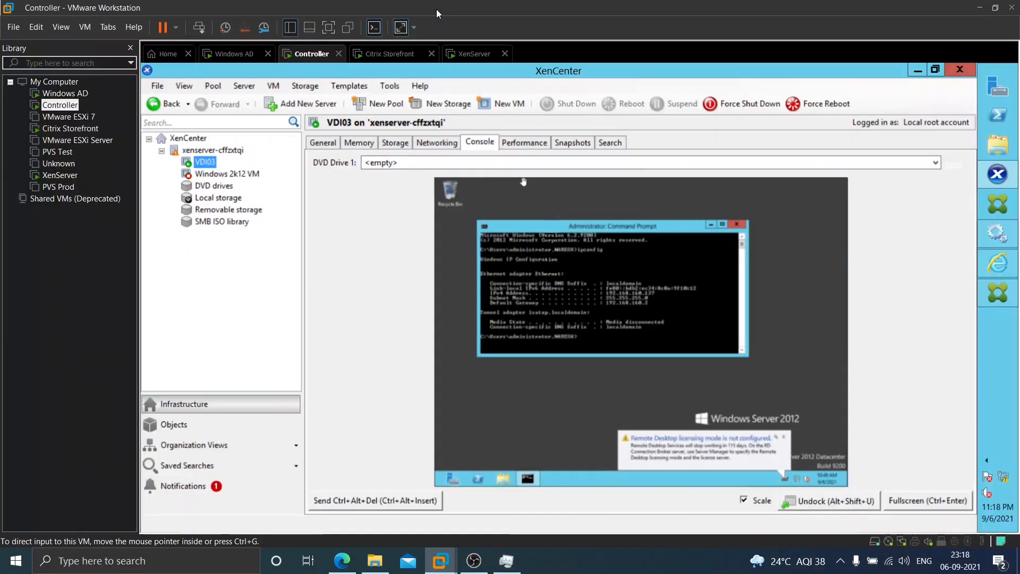
{"action": "left_click", "coordinate": [329, 27]}
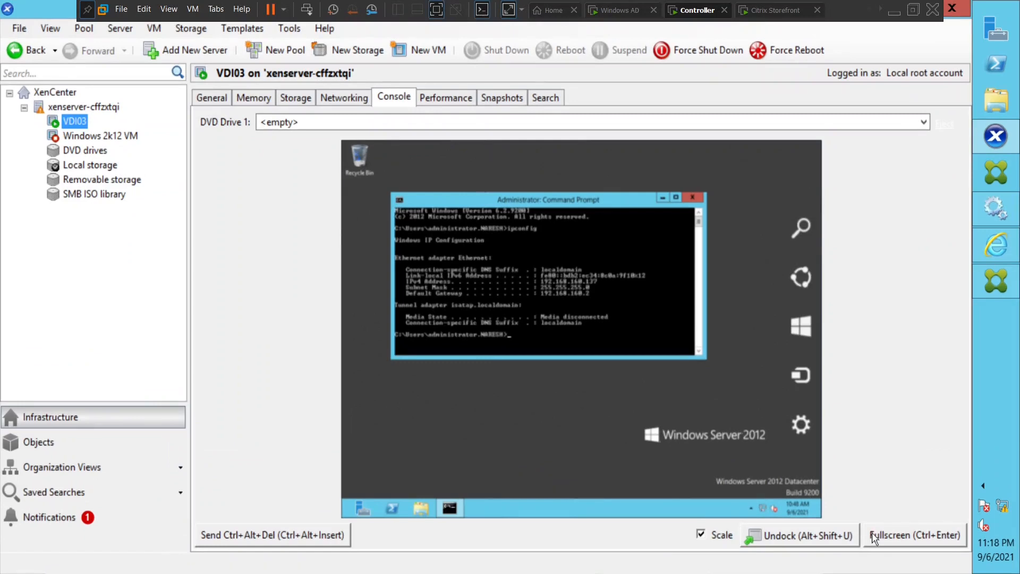
{"action": "left_click", "coordinate": [896, 542]}
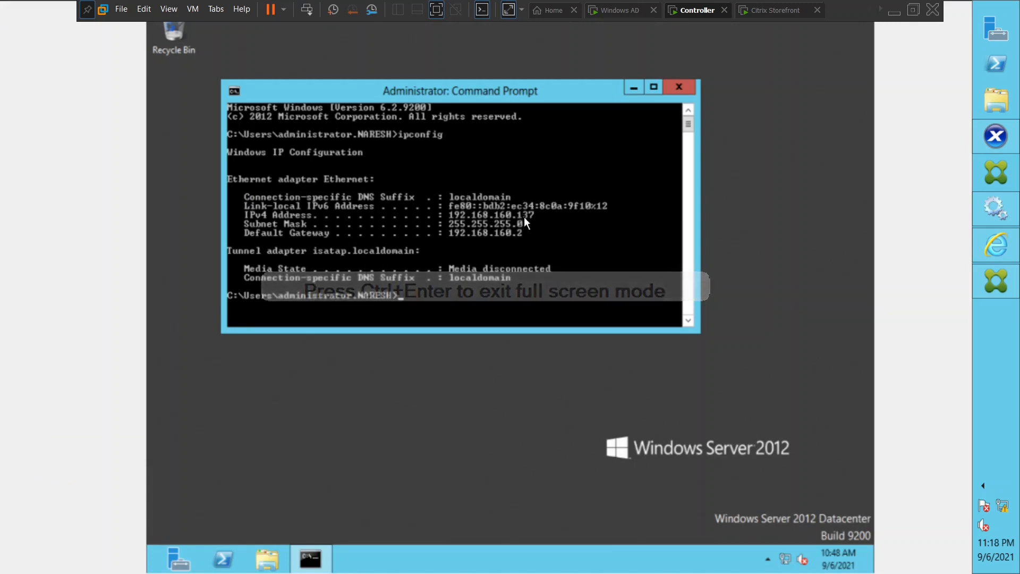
{"action": "left_click", "coordinate": [763, 11]}
Connect Remote Desktop to 192.168.160.137 and submit the domain administrator's password.
{"action": "left_click", "coordinate": [466, 188]}
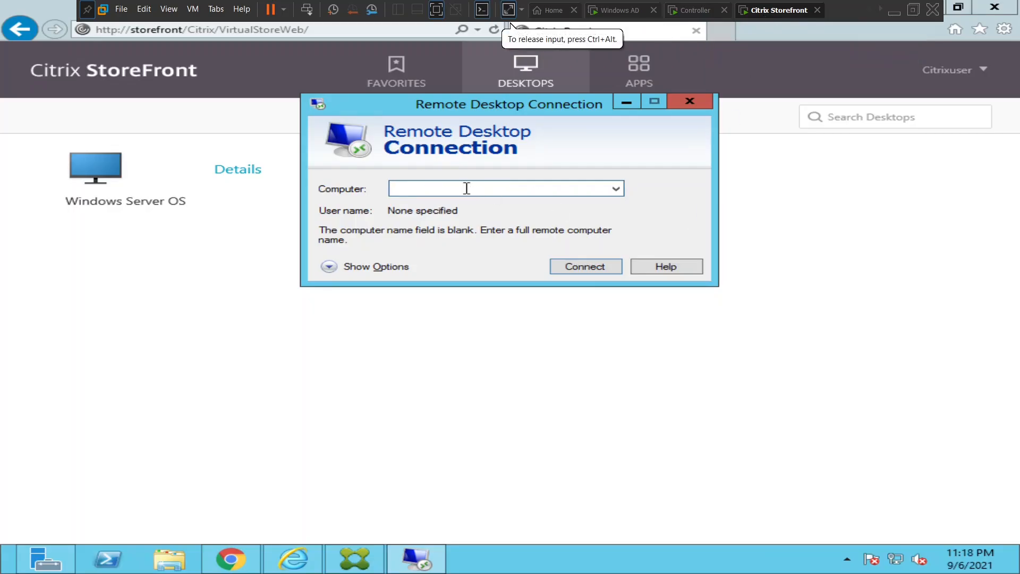
{"action": "type", "text": "192.168.1"}
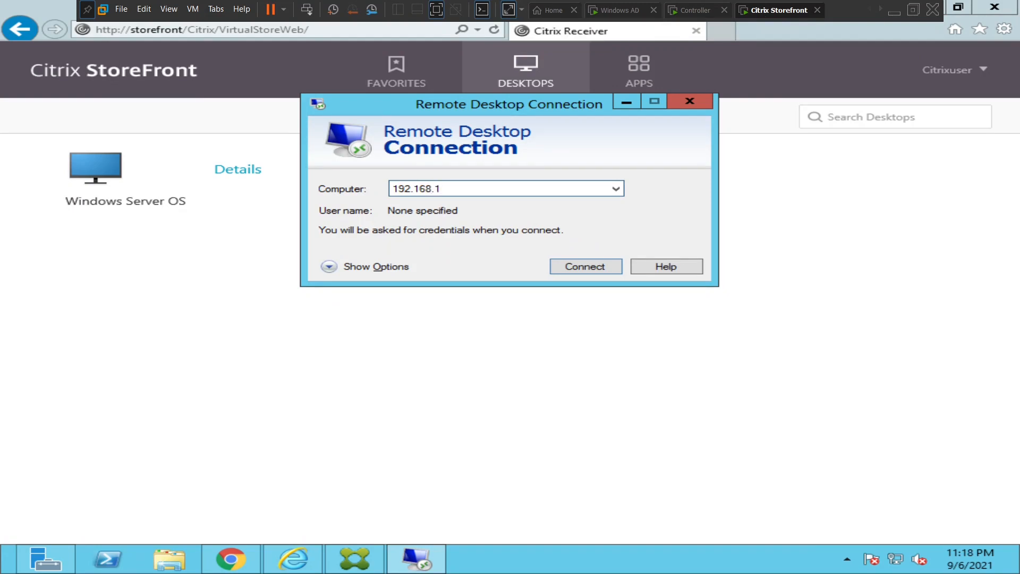
{"action": "type", "text": "60.137"}
{"action": "key", "text": "Return"}
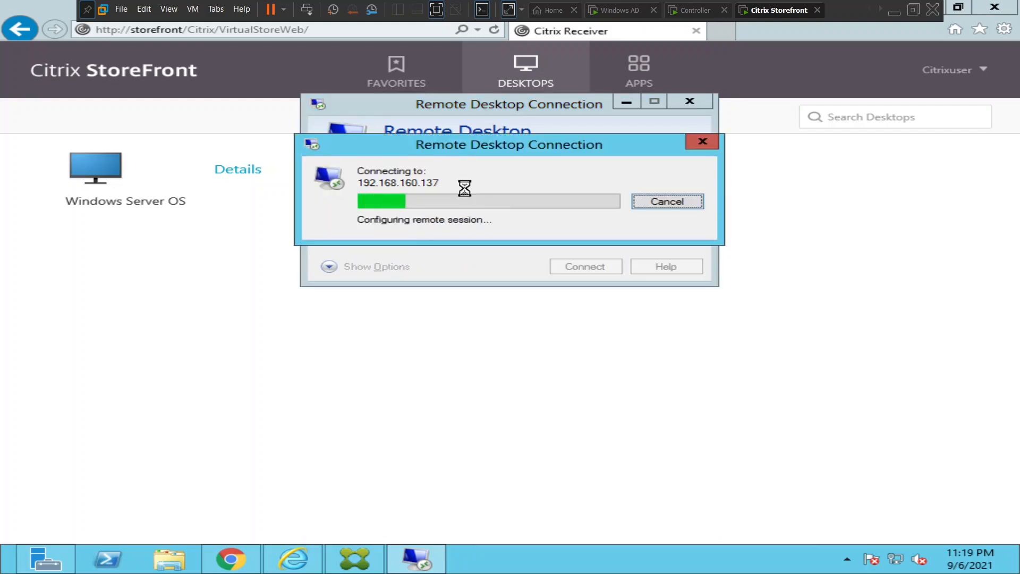
{"action": "type", "text": "******"}
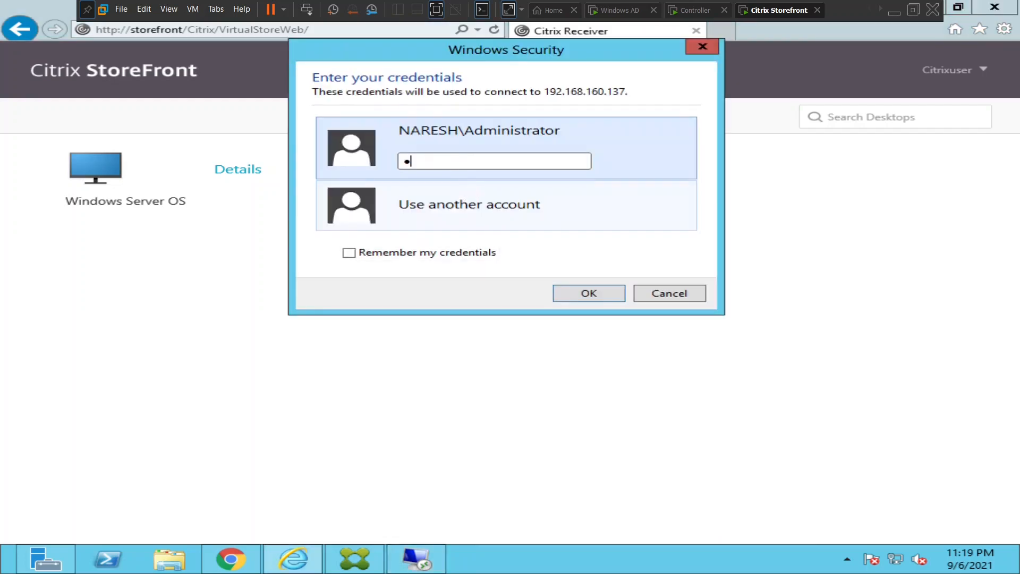
{"action": "type", "text": "********"}
{"action": "key", "text": "Return"}
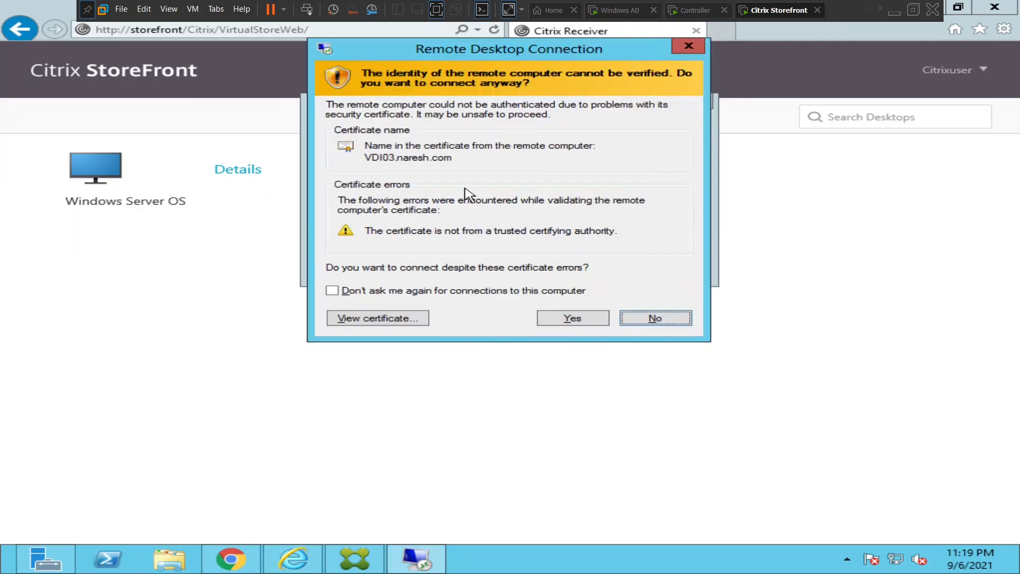
Accept VDI03's untrusted certificate to open the session, then minimize the Command Prompt window.
{"action": "left_click", "coordinate": [568, 319]}
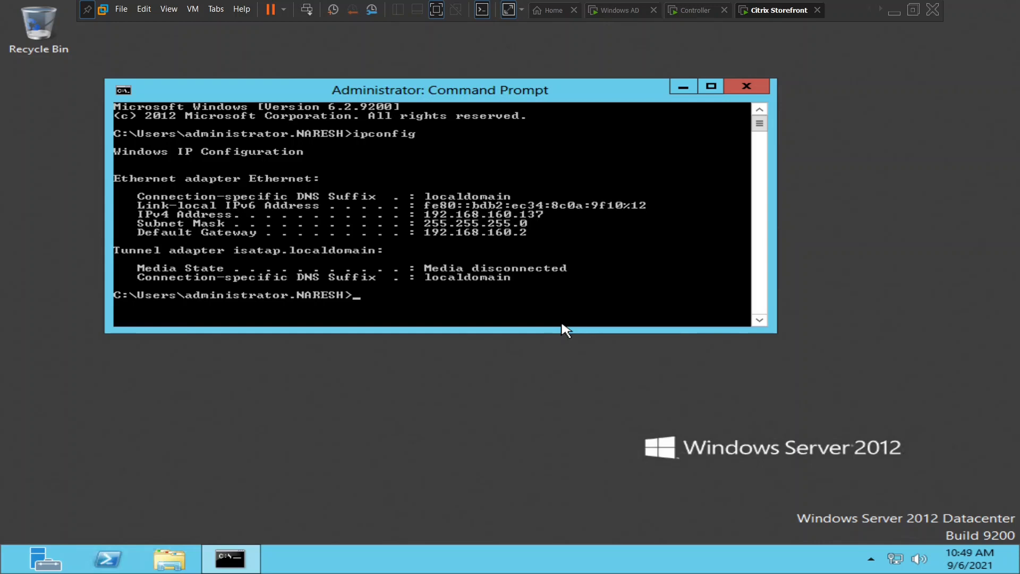
{"action": "left_click", "coordinate": [684, 85]}
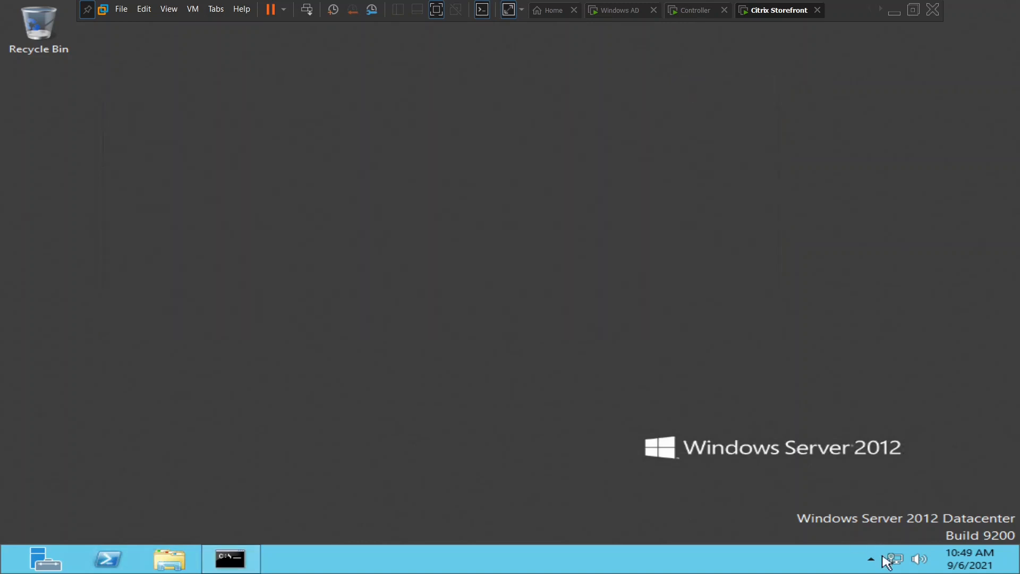
Search the apps for 'services' and launch the Services console on VDI03.
{"action": "mouse_move", "coordinate": [1018, 572]}
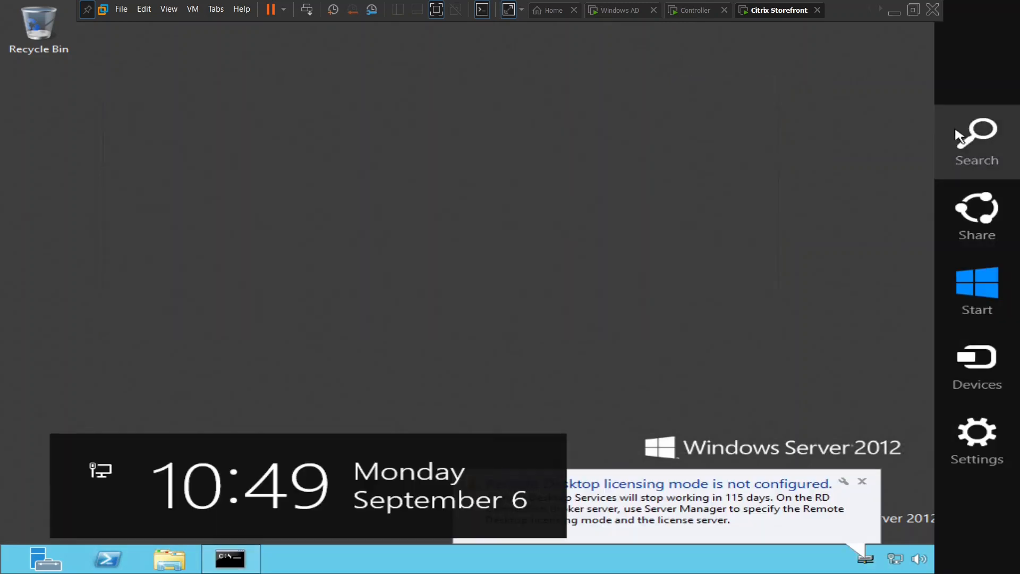
{"action": "left_click", "coordinate": [971, 137]}
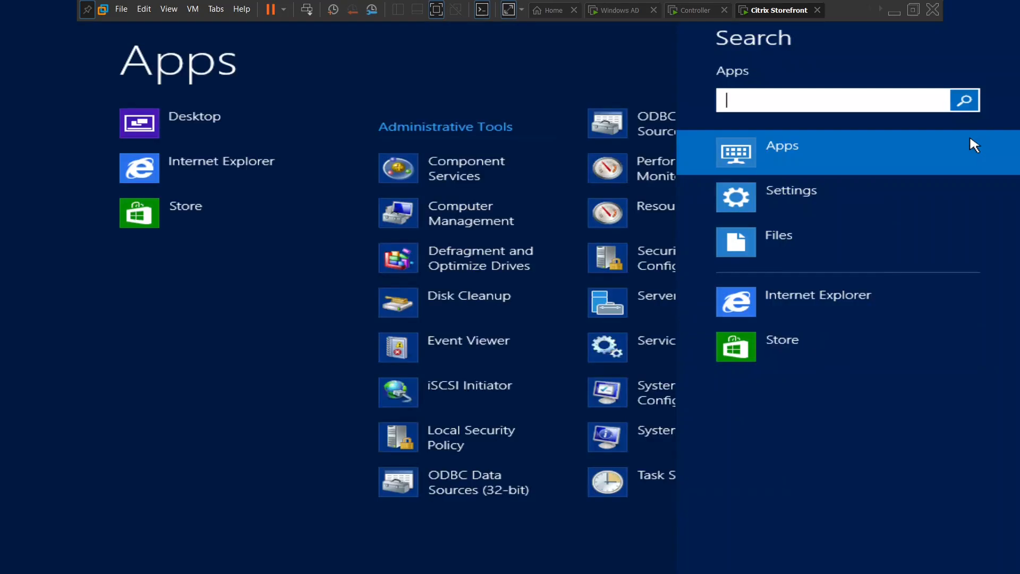
{"action": "type", "text": "servic"}
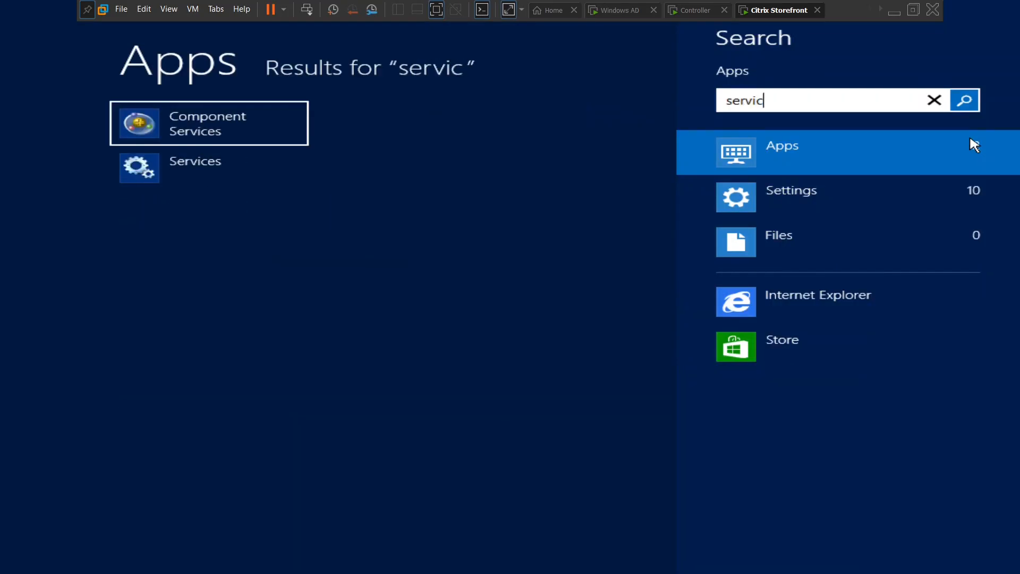
{"action": "type", "text": "es"}
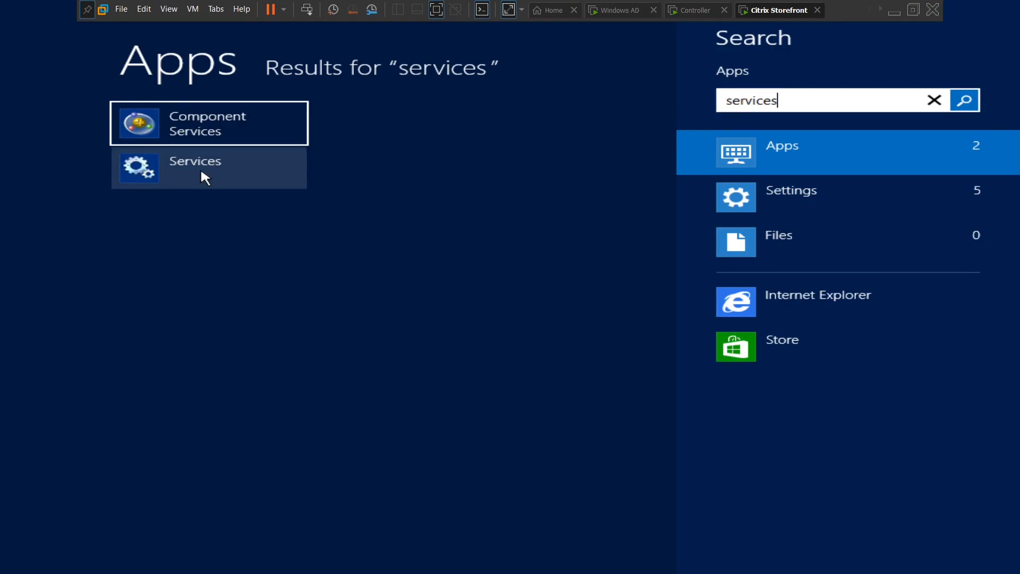
{"action": "left_click", "coordinate": [205, 177]}
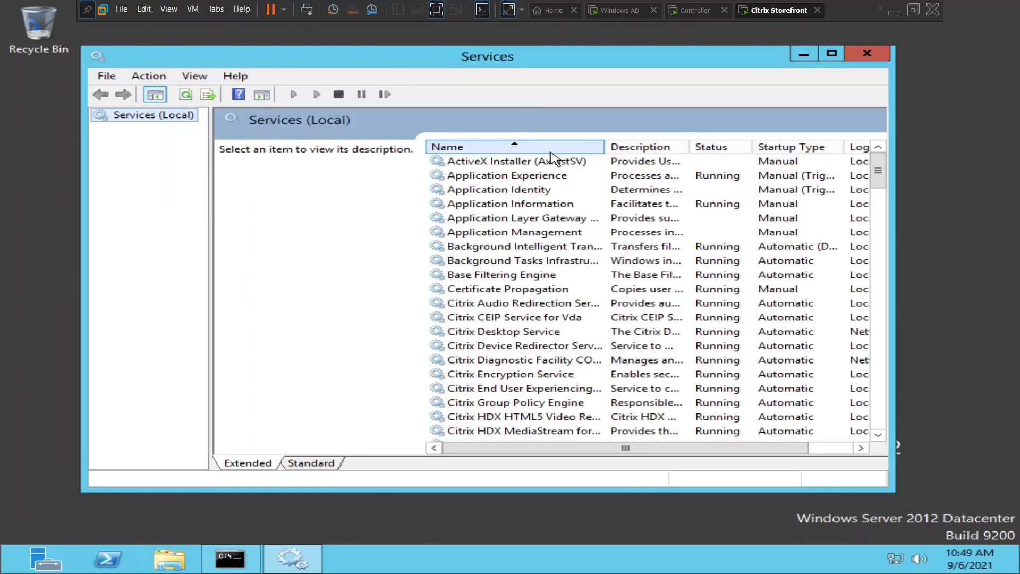
Maximize Services, sort by Startup Type, and step from Windows Remote Management to Remote Desktop Services.
{"action": "left_click", "coordinate": [831, 54]}
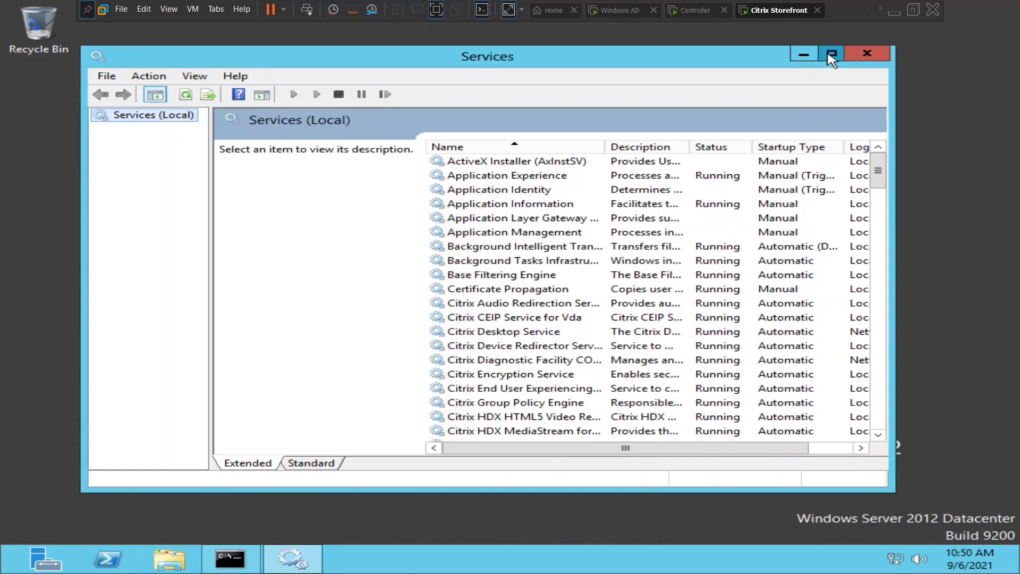
{"action": "left_click", "coordinate": [693, 99]}
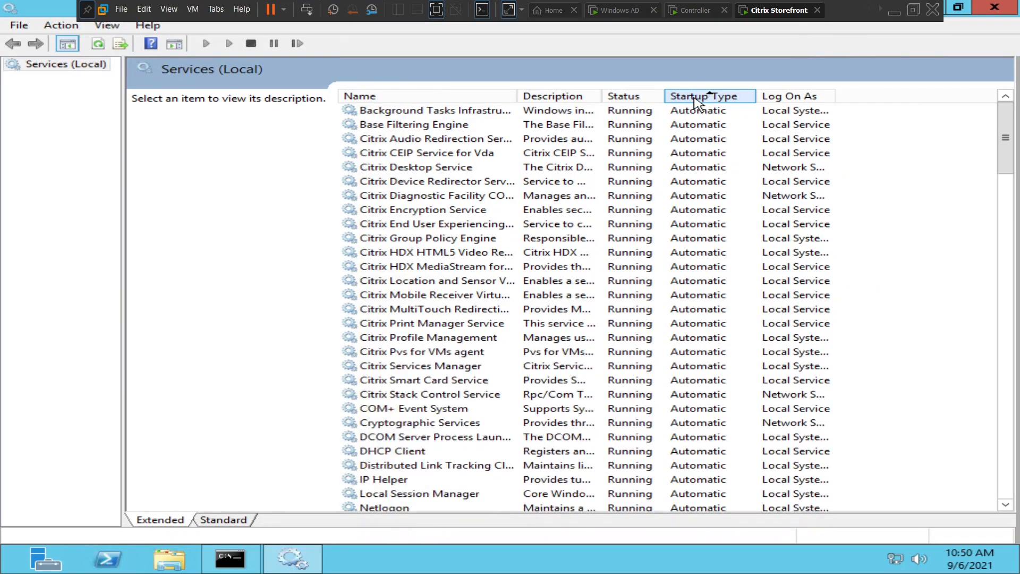
{"action": "left_click_drag", "start_coordinate": [1008, 134], "coordinate": [1006, 249]}
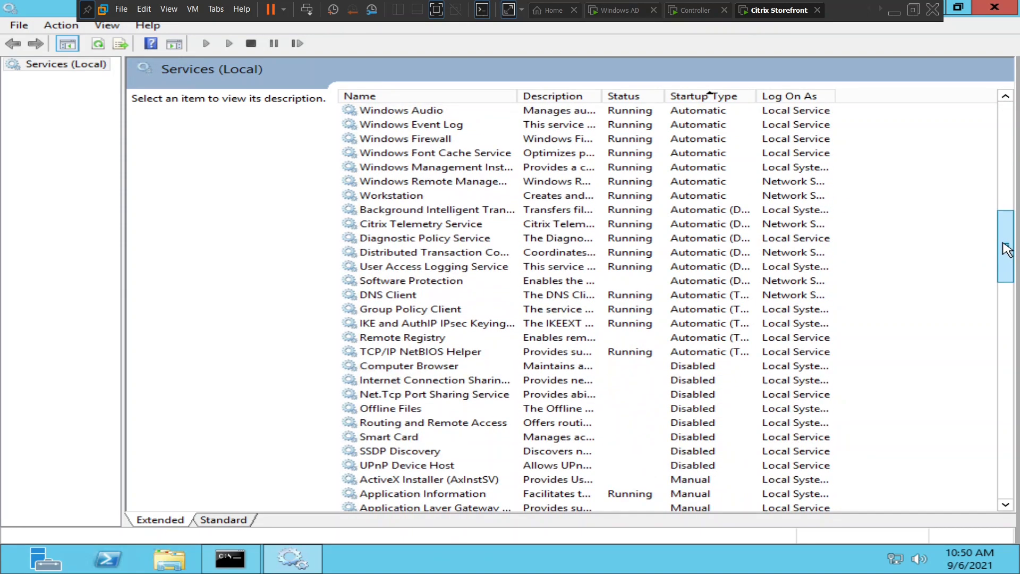
{"action": "left_click", "coordinate": [443, 185]}
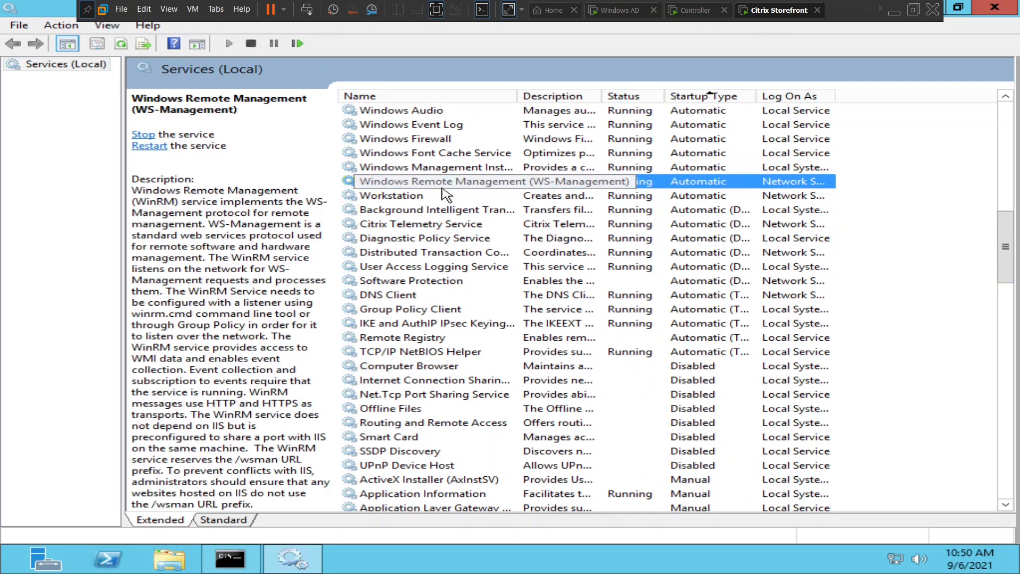
{"action": "key", "text": "r"}
{"action": "key", "text": "r"}
{"action": "key", "text": "r"}
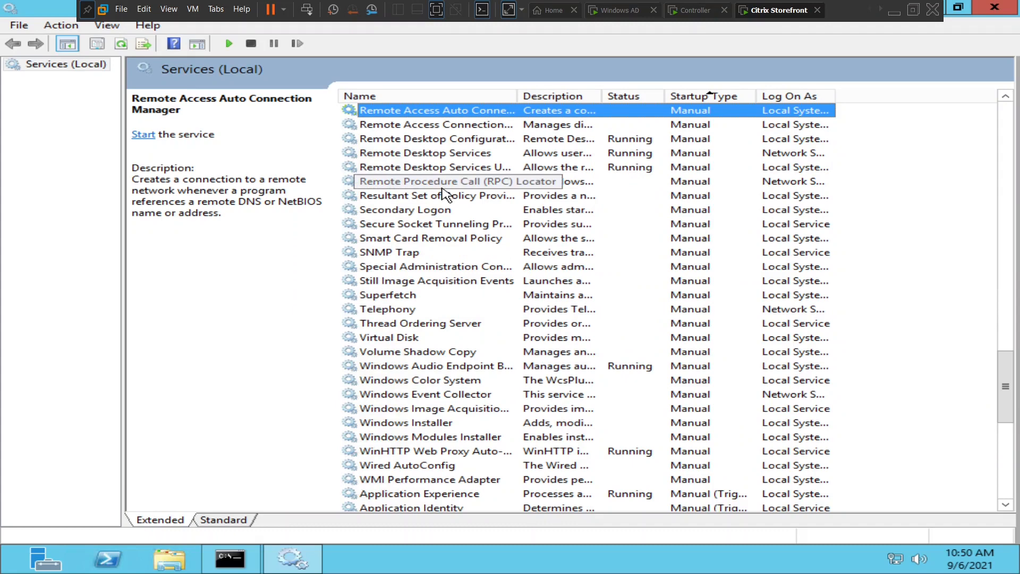
{"action": "key", "text": "Down"}
{"action": "key", "text": "Down"}
{"action": "key", "text": "Down"}
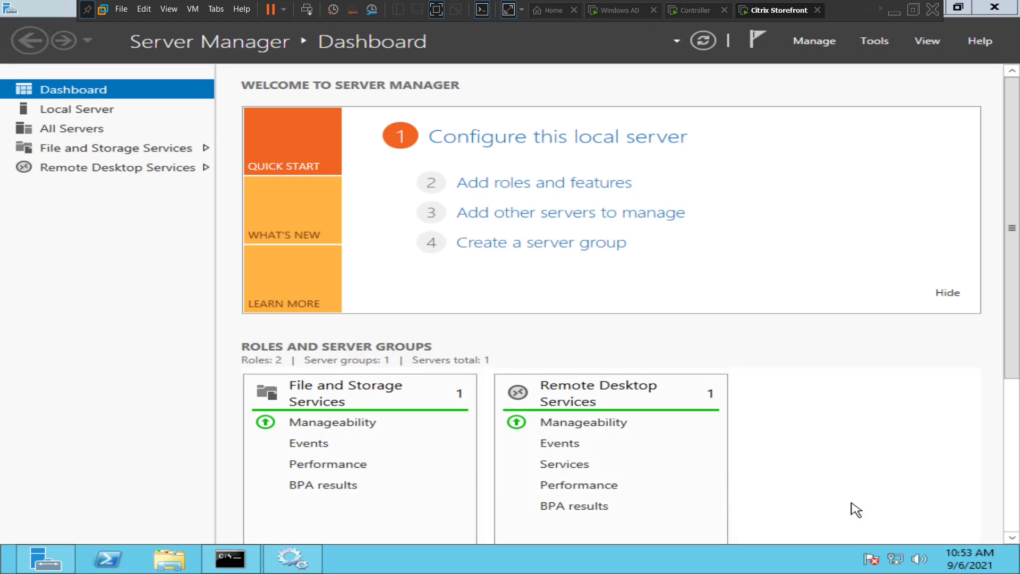
In Computer Management's Local Users and Groups, open the Remote Desktop Users group properties.
{"action": "key", "text": "super+q"}
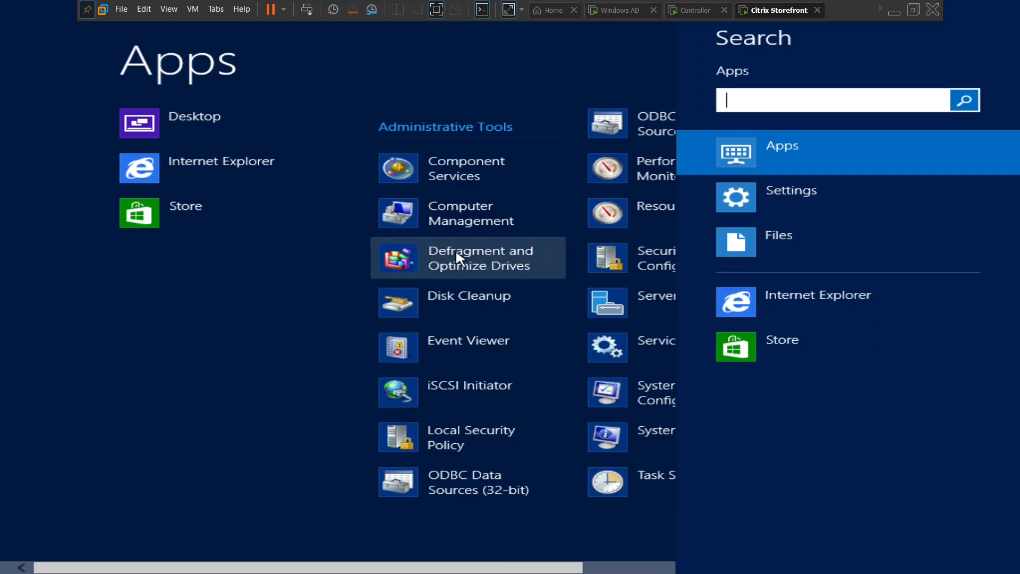
{"action": "left_click", "coordinate": [465, 215]}
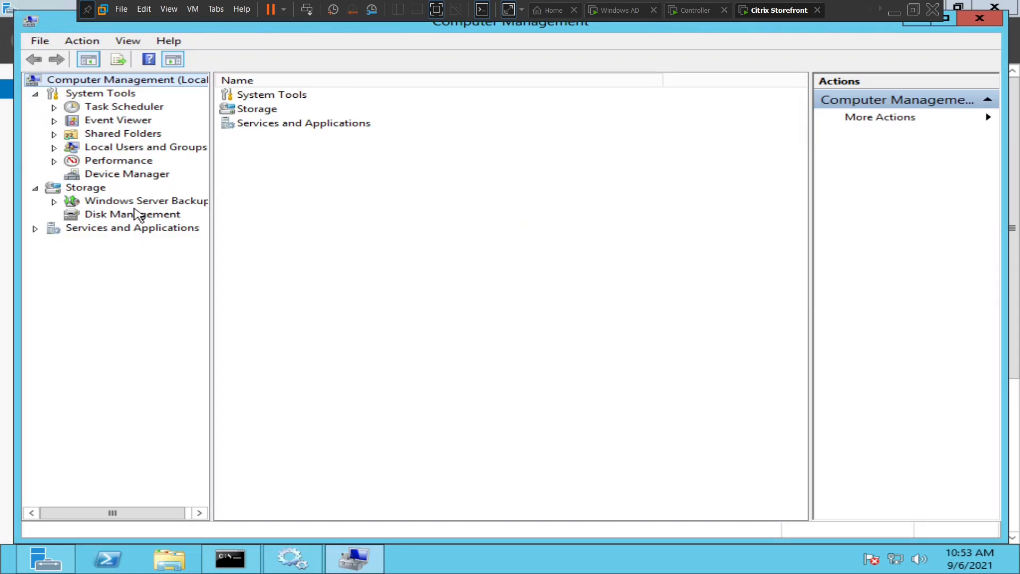
{"action": "double_click", "coordinate": [110, 149]}
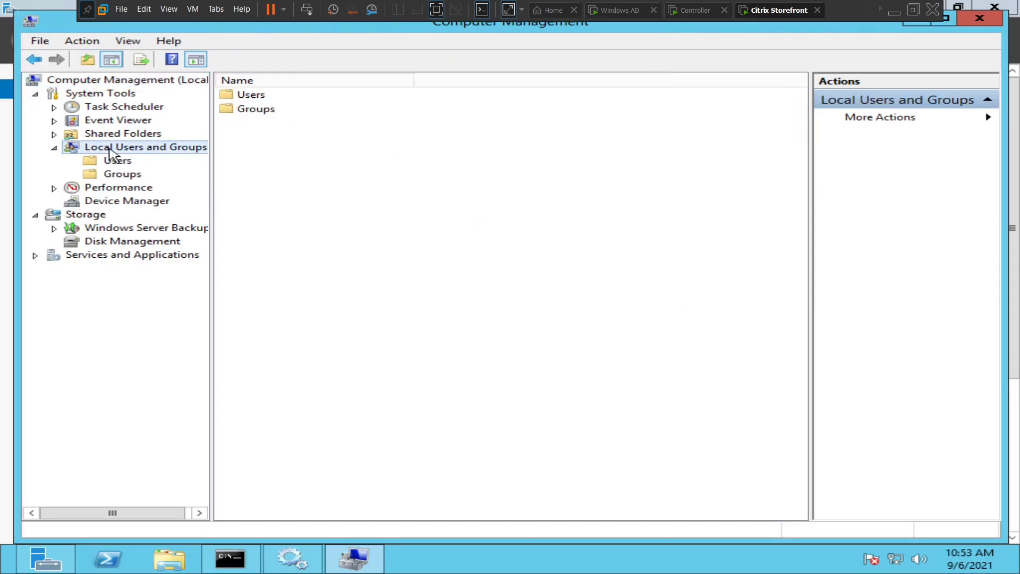
{"action": "left_click", "coordinate": [120, 179]}
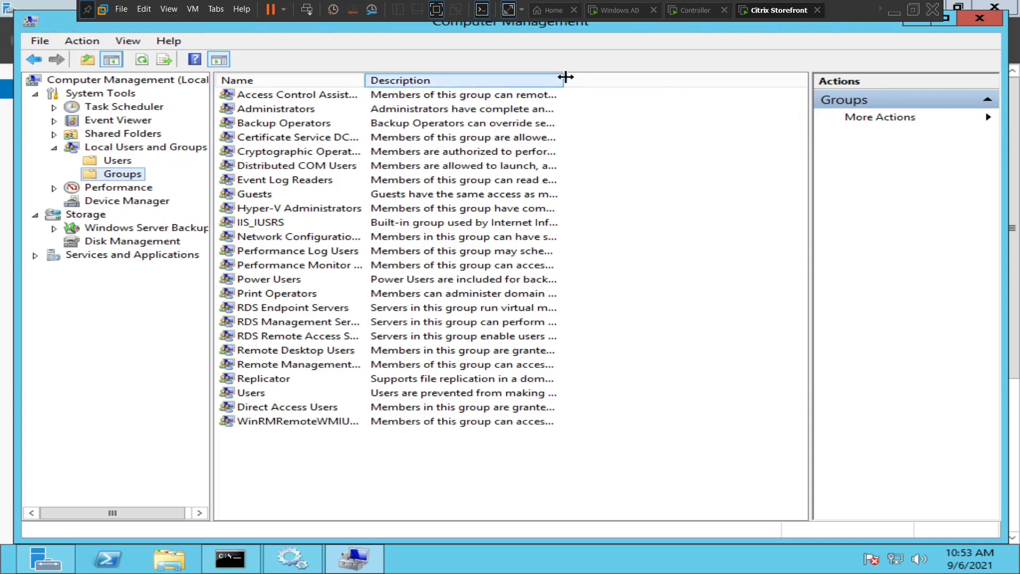
{"action": "left_click_drag", "start_coordinate": [564, 77], "coordinate": [657, 80]}
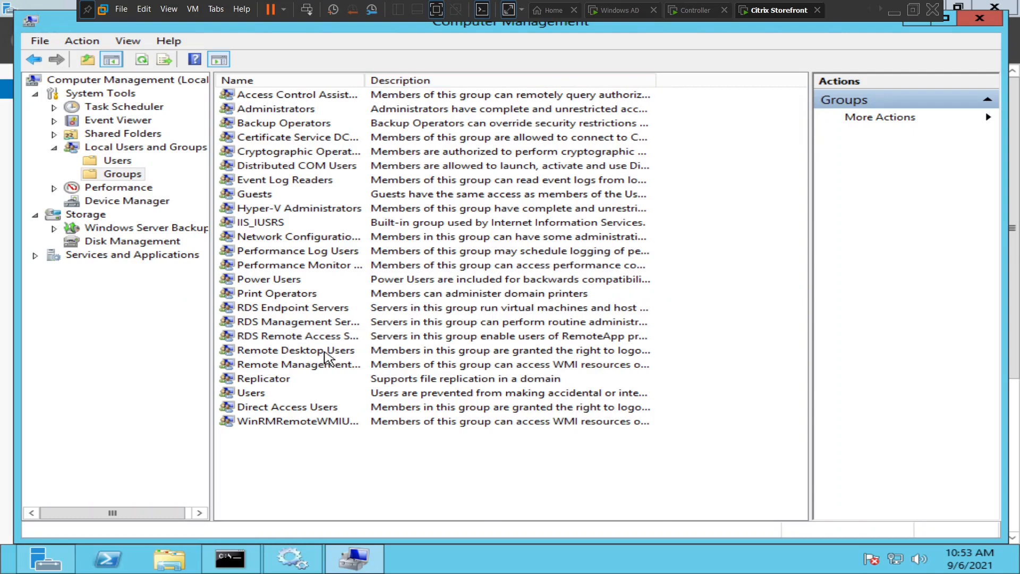
{"action": "left_click", "coordinate": [325, 351]}
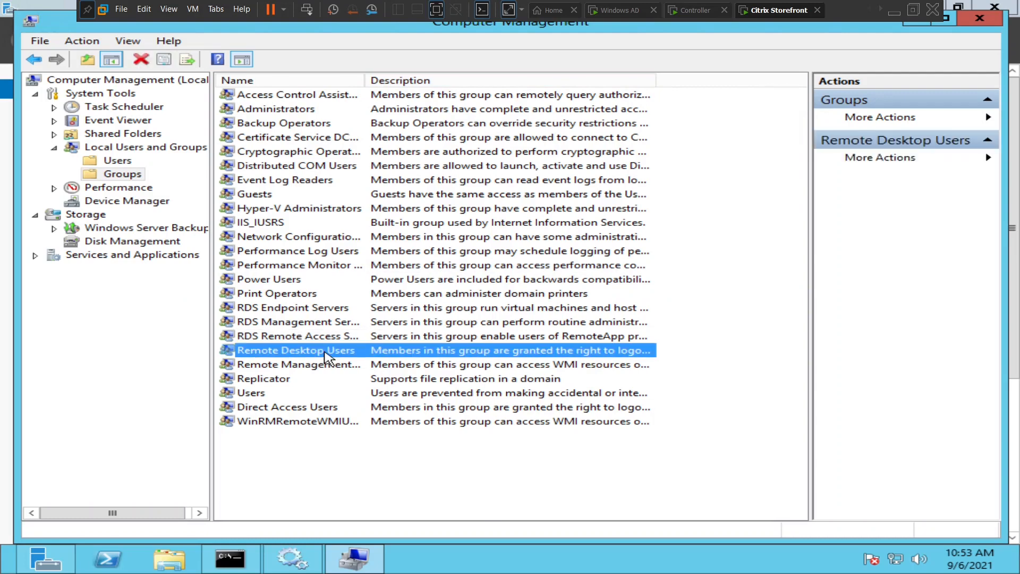
{"action": "double_click", "coordinate": [325, 352]}
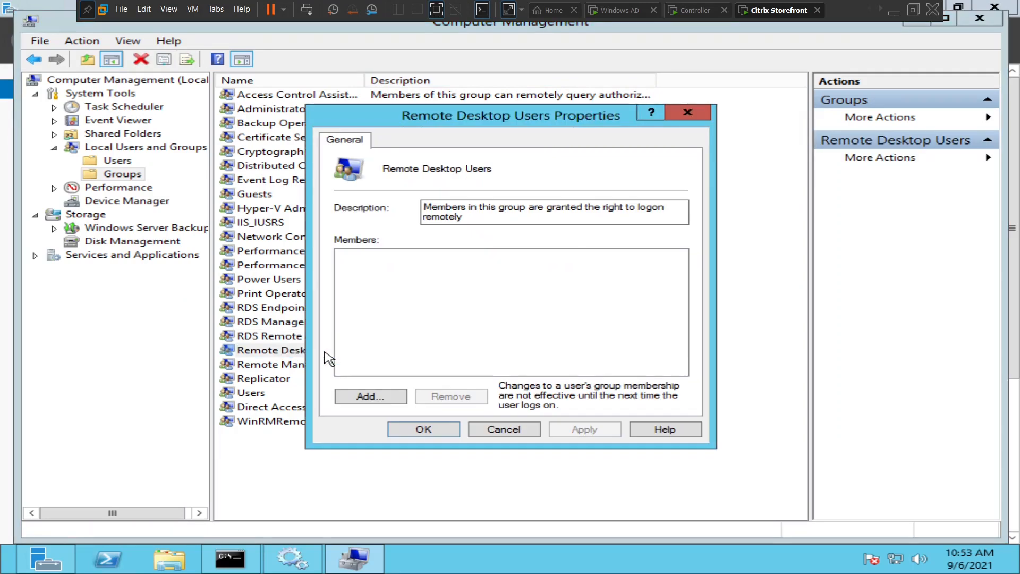
Add the first Citrix user account to the group, resolving its name against the domain.
{"action": "left_click", "coordinate": [361, 398]}
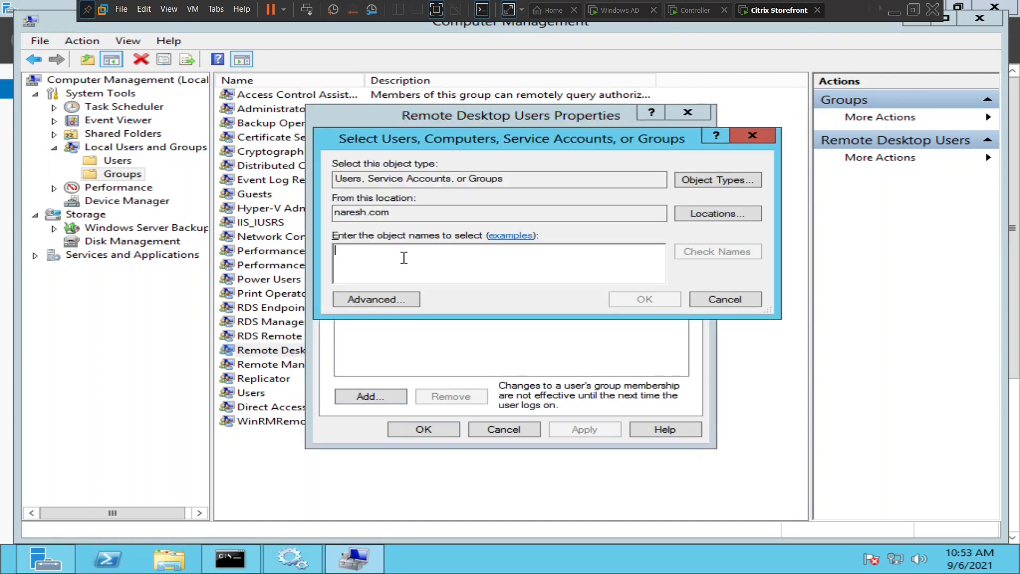
{"action": "type", "text": "citr"}
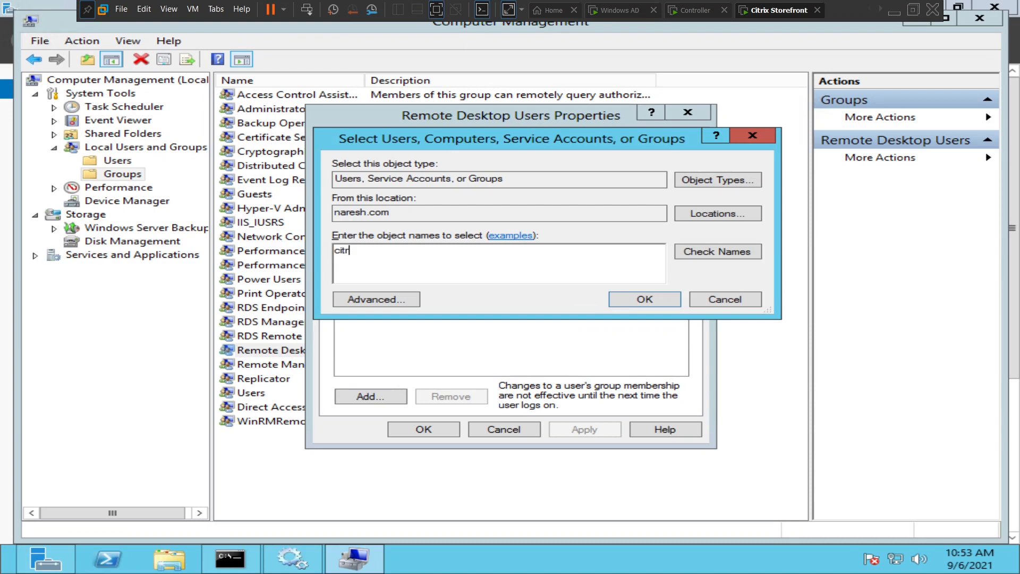
{"action": "type", "text": "ixuser"}
{"action": "left_click", "coordinate": [726, 251]}
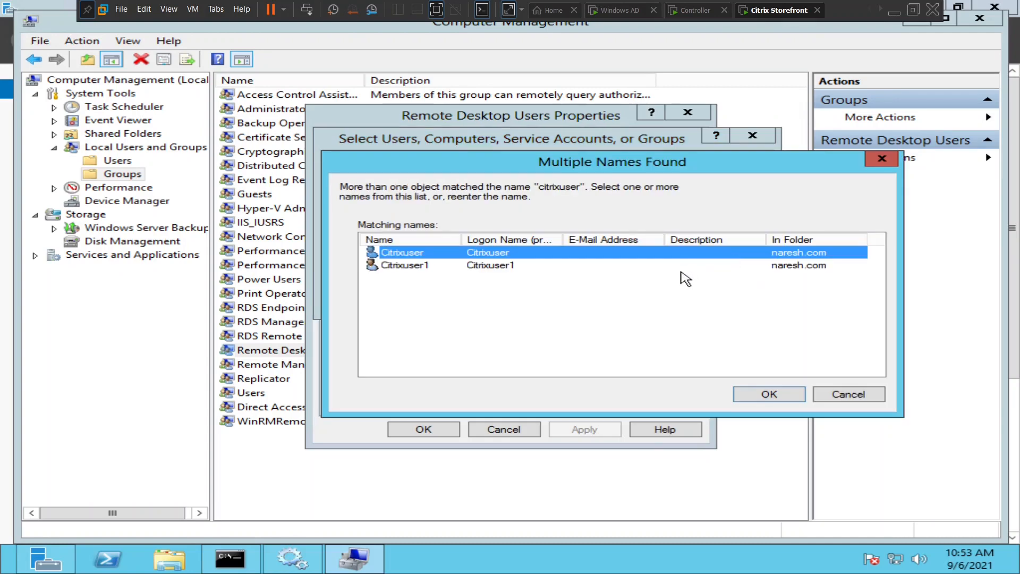
{"action": "left_click", "coordinate": [768, 398]}
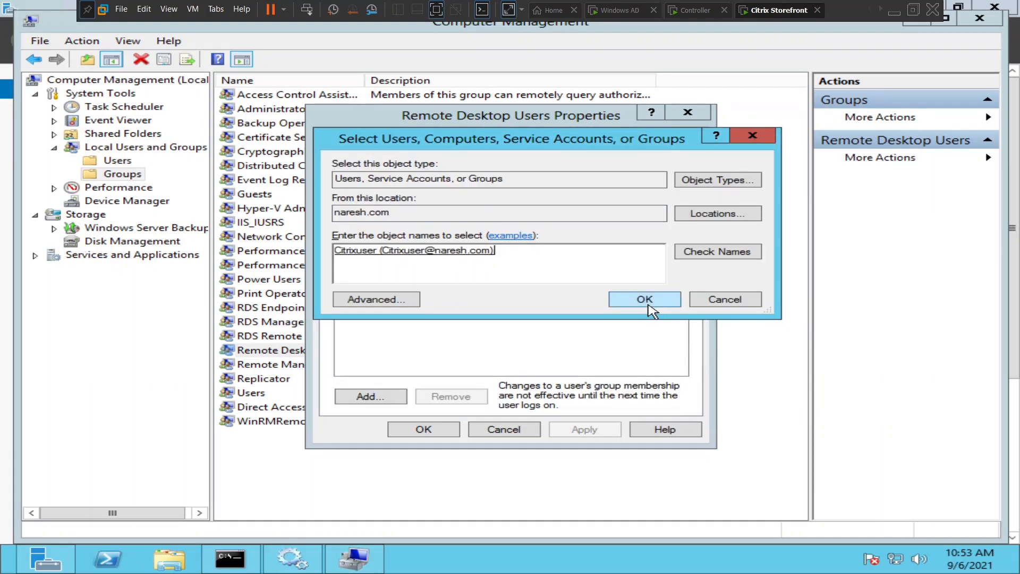
{"action": "left_click", "coordinate": [649, 308]}
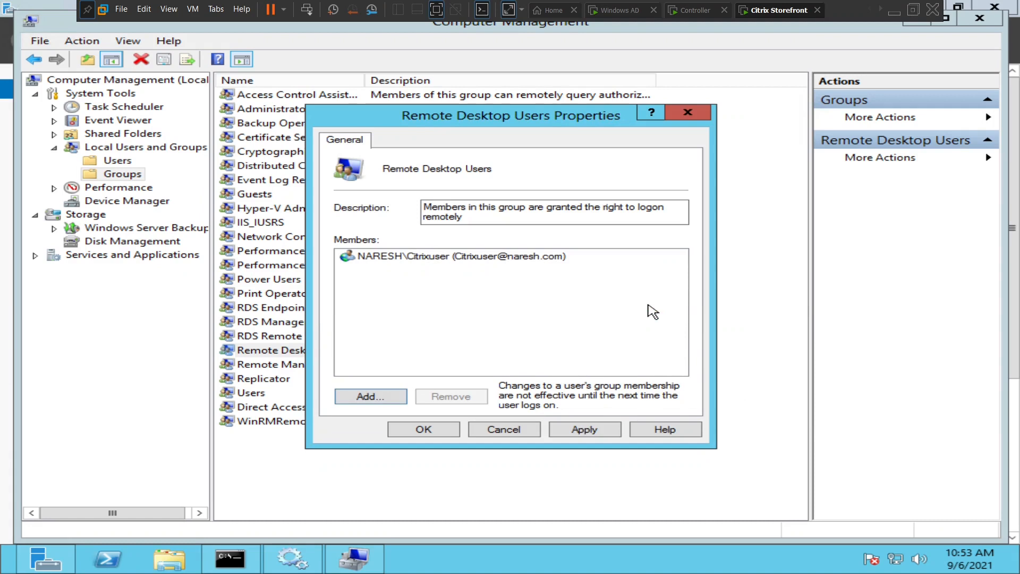
Add the second Citrix user account, then apply the membership and close the properties.
{"action": "left_click", "coordinate": [354, 402]}
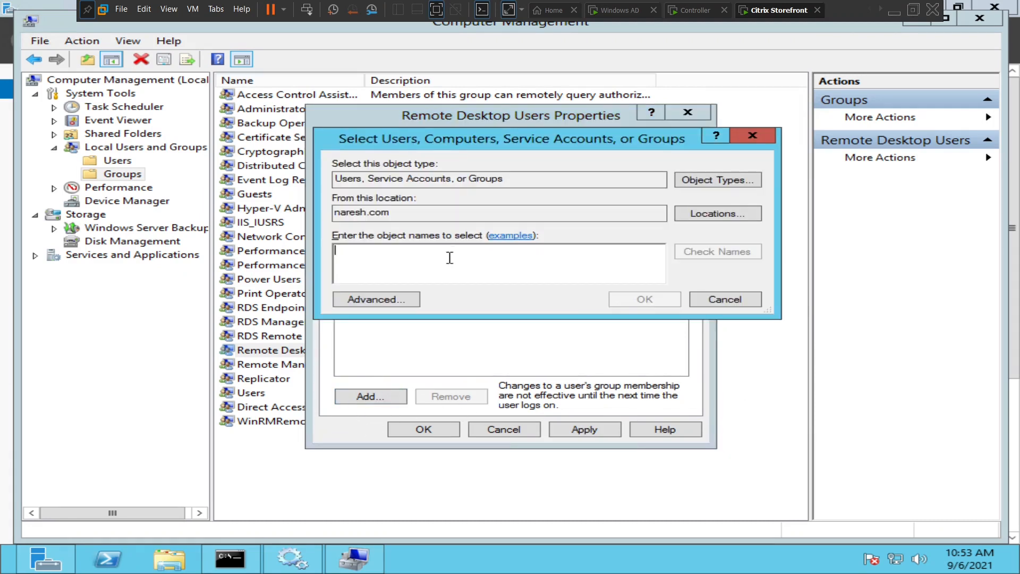
{"action": "type", "text": "citrix"}
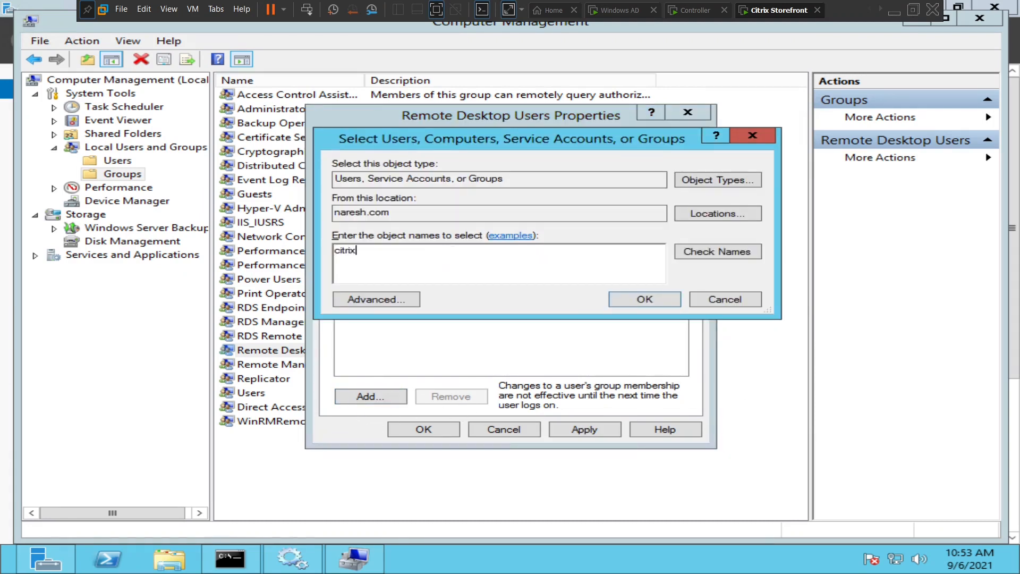
{"action": "type", "text": "user1"}
{"action": "left_click", "coordinate": [730, 251]}
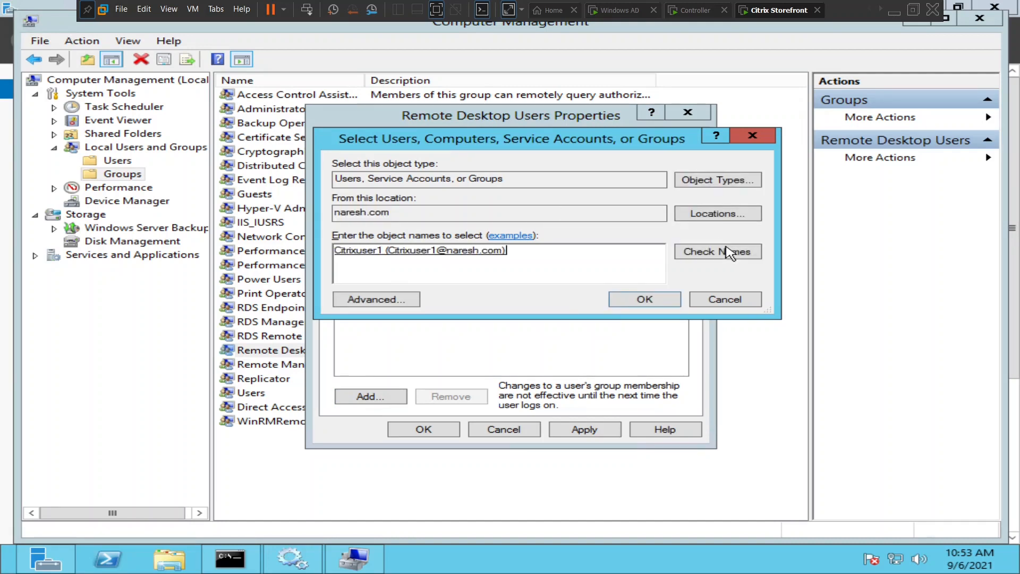
{"action": "left_click", "coordinate": [661, 300]}
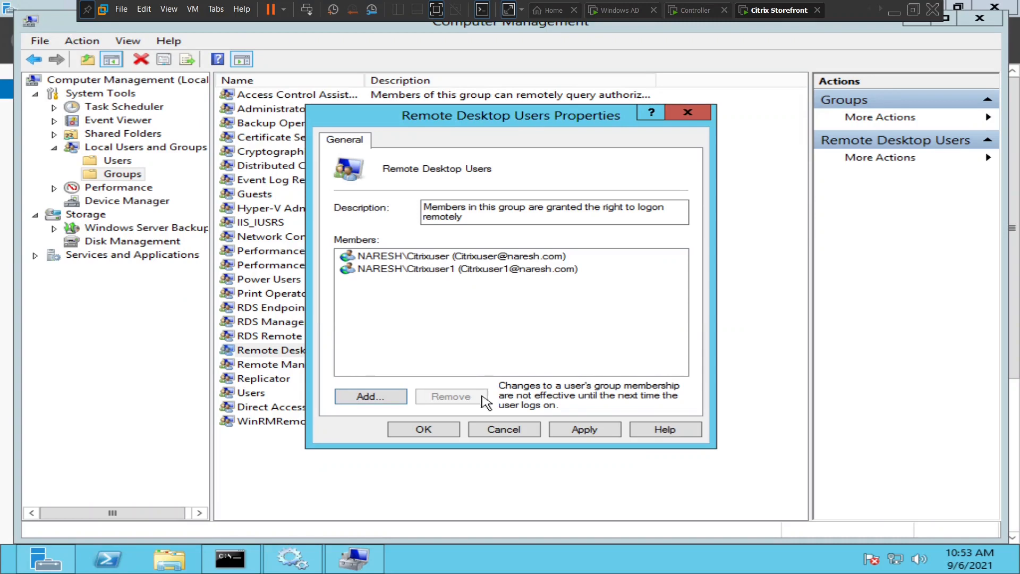
{"action": "left_click", "coordinate": [584, 429]}
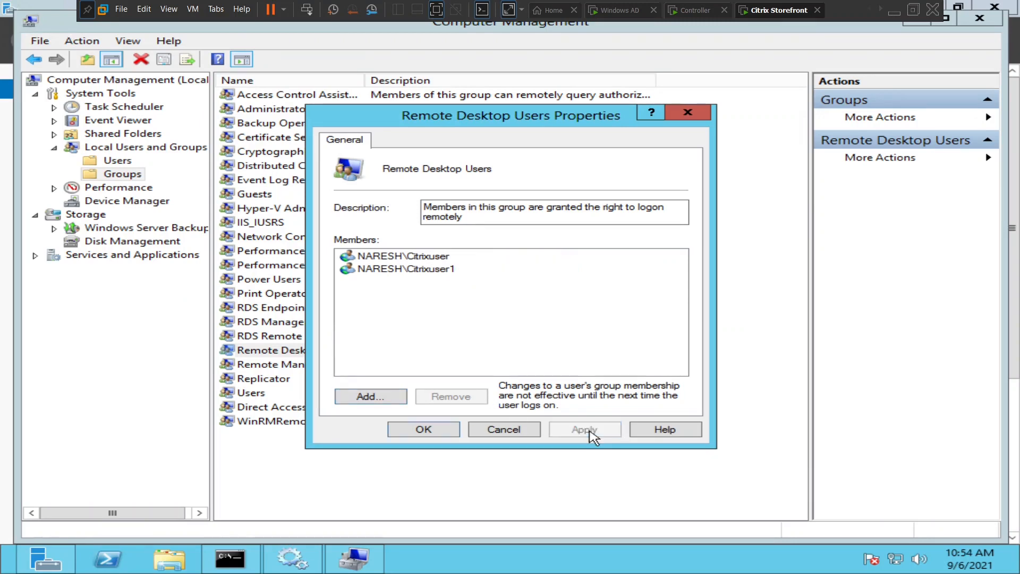
{"action": "left_click", "coordinate": [424, 429]}
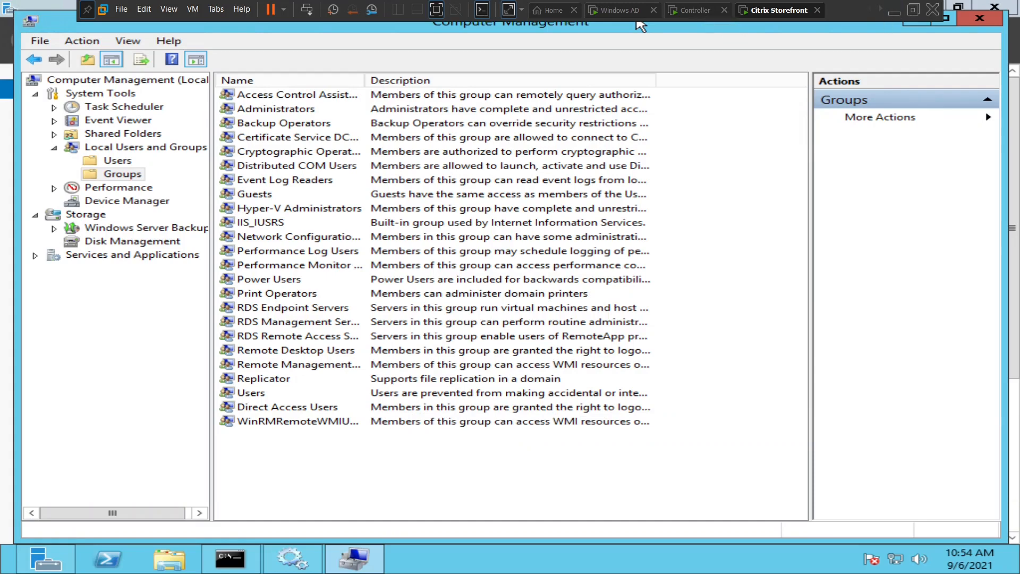
Minimize Computer Management and run logoff from the app search to end the VDI03 session.
{"action": "left_click", "coordinate": [917, 27]}
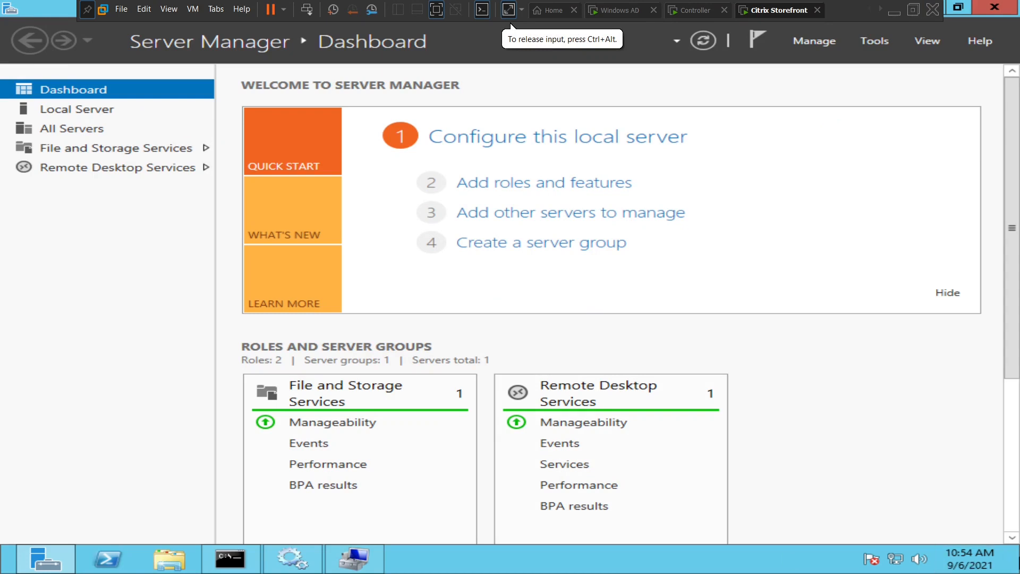
{"action": "mouse_move", "coordinate": [1019, 572]}
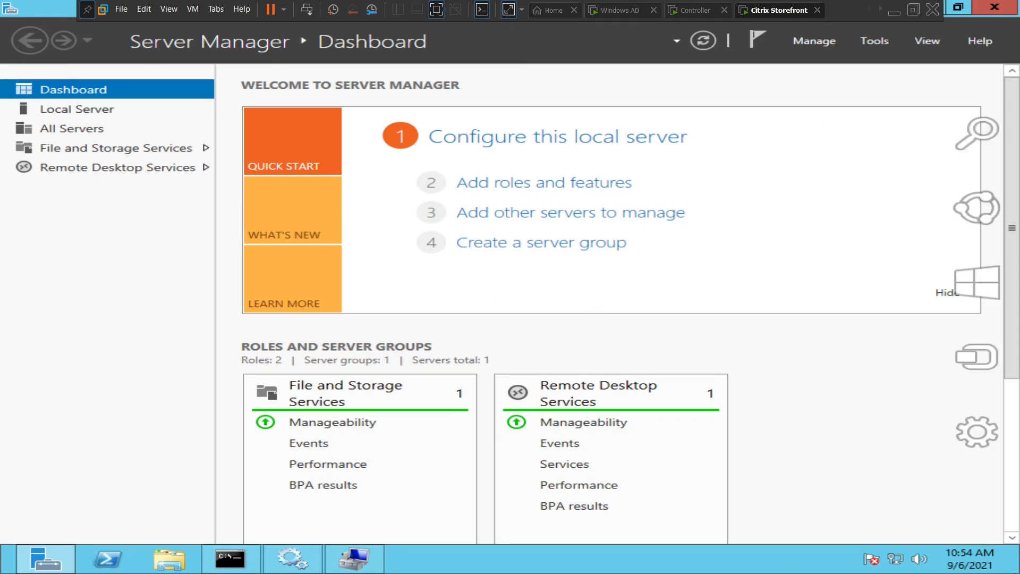
{"action": "left_click", "coordinate": [989, 149]}
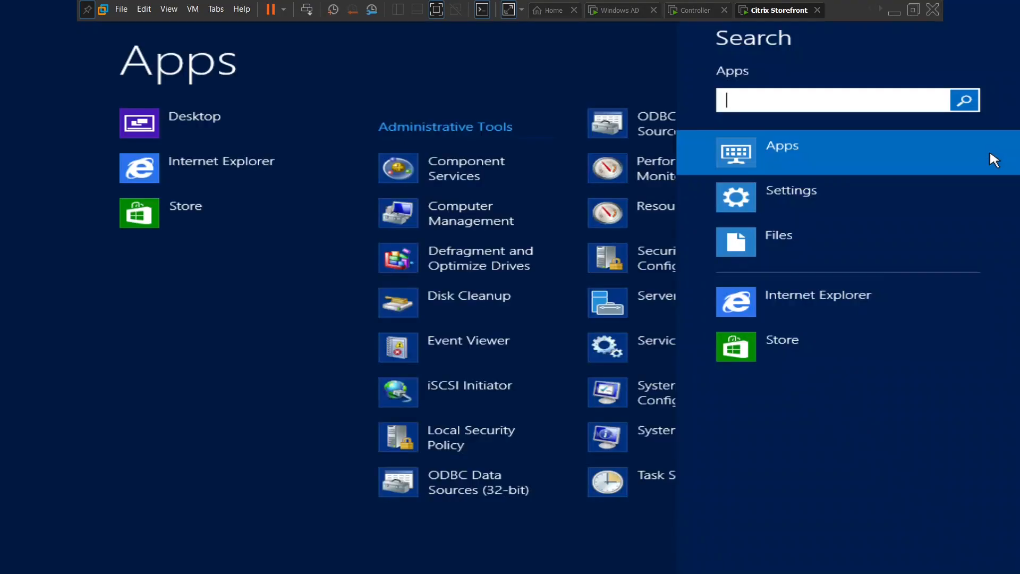
{"action": "type", "text": "logoff"}
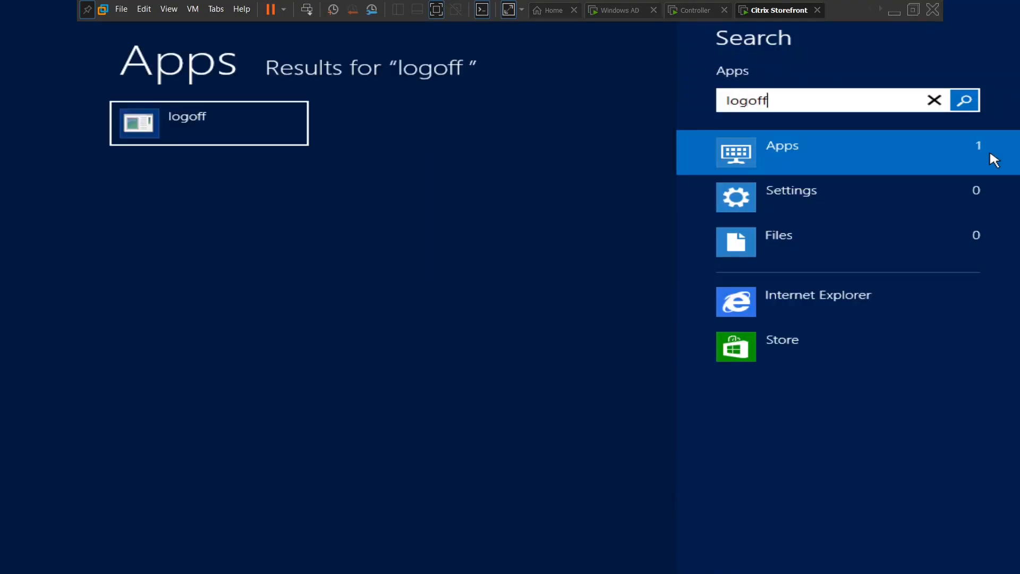
{"action": "left_click", "coordinate": [241, 130]}
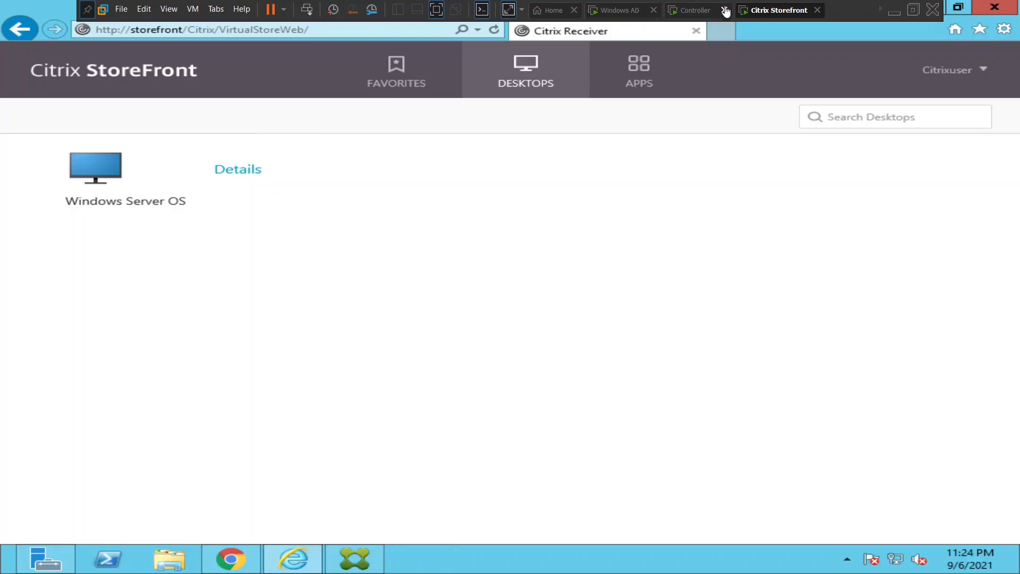
On the Controller, refresh Citrix Studio's Delivery Groups and open Finance windows OS, then go back to StoreFront.
{"action": "left_click", "coordinate": [694, 15]}
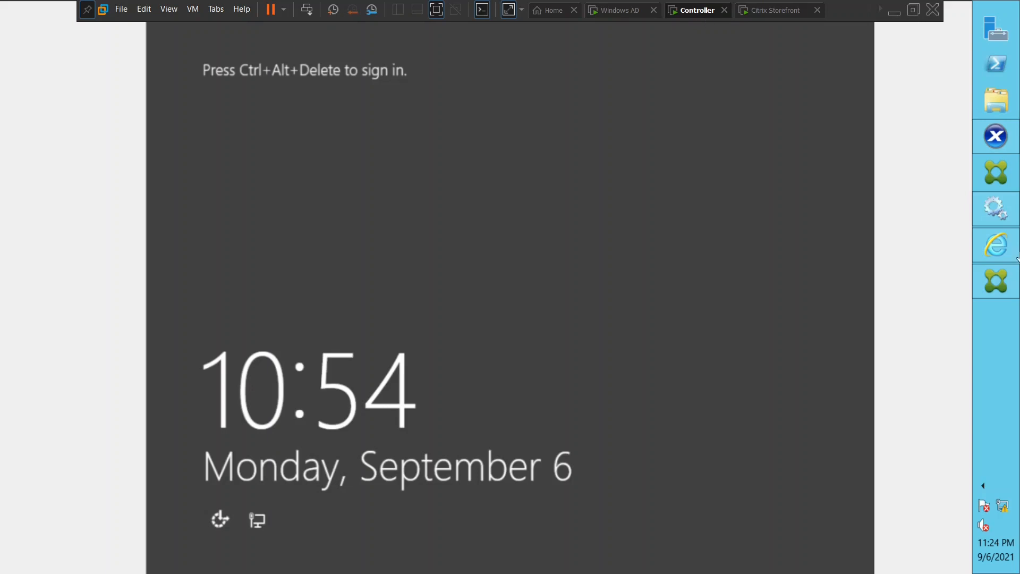
{"action": "left_click", "coordinate": [995, 290]}
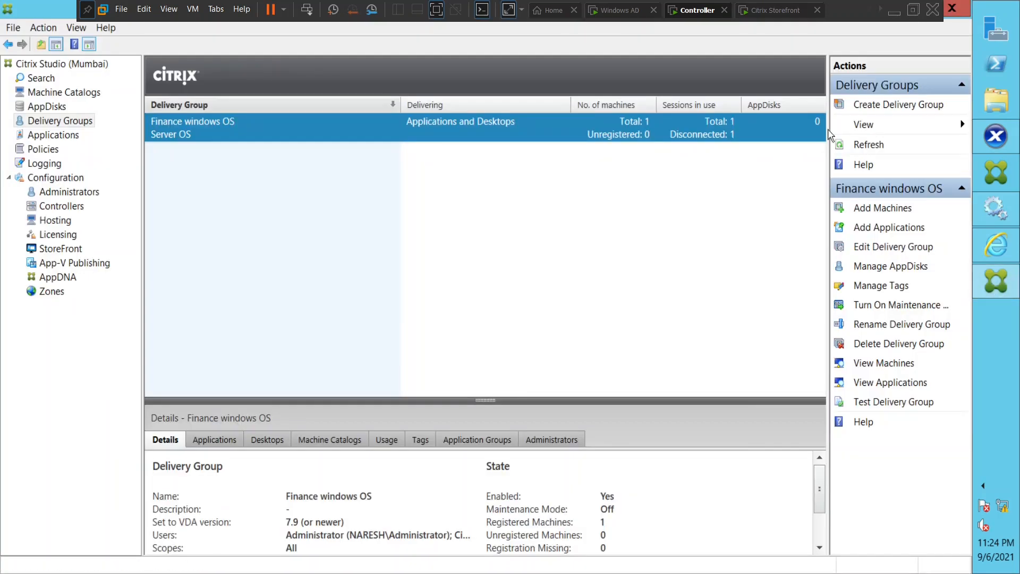
{"action": "left_click", "coordinate": [866, 149]}
{"action": "double_click", "coordinate": [570, 137]}
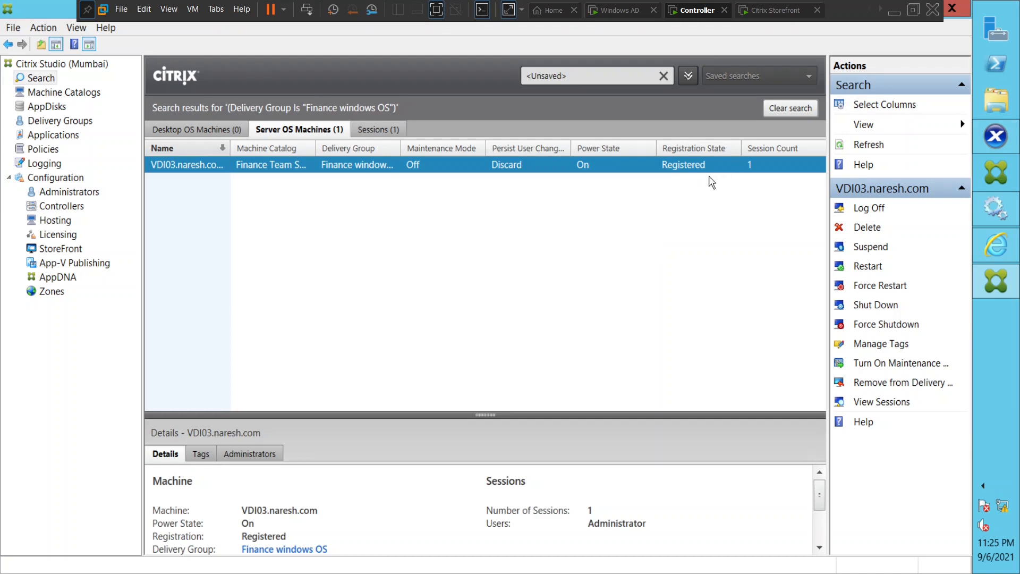
{"action": "left_click", "coordinate": [766, 16]}
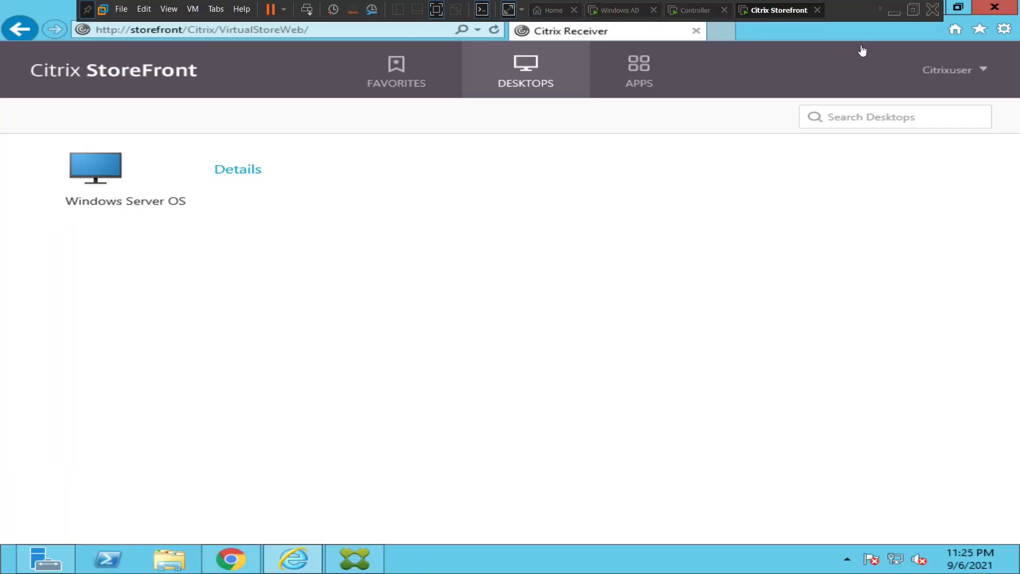
Log the current user off StoreFront and bring up the sign-in form.
{"action": "left_click", "coordinate": [955, 76]}
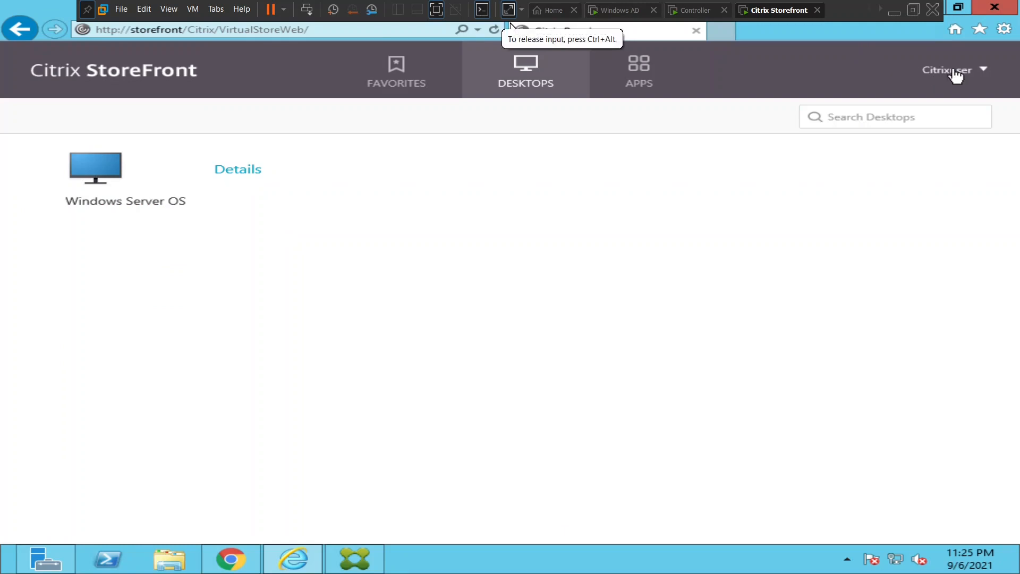
{"action": "left_click", "coordinate": [955, 76]}
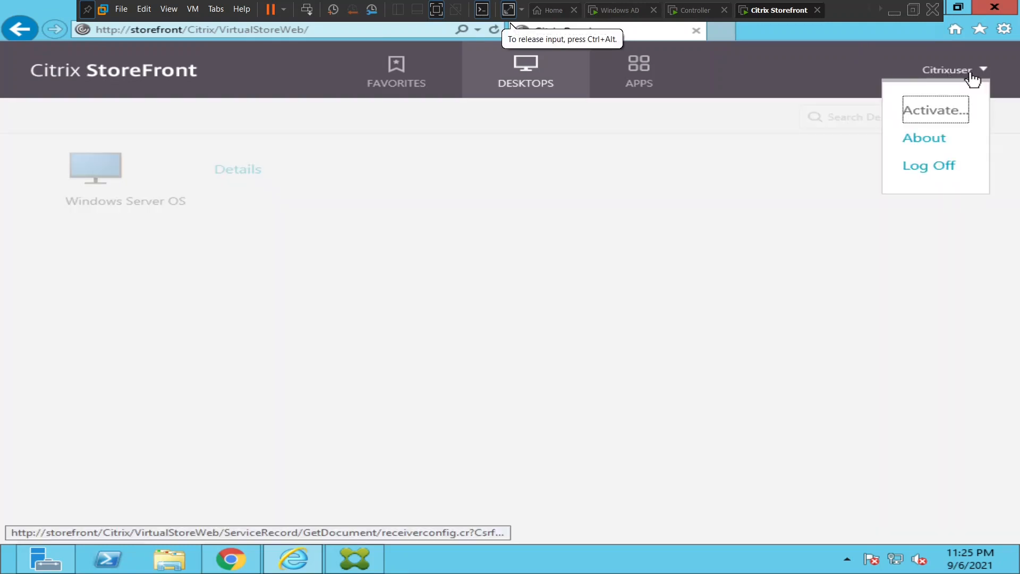
{"action": "left_click", "coordinate": [923, 169]}
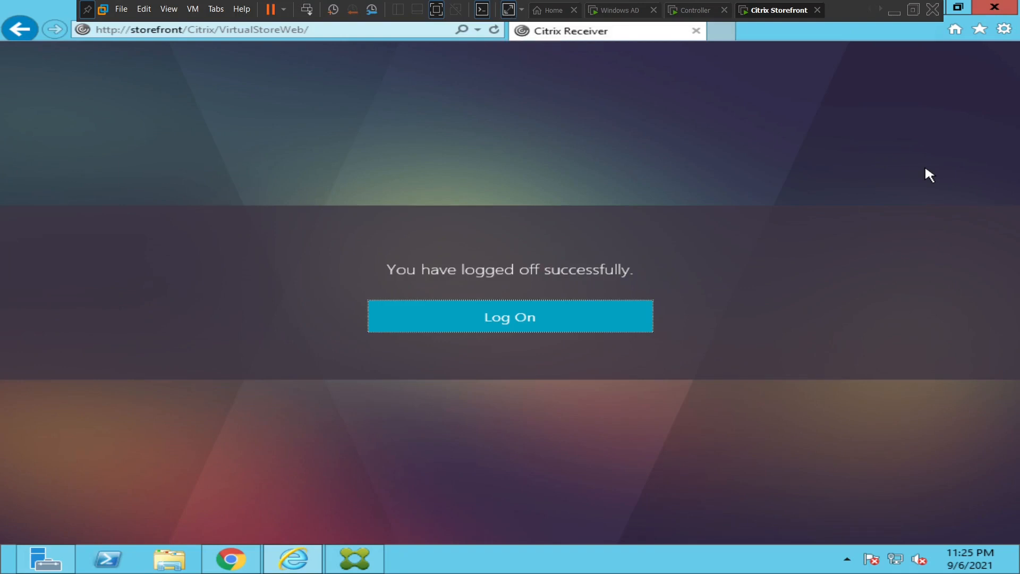
{"action": "left_click", "coordinate": [442, 332]}
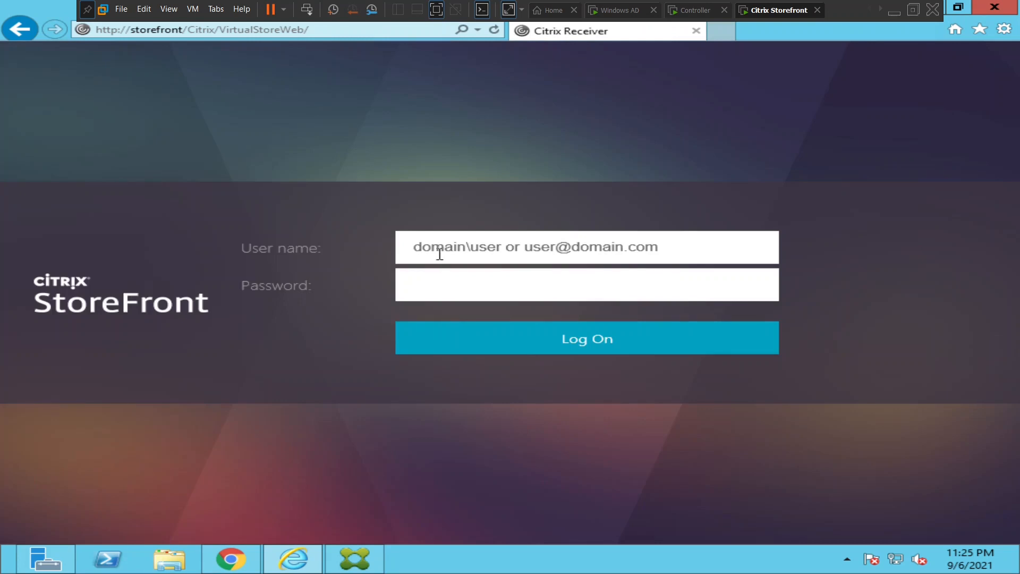
Fill in the Citrix user's naresh.com domain account name and its password, replacing the administrator entry.
{"action": "type", "text": "naresh"}
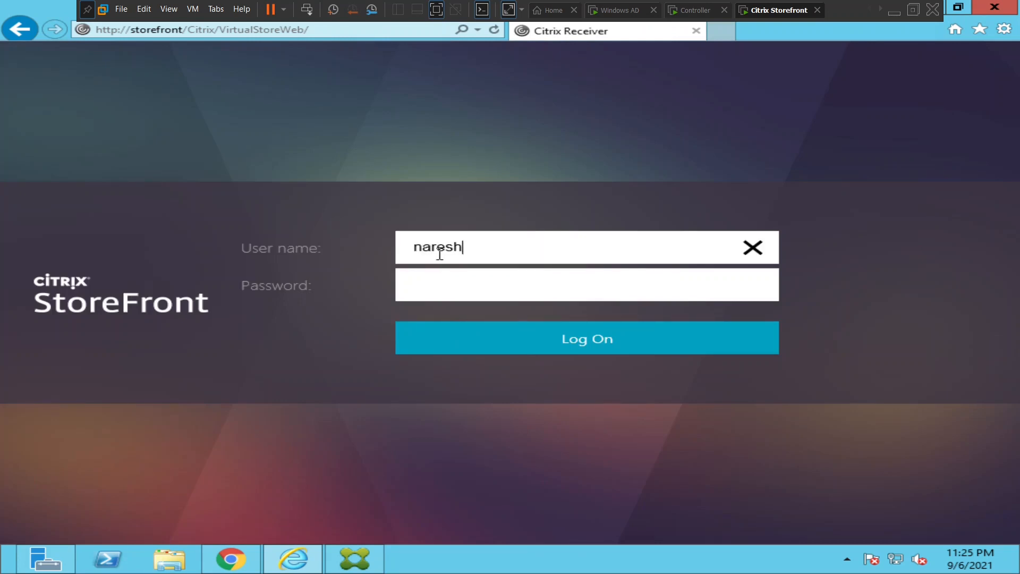
{"action": "type", "text": ".com\\administ"}
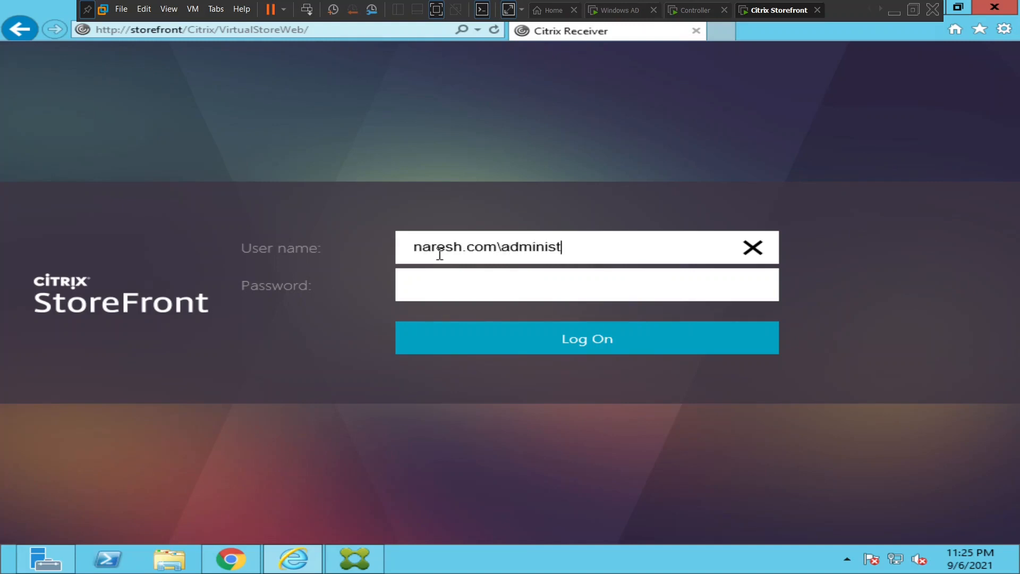
{"action": "type", "text": "rator"}
{"action": "key", "text": "Tab"}
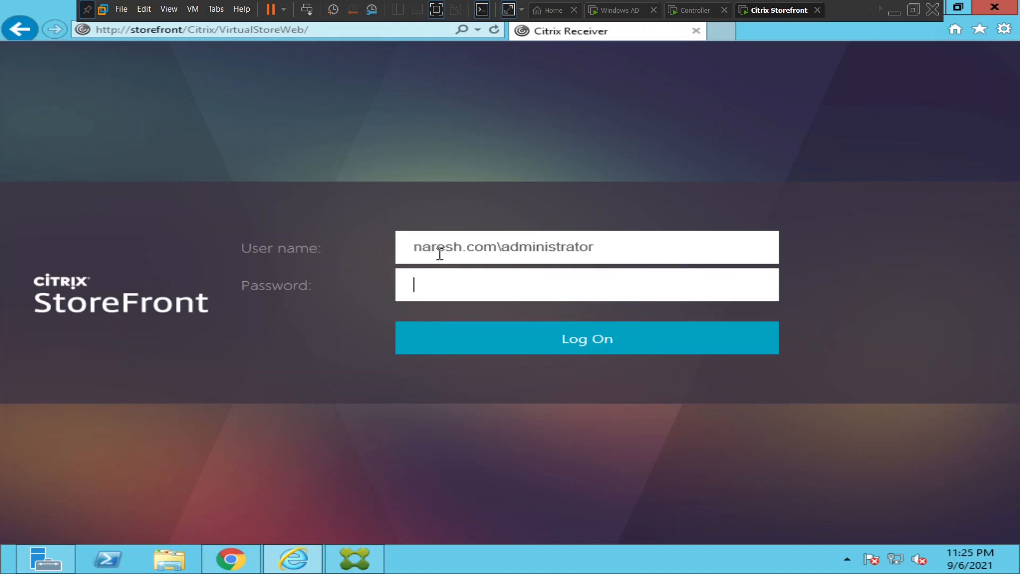
{"action": "type", "text": "•••••••••"}
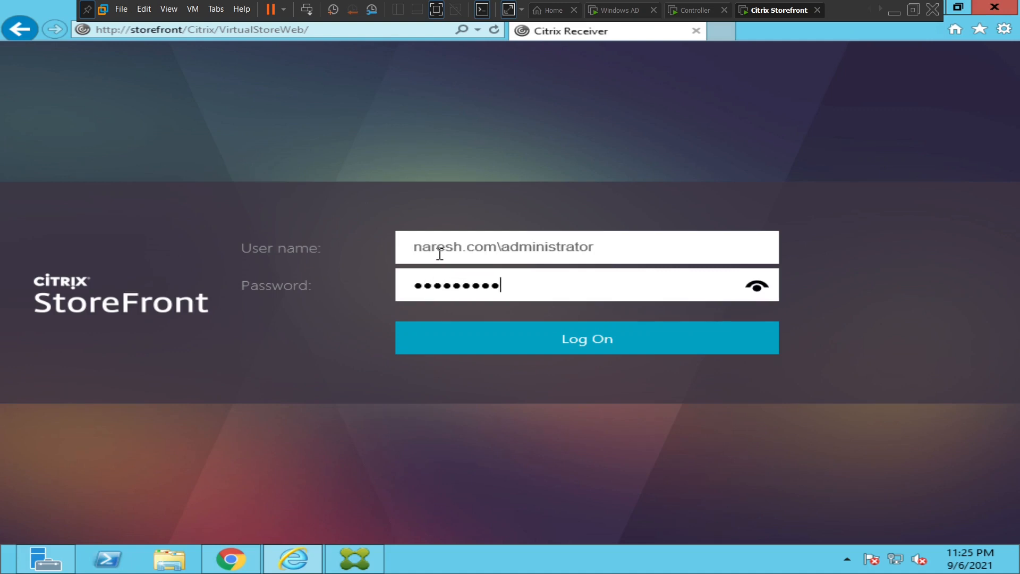
{"action": "type", "text": "••••"}
{"action": "key", "text": "BackSpace"}
{"action": "key", "text": "BackSpace"}
{"action": "key", "text": "BackSpace"}
{"action": "key", "text": "BackSpace"}
{"action": "key", "text": "BackSpace"}
{"action": "key", "text": "BackSpace"}
{"action": "key", "text": "BackSpace"}
{"action": "key", "text": "BackSpace"}
{"action": "key", "text": "BackSpace"}
{"action": "key", "text": "BackSpace"}
{"action": "key", "text": "BackSpace"}
{"action": "key", "text": "BackSpace"}
{"action": "key", "text": "BackSpace"}
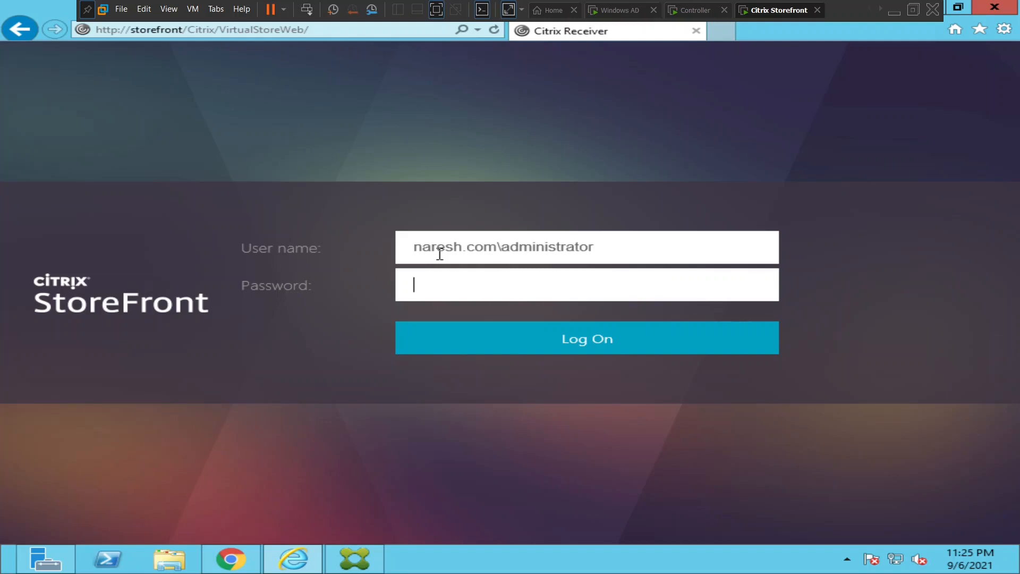
{"action": "left_click", "coordinate": [604, 247]}
{"action": "key", "text": "BackSpace"}
{"action": "key", "text": "BackSpace"}
{"action": "key", "text": "BackSpace"}
{"action": "key", "text": "BackSpace"}
{"action": "key", "text": "BackSpace"}
{"action": "key", "text": "BackSpace"}
{"action": "key", "text": "BackSpace"}
{"action": "key", "text": "BackSpace"}
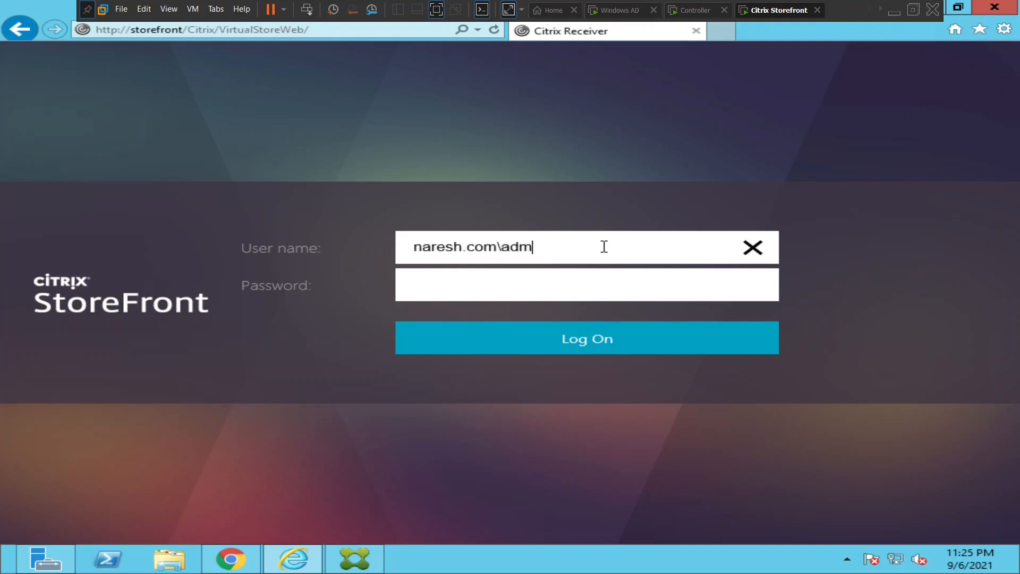
{"action": "key", "text": "BackSpace"}
{"action": "key", "text": "BackSpace"}
{"action": "key", "text": "BackSpace"}
{"action": "type", "text": "citrixuser"}
{"action": "key", "text": "Tab"}
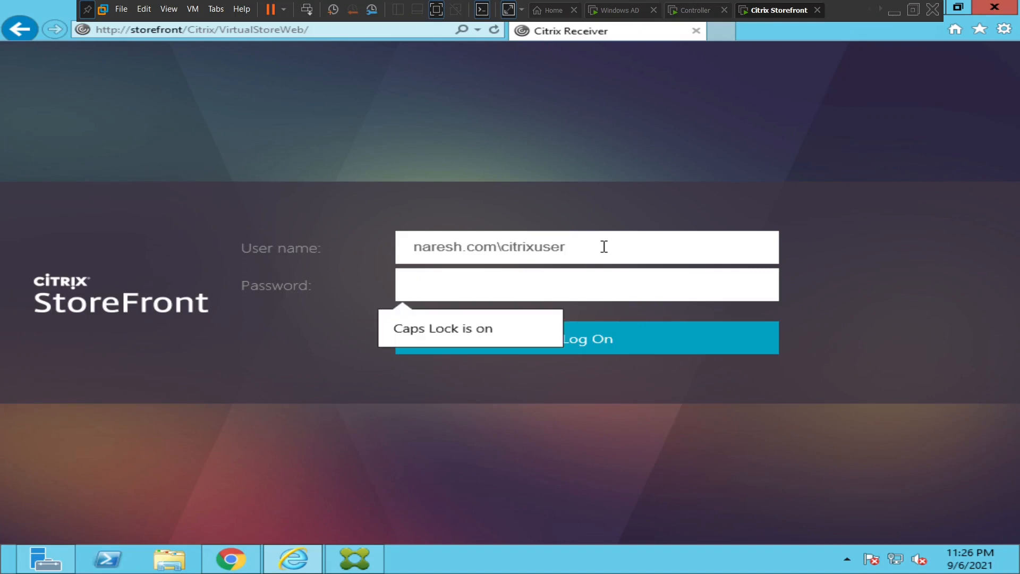
{"action": "type", "text": "••••••"}
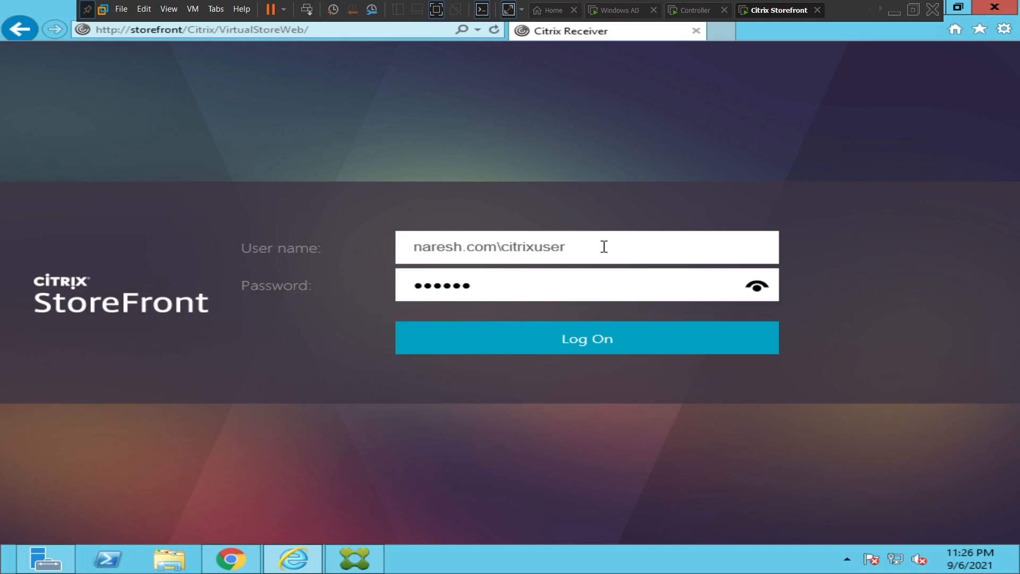
{"action": "type", "text": "••"}
Submit the sign-in, open the DESKTOPS tab, and launch the Windows Server OS desktop.
{"action": "left_click", "coordinate": [594, 346]}
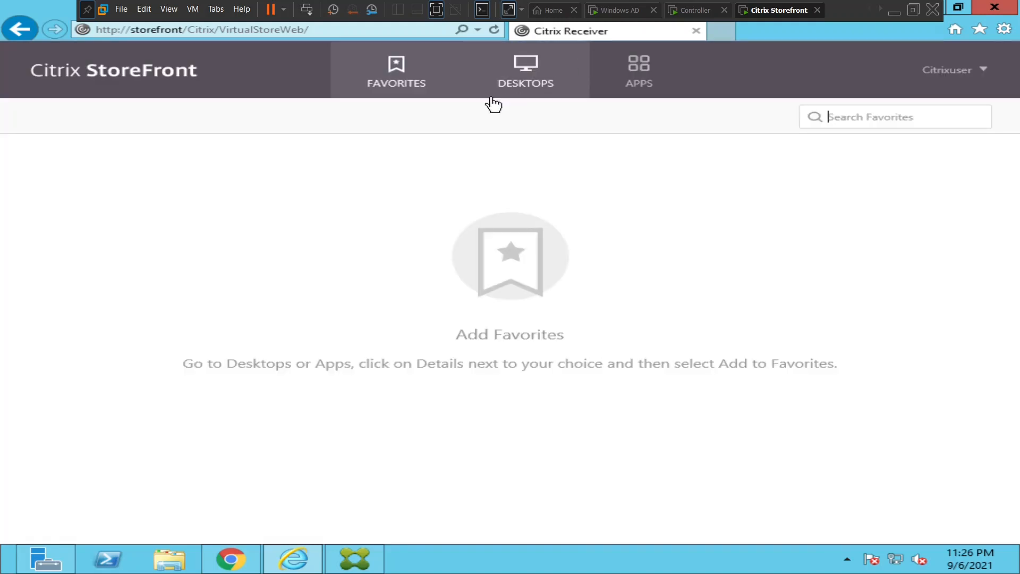
{"action": "left_click", "coordinate": [524, 99]}
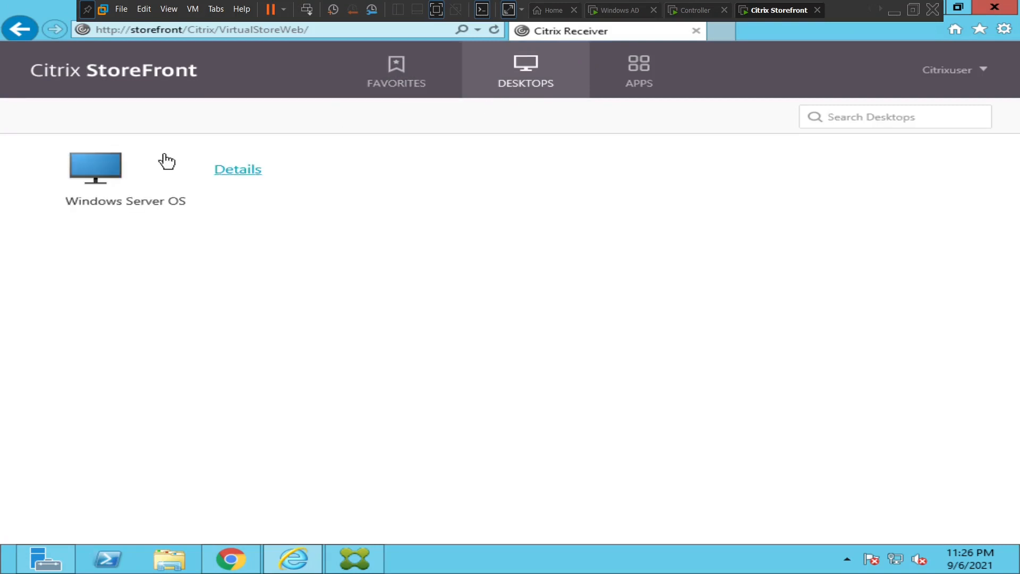
{"action": "left_click", "coordinate": [107, 177]}
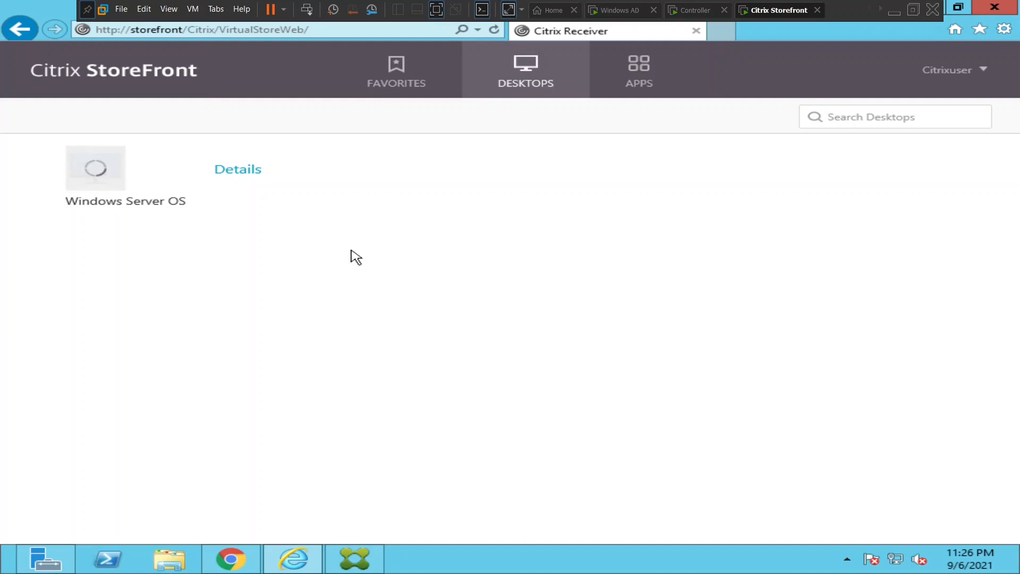
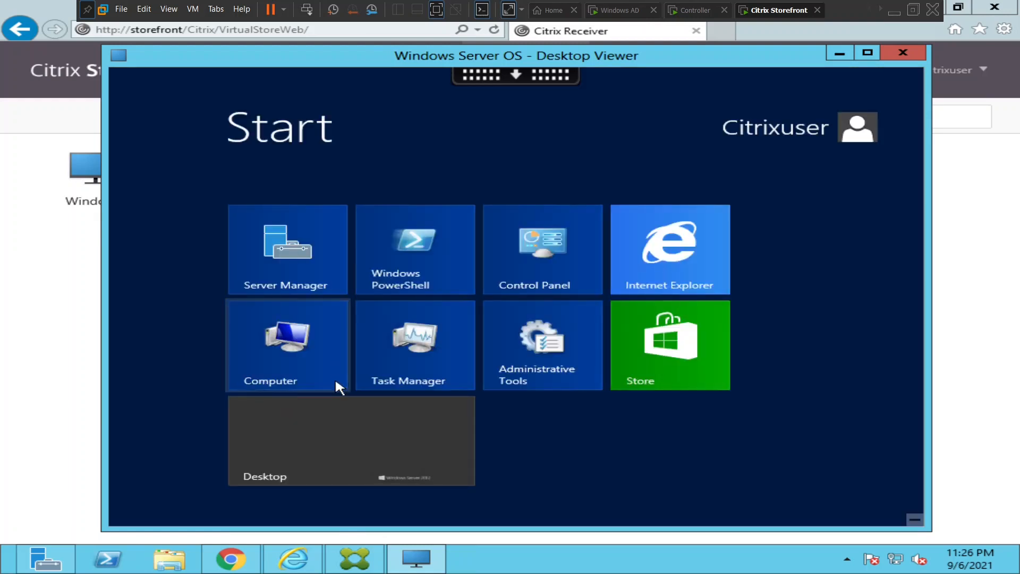
Leave the Windows Server Start screen for the desktop of the first user's session.
{"action": "left_click", "coordinate": [341, 423]}
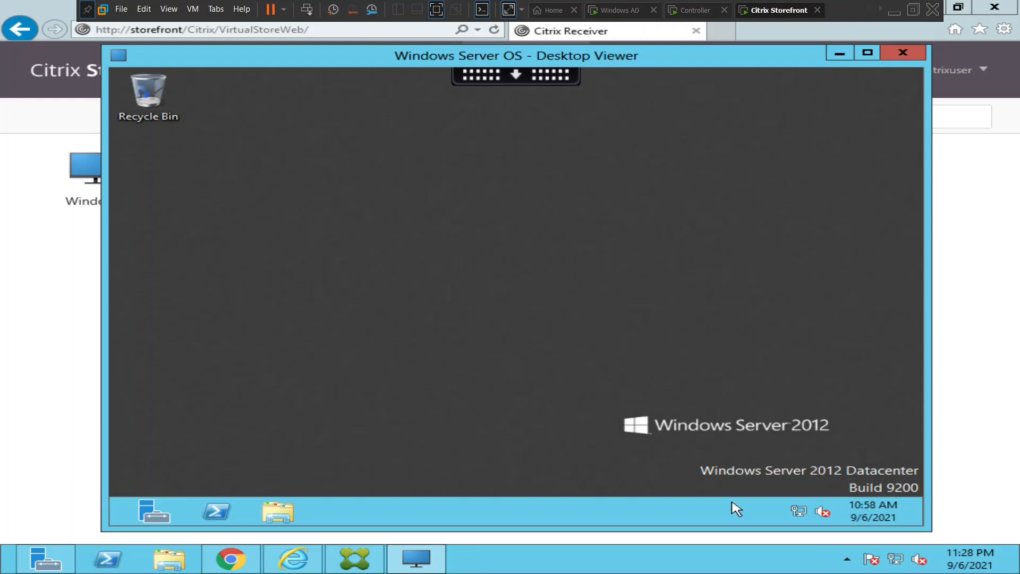
Run logoff from Search to end the remote session, then log the user off StoreFront.
{"action": "mouse_move", "coordinate": [921, 524]}
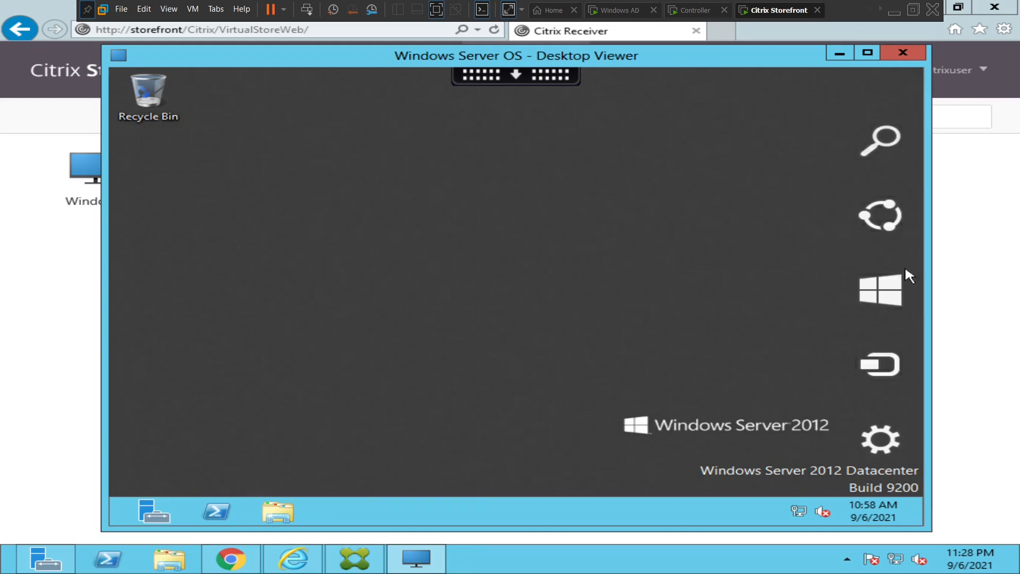
{"action": "left_click", "coordinate": [882, 162]}
{"action": "type", "text": "l"}
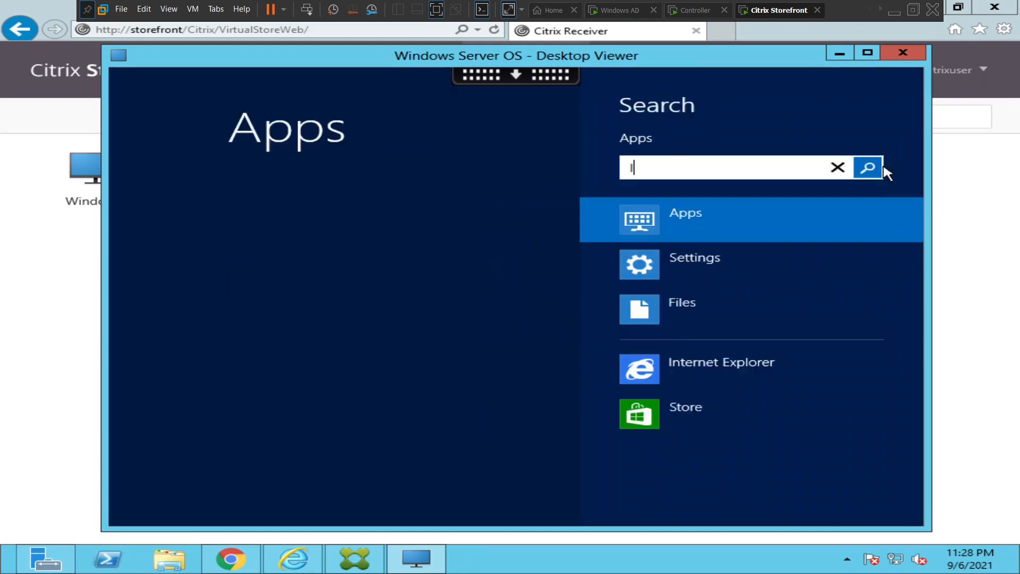
{"action": "type", "text": "ogoff"}
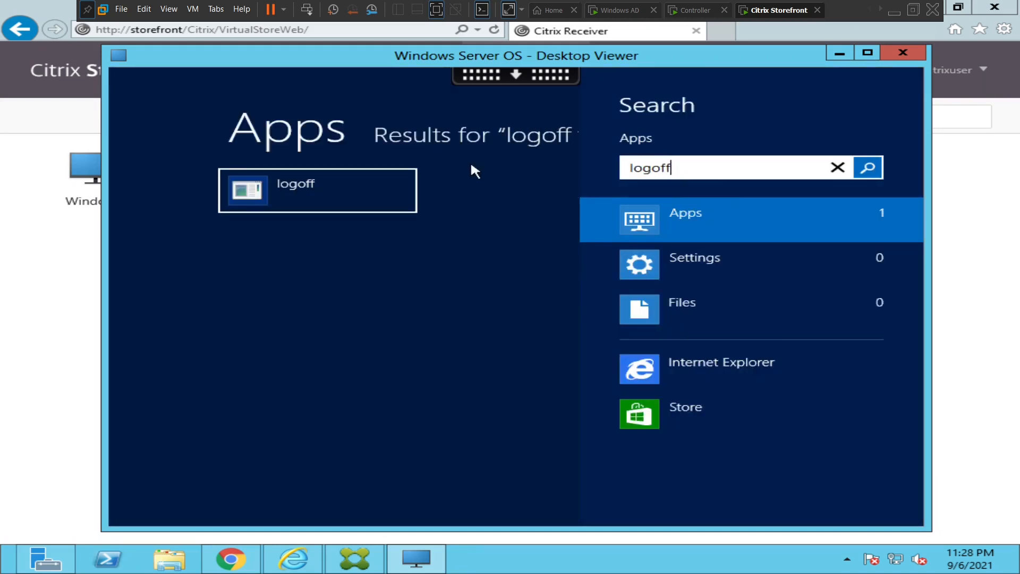
{"action": "left_click", "coordinate": [370, 200]}
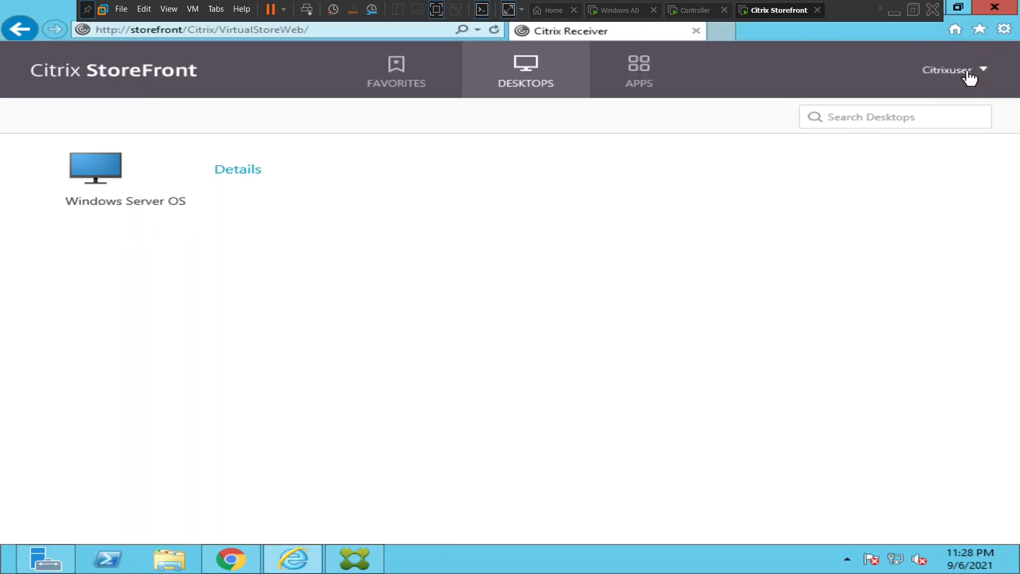
{"action": "left_click", "coordinate": [966, 73]}
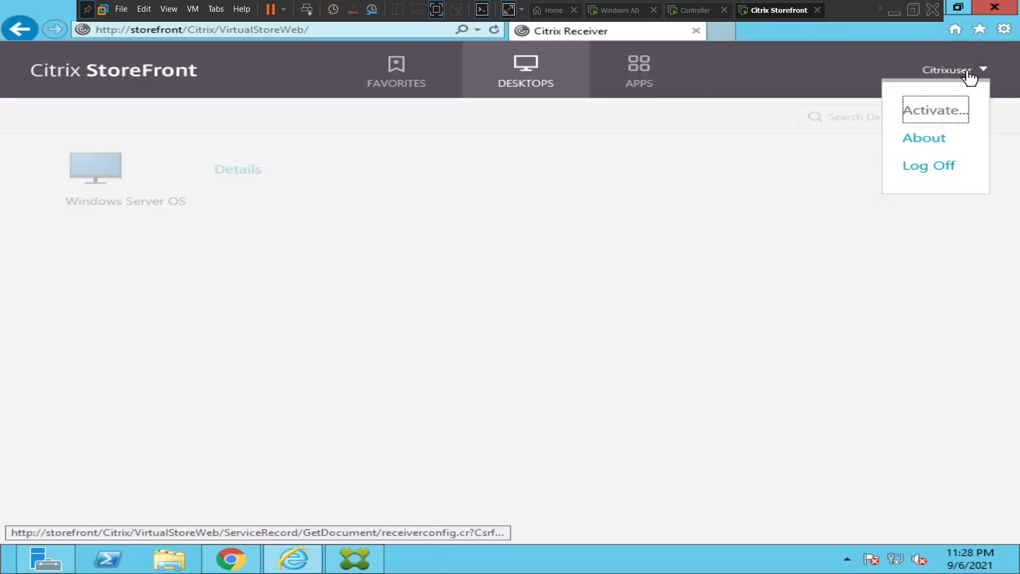
{"action": "left_click", "coordinate": [938, 171]}
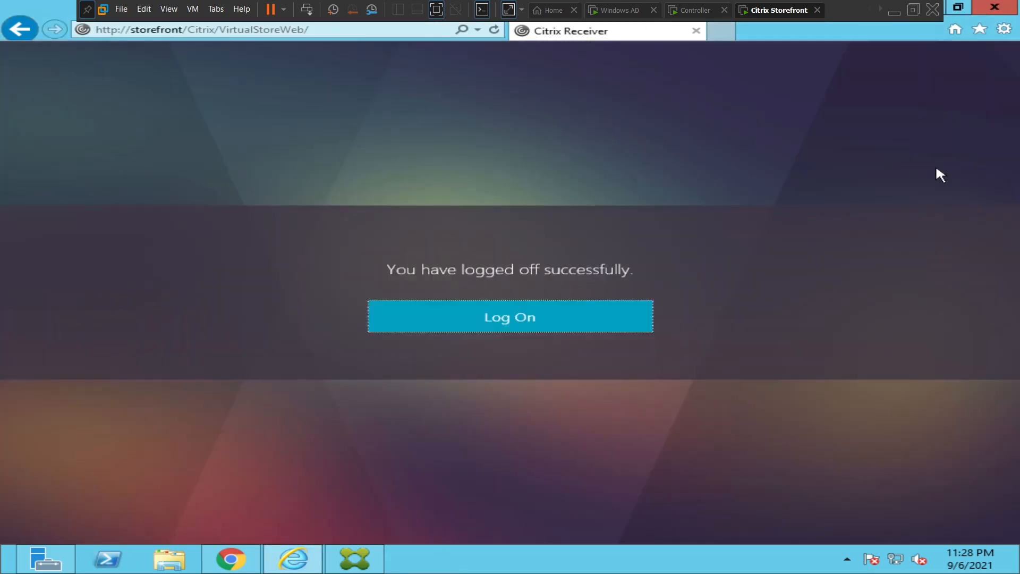
Sign in with the second Citrix user's naresh.com domain account and password, then view DESKTOPS.
{"action": "left_click", "coordinate": [512, 319]}
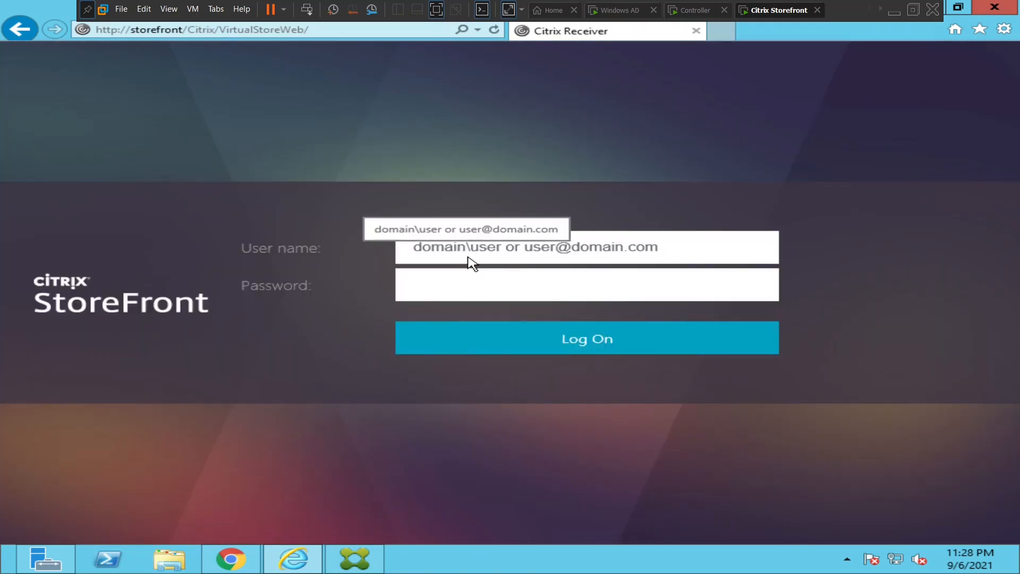
{"action": "type", "text": "naresh.com"}
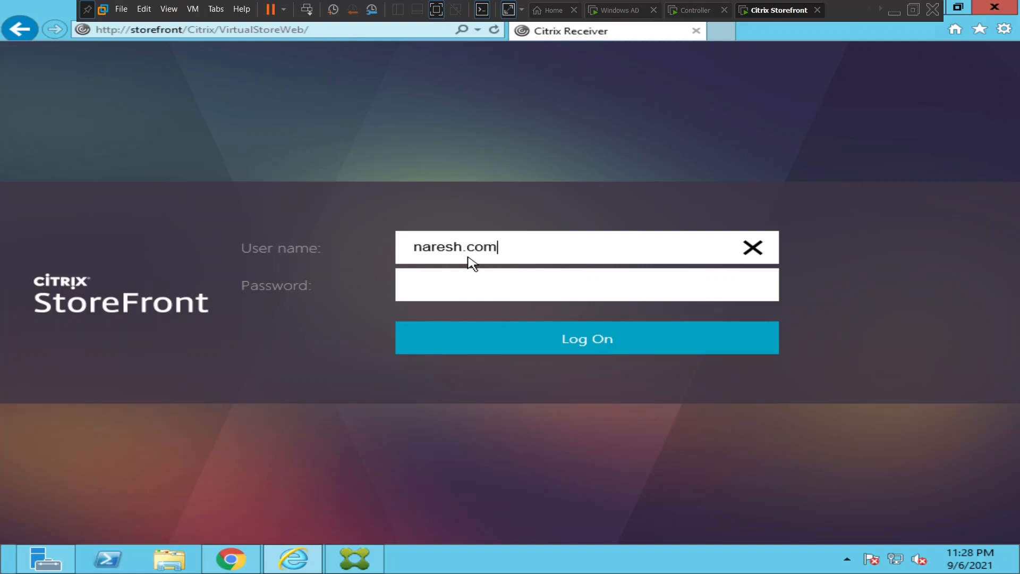
{"action": "type", "text": "\\Citrixuser1"}
{"action": "key", "text": "Tab"}
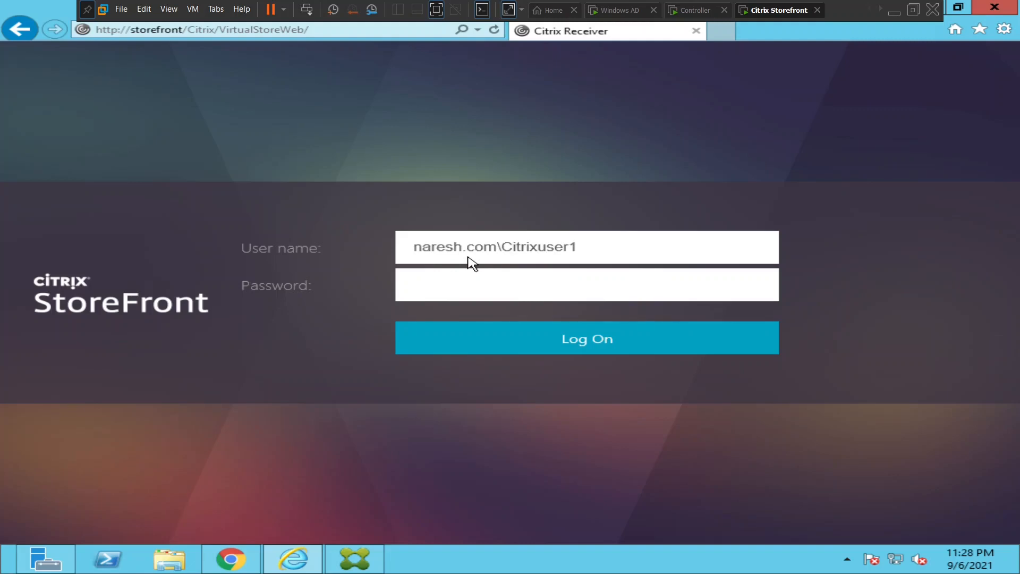
{"action": "type", "text": "************"}
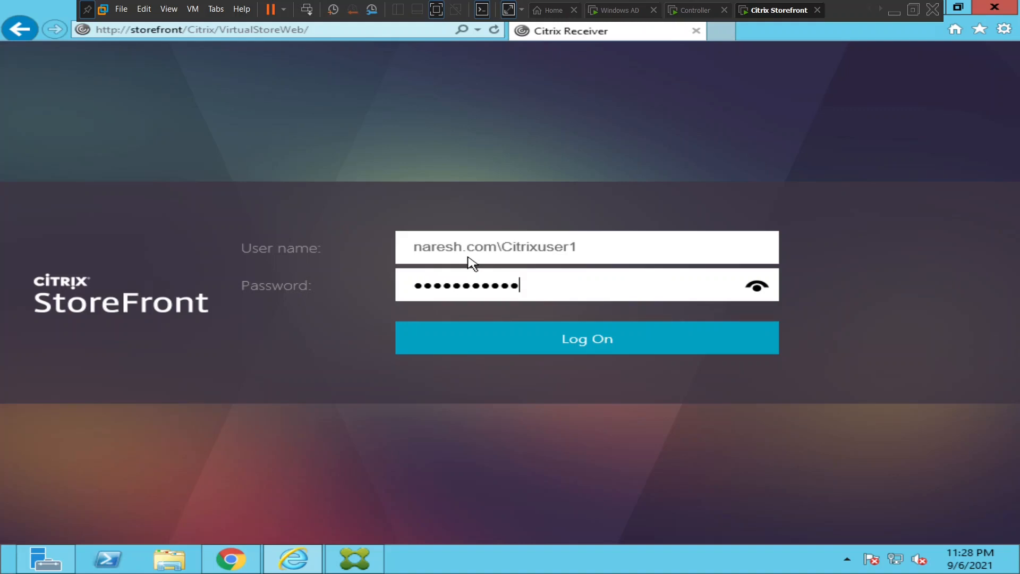
{"action": "left_click", "coordinate": [502, 345]}
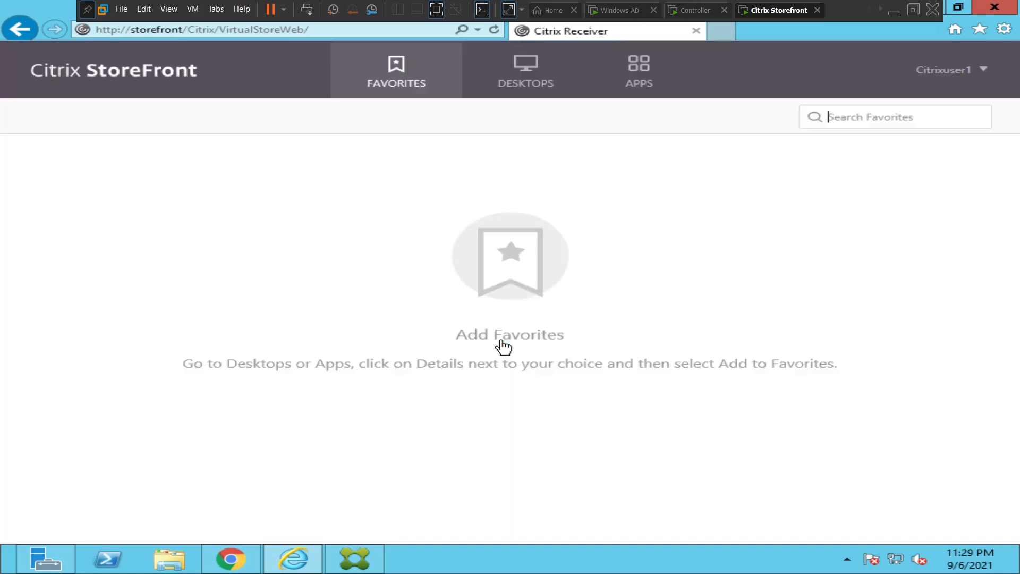
{"action": "left_click", "coordinate": [521, 87]}
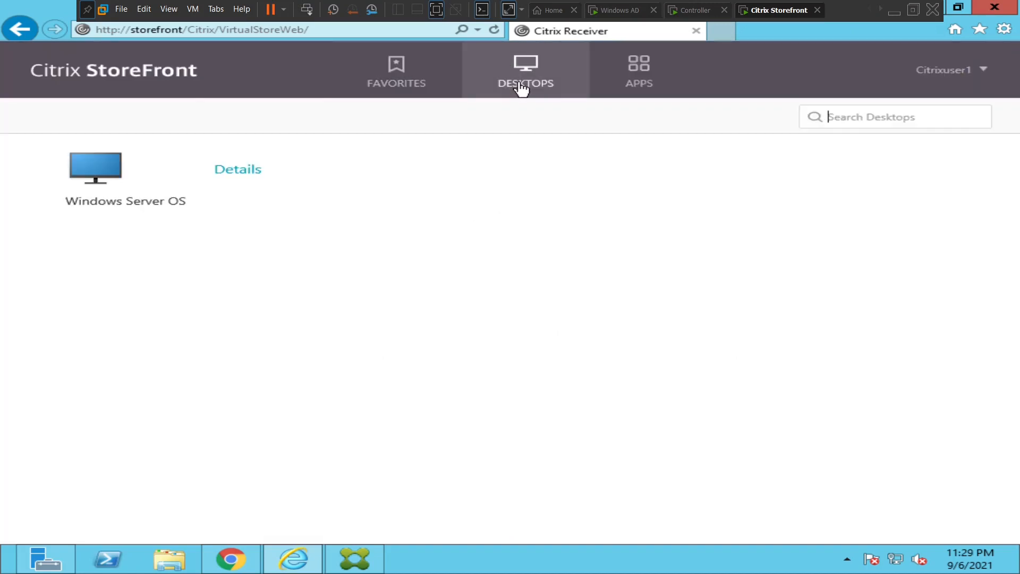
Launch Windows Server OS as the second user, reach its desktop, and check the session in Studio.
{"action": "left_click", "coordinate": [104, 179]}
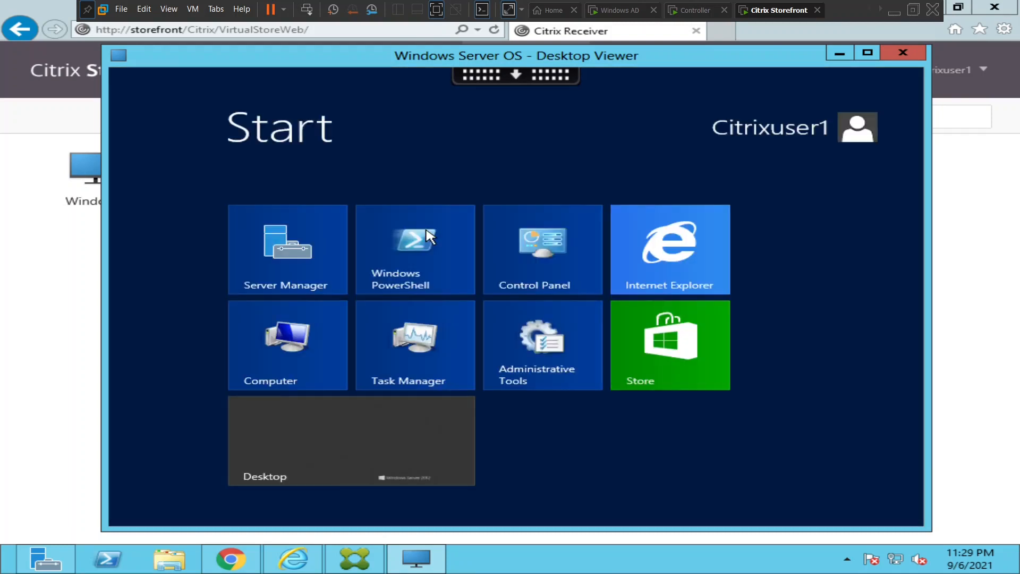
{"action": "left_click", "coordinate": [393, 431]}
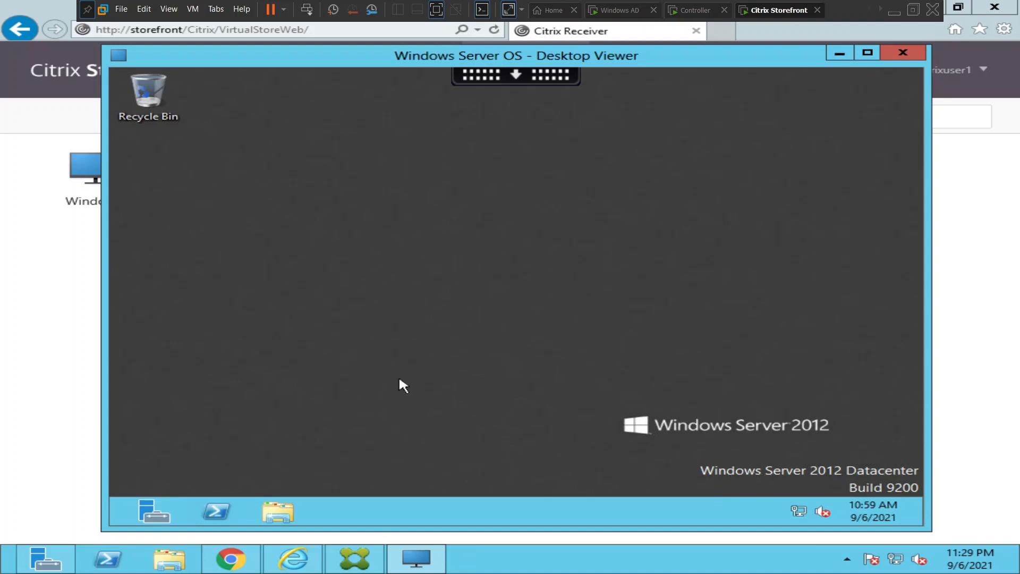
{"action": "left_click", "coordinate": [696, 11]}
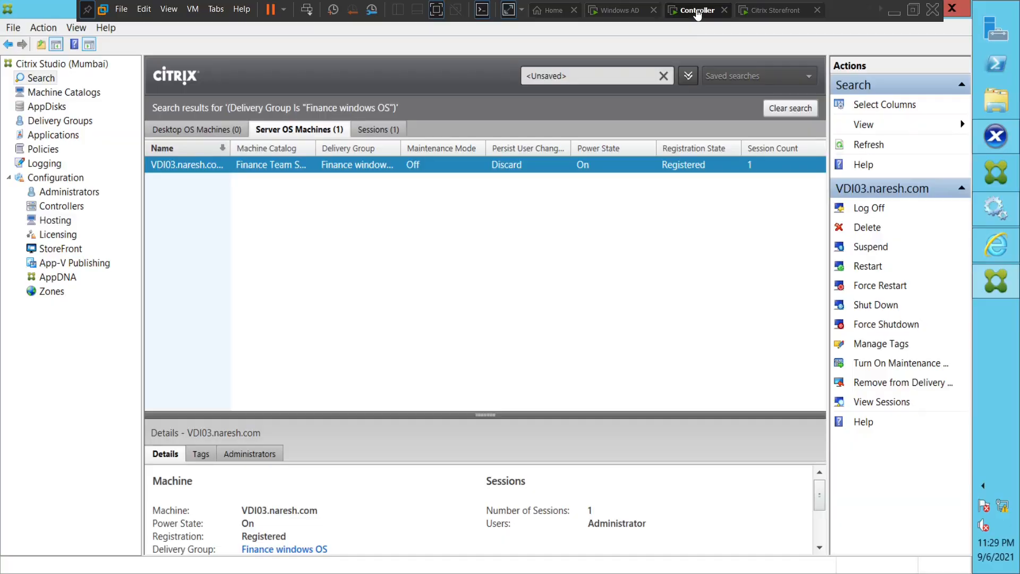
{"action": "left_click", "coordinate": [775, 11]}
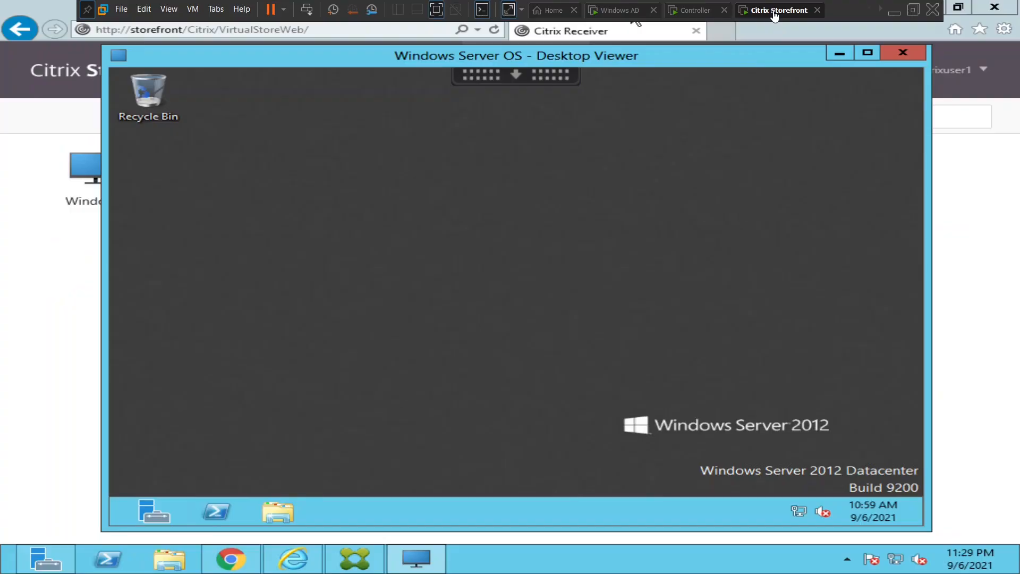